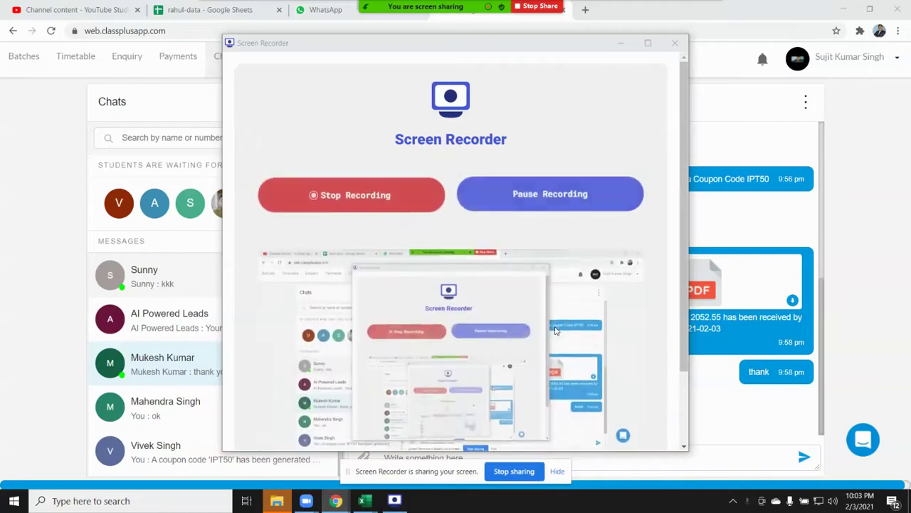
Dismiss the Zoom sharing notices and switch to the blank Book1 workbook
click(706, 11)
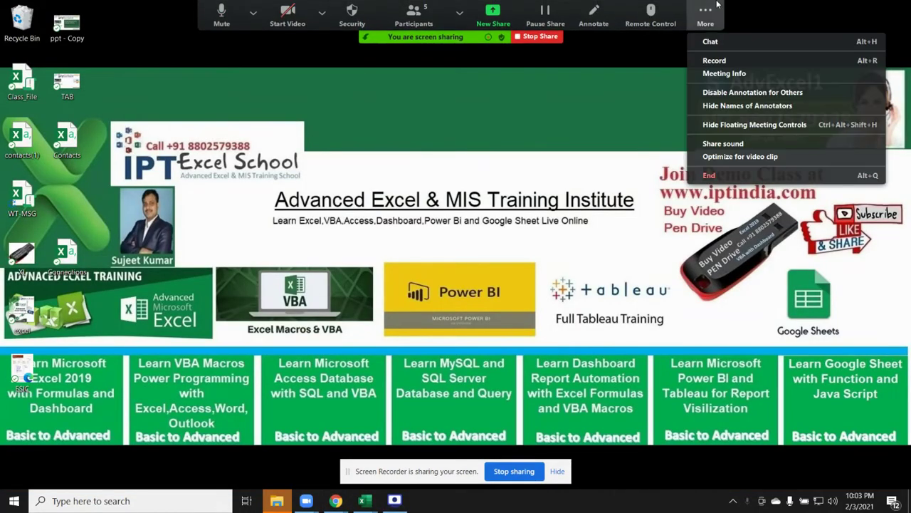
click(723, 60)
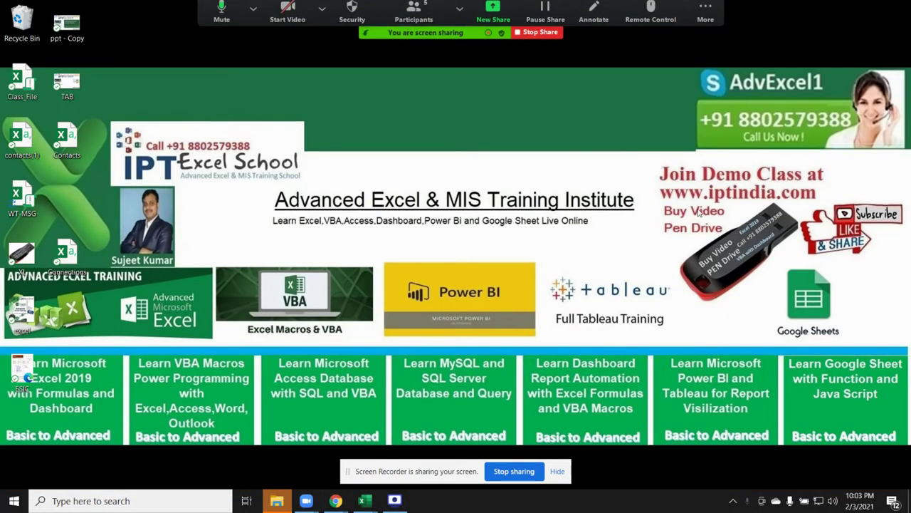
click(561, 474)
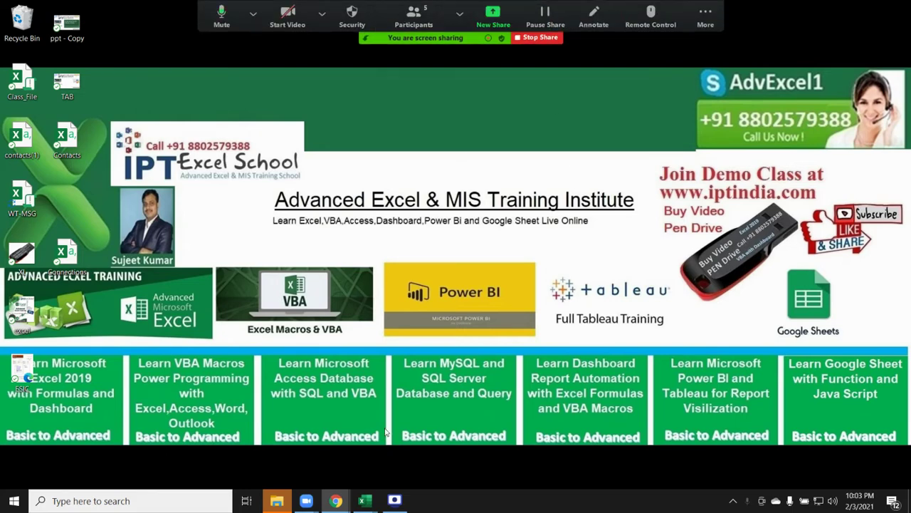
mouse_move(365, 500)
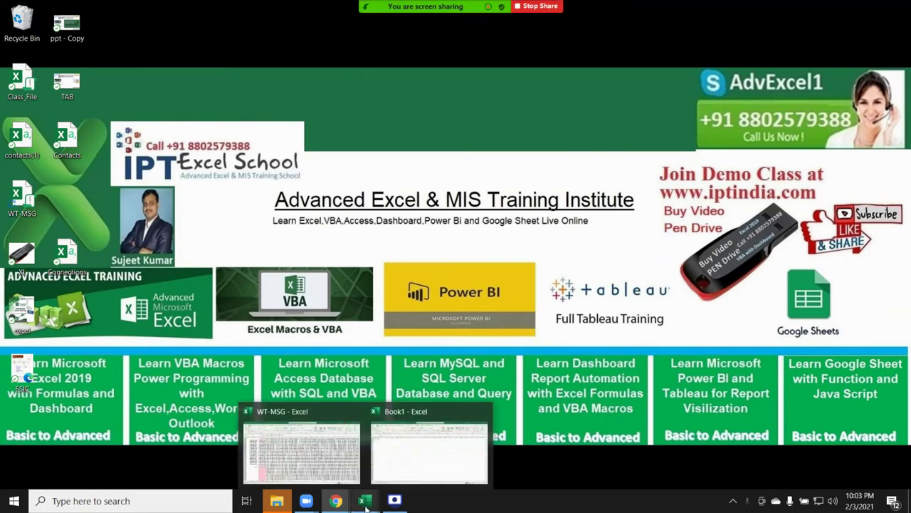
click(420, 463)
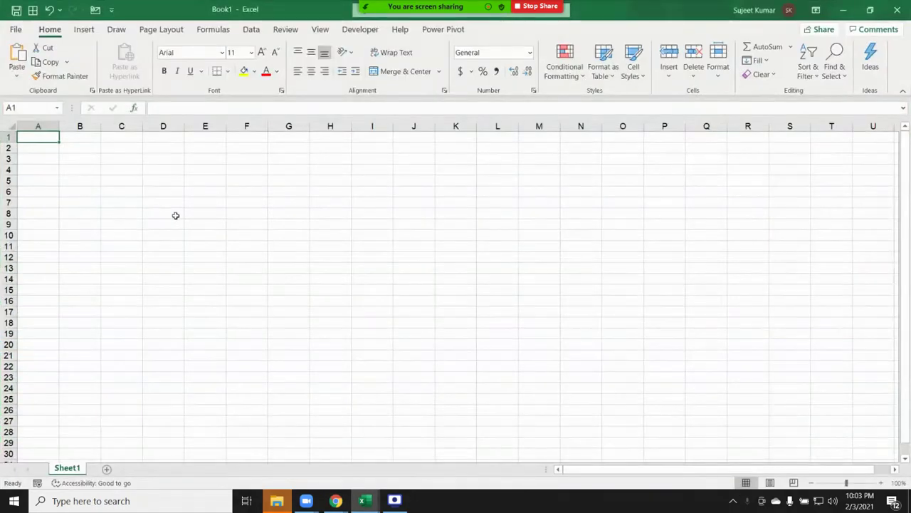
Show the Formulas tab and look over the Text functions list
click(213, 30)
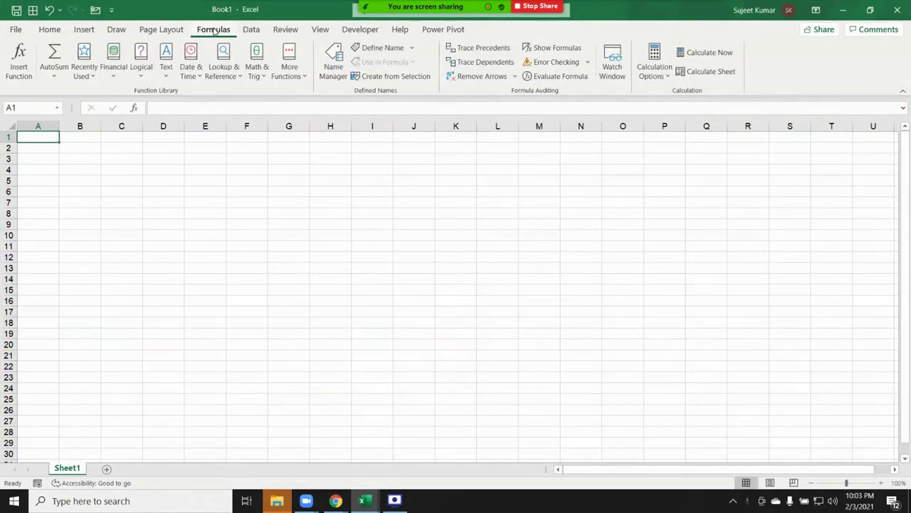
click(166, 64)
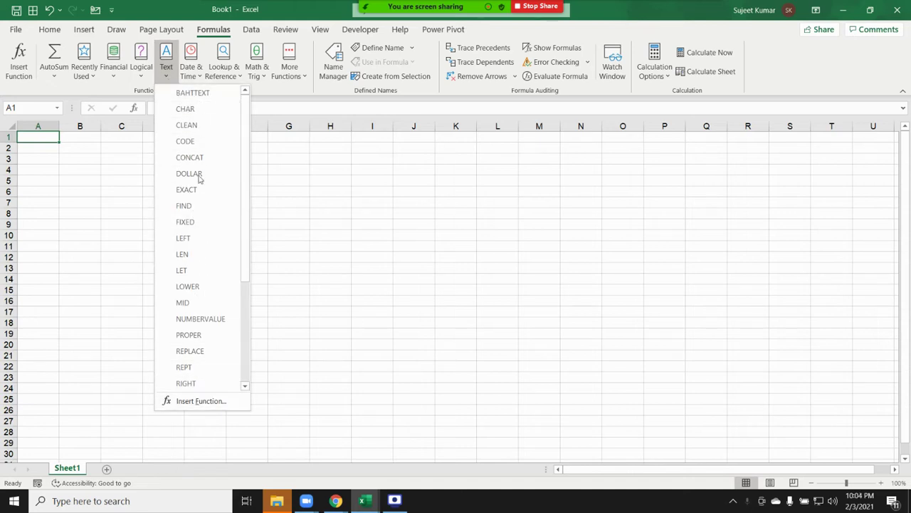
click(437, 205)
click(341, 182)
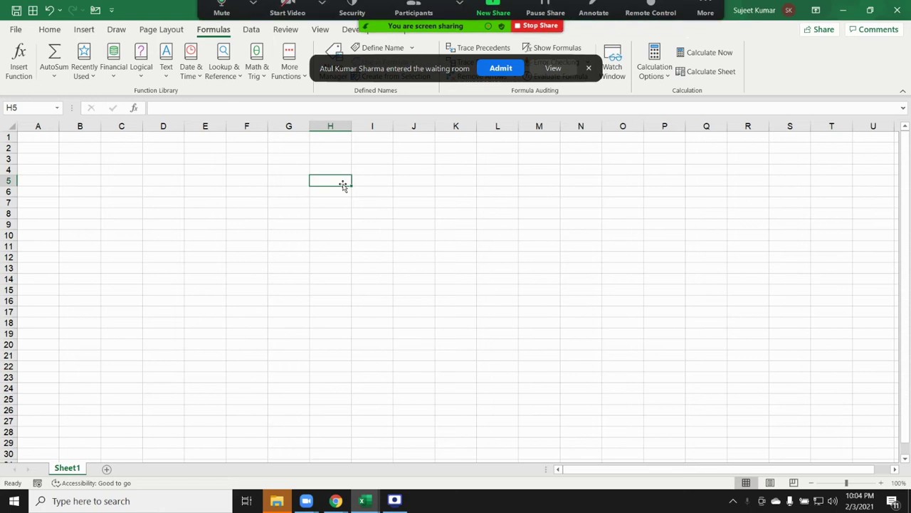
Admit the waiting participant, check the participants list, and mute the microphone
click(499, 70)
click(413, 18)
mouse_move(455, 302)
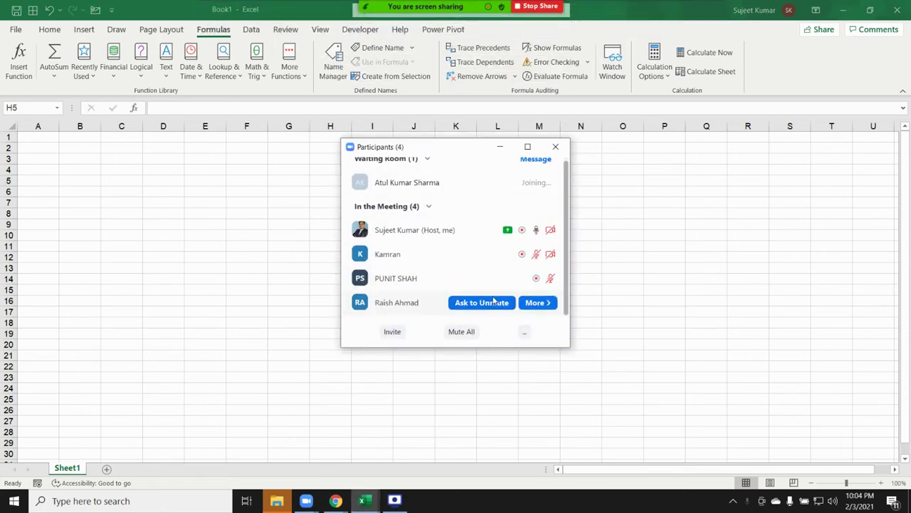
scroll(491, 300, down, 1)
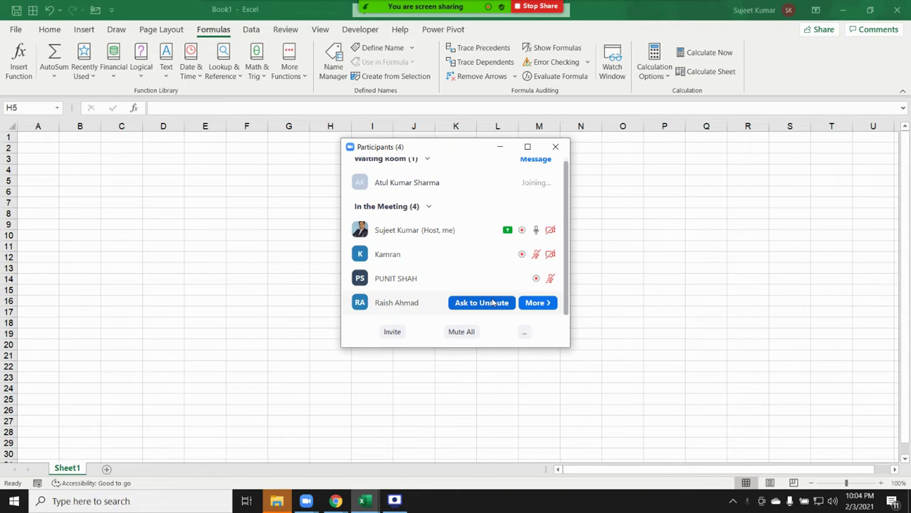
click(555, 146)
click(413, 14)
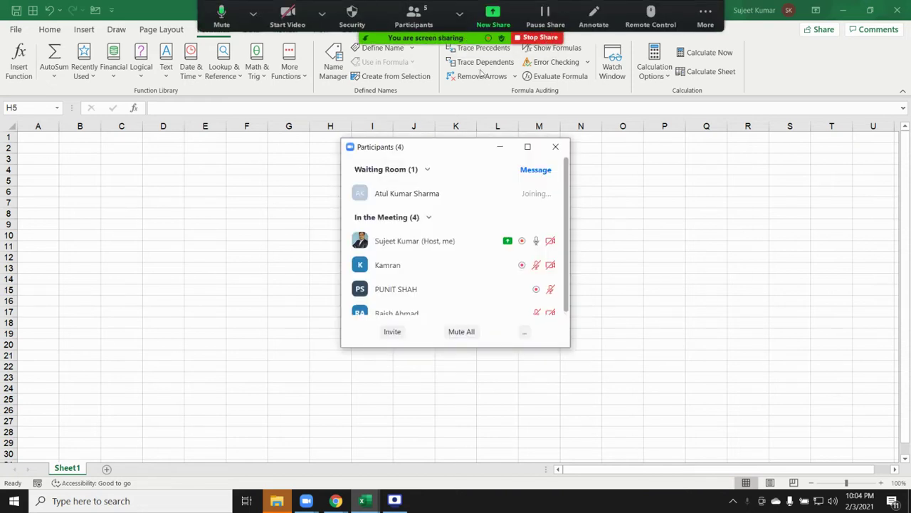
click(555, 146)
click(253, 14)
click(229, 16)
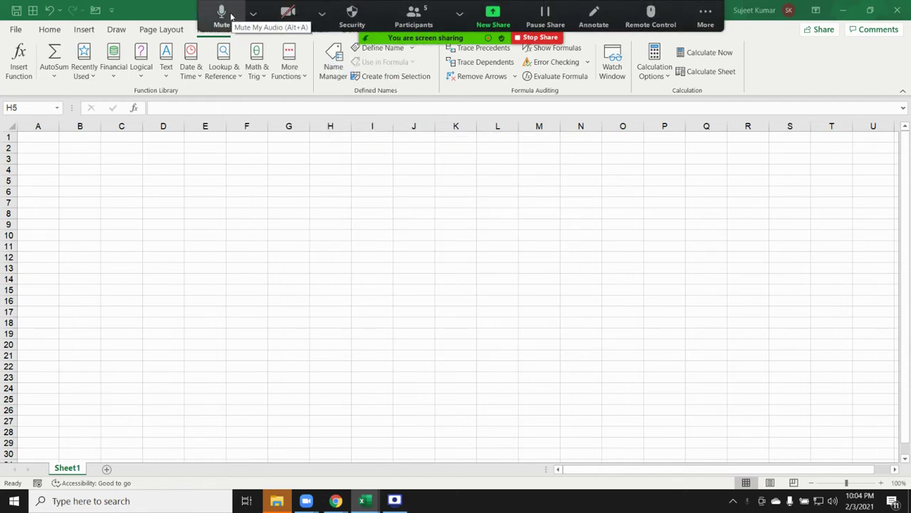
click(230, 15)
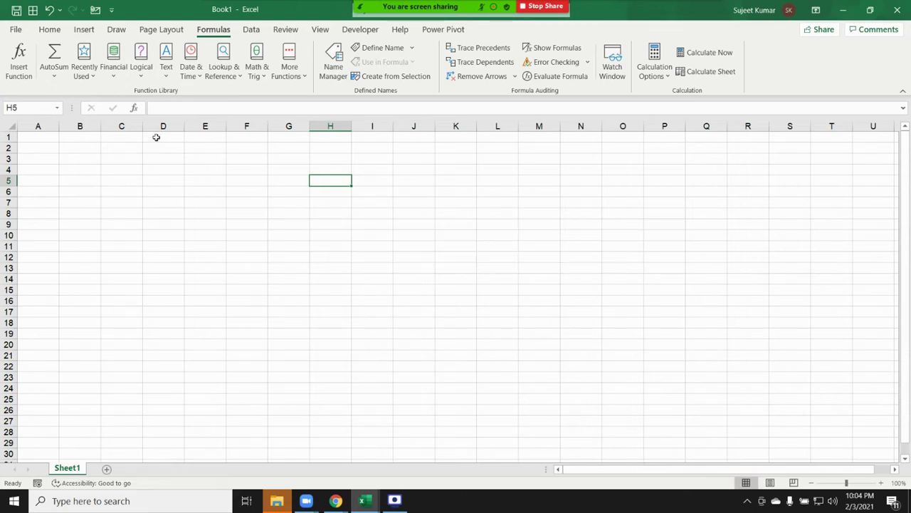
Look over the Text functions list once more
click(166, 76)
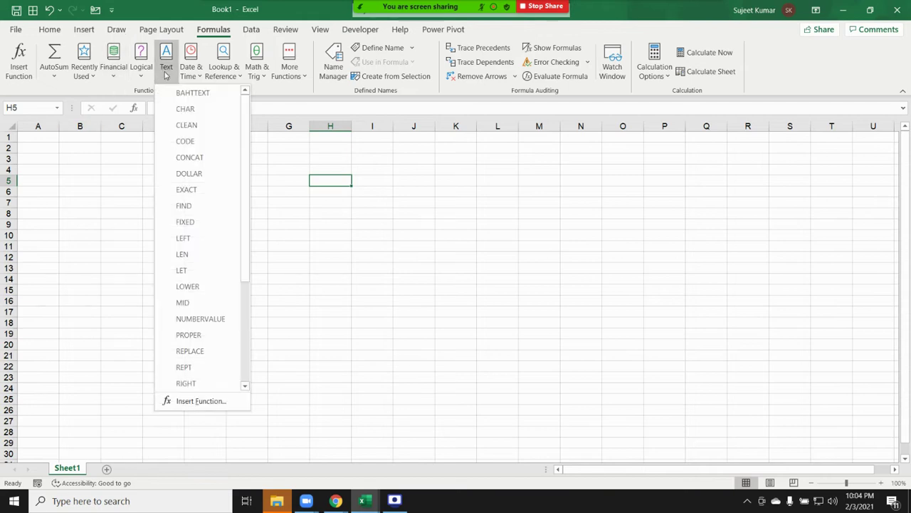
click(78, 146)
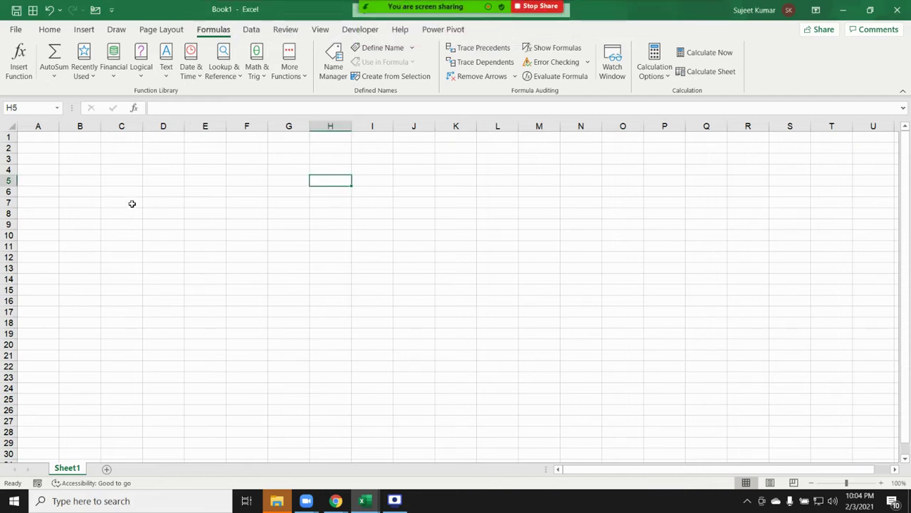
ctrl+scroll(125, 195, up, 4)
Enter the letter A in cell B2
ctrl+scroll(142, 182, up, 1)
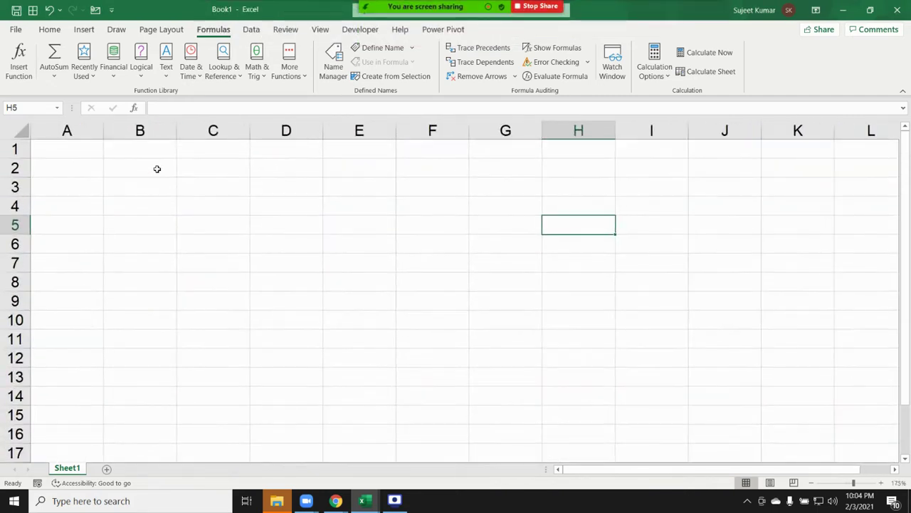
click(158, 168)
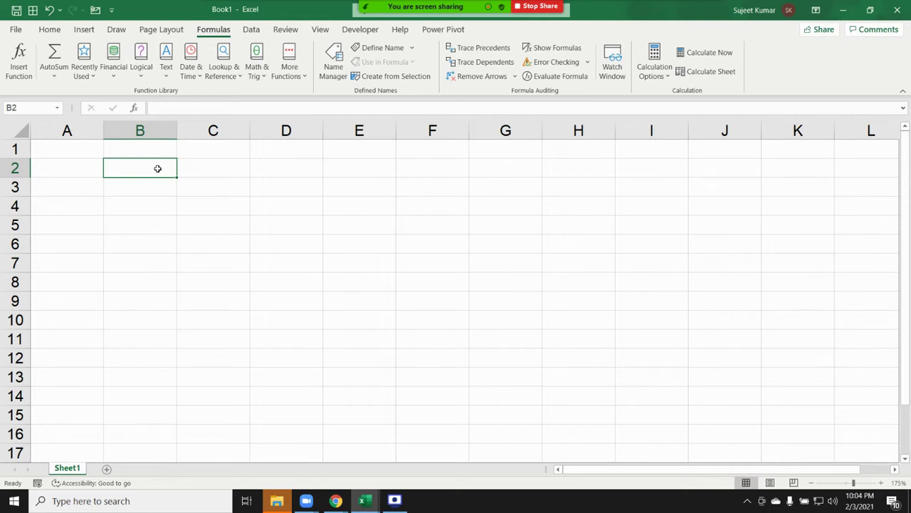
text(A)
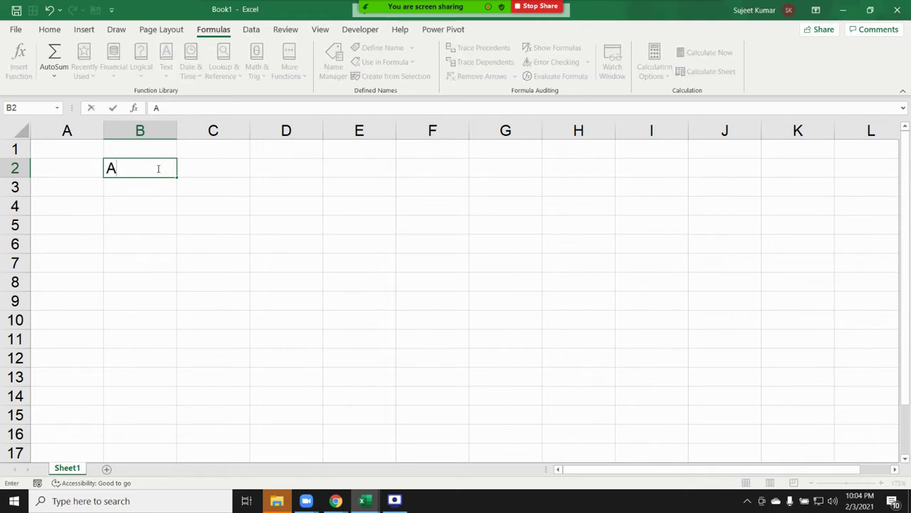
key(Tab)
Return A's character code, 65, in C2 with =CODE(B2)
text(=)
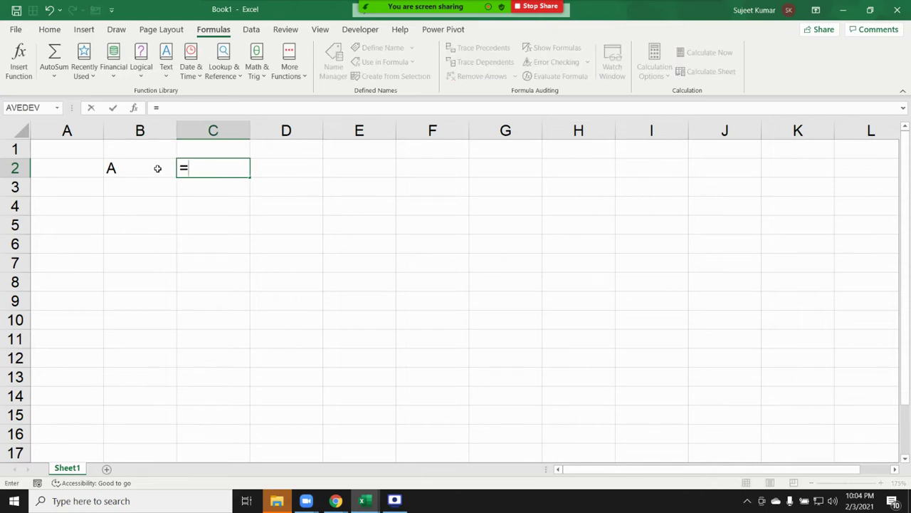
text(co)
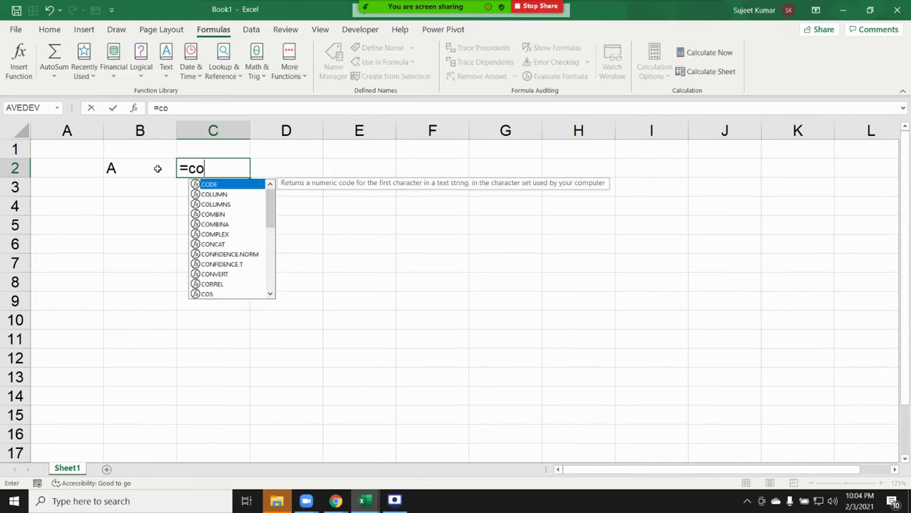
text(de)
key(Tab)
click(158, 168)
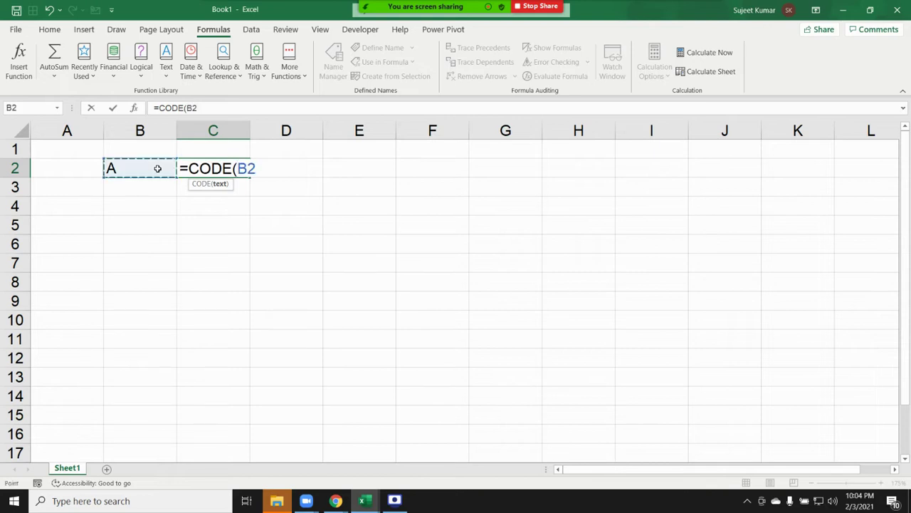
key(Return)
key(Up)
key(Right)
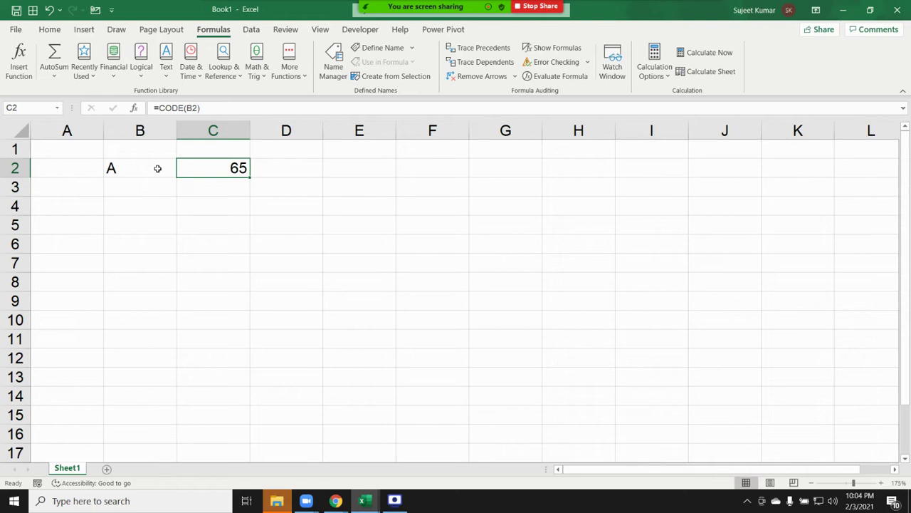
key(Right)
Turn the code back into A in D2 with =CHAR(C2)
text(=c)
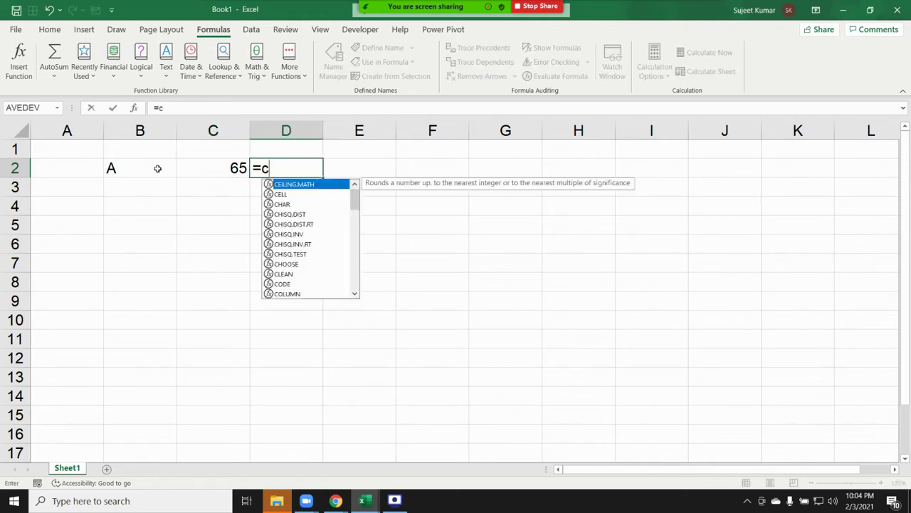
text(h)
key(Tab)
key(Left)
key(Return)
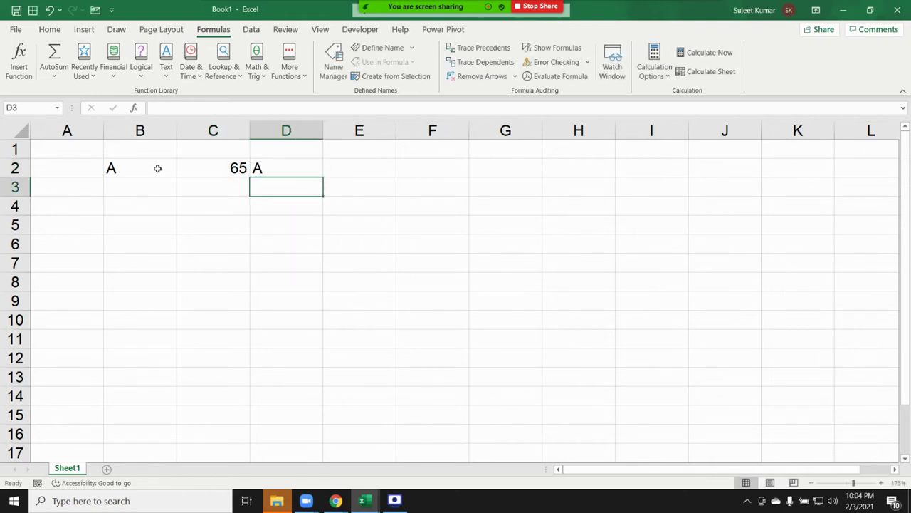
key(Up)
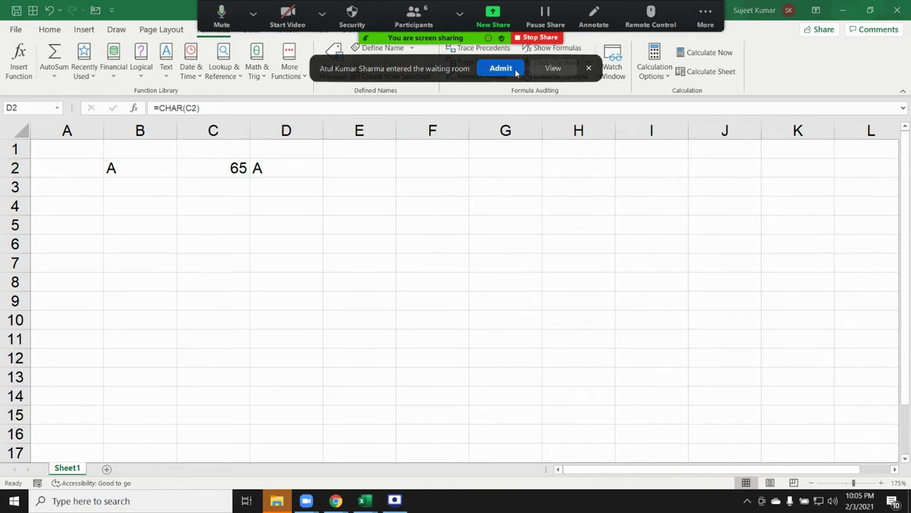
Admit the waiting participant and close the participants panel
click(502, 68)
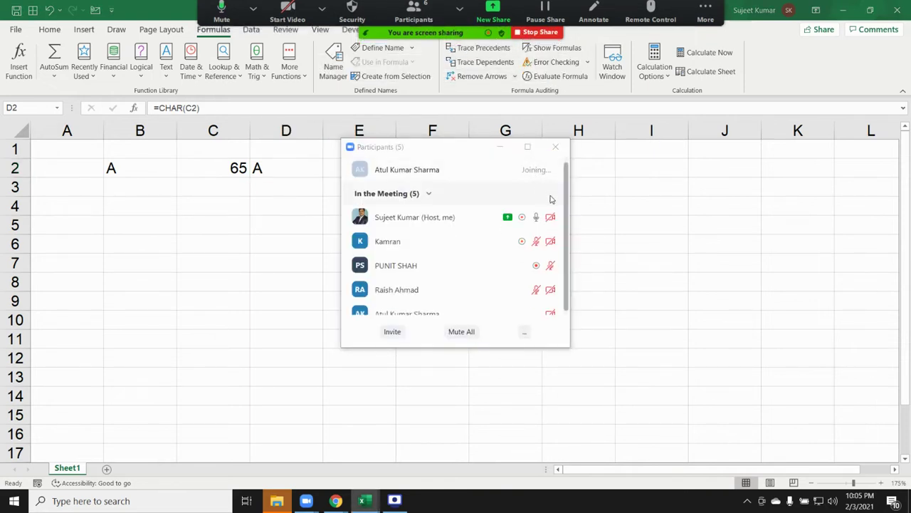
click(556, 147)
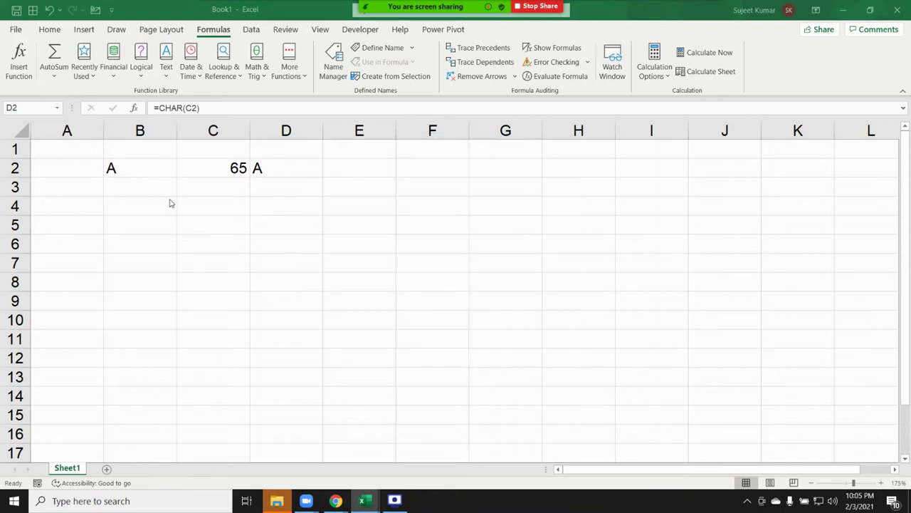
click(145, 211)
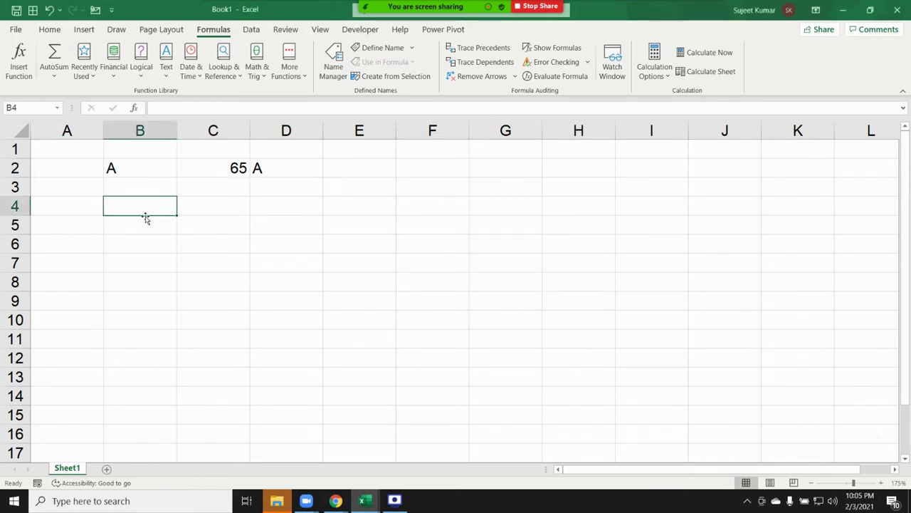
Enter a space-padded full name in B4, first name in B5 and last name in B6
text(Suje)
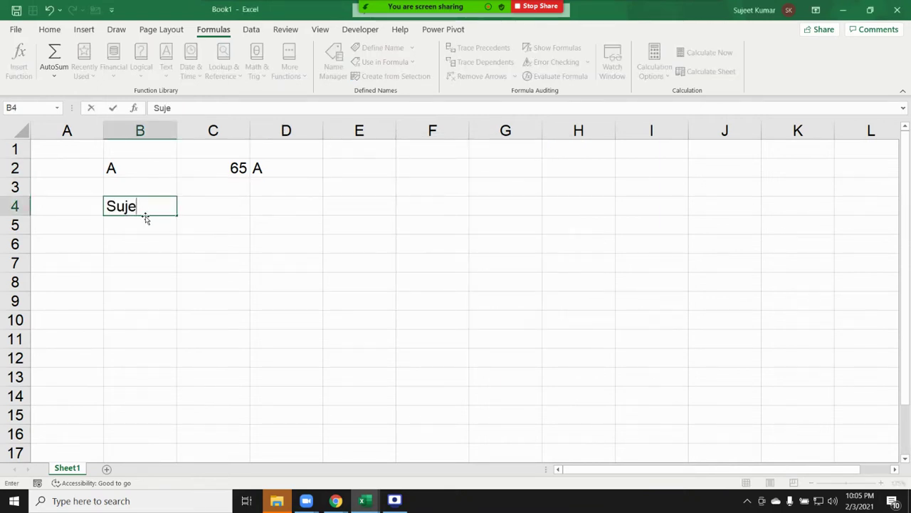
text(et    K)
text(umar)
key(Return)
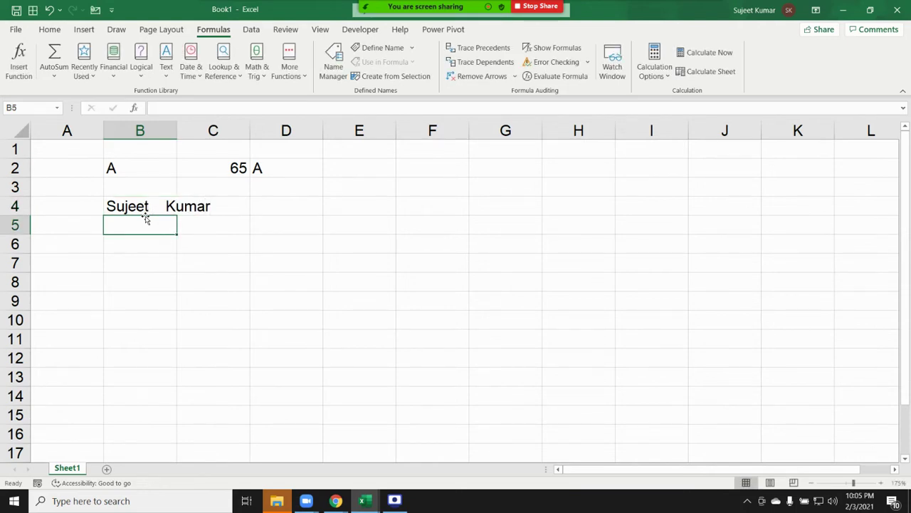
text(Sujeet)
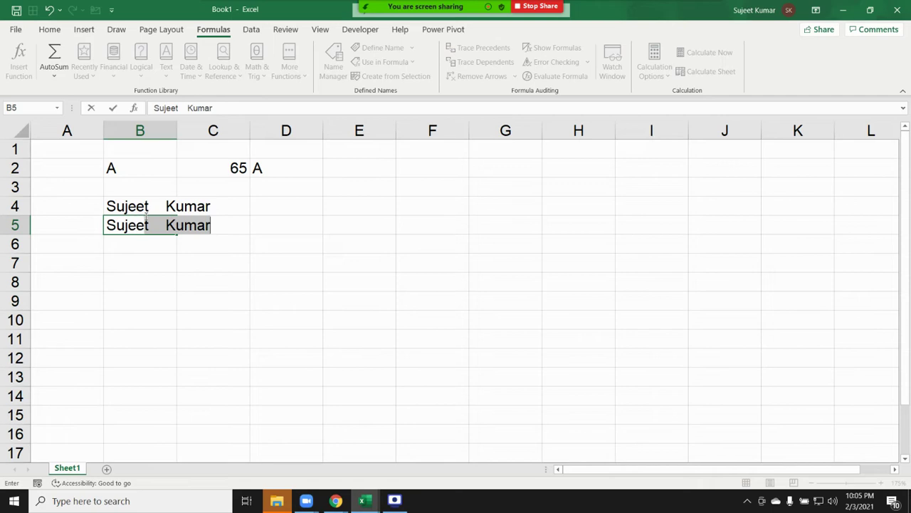
text(eee)
key(BackSpace)
key(BackSpace)
key(BackSpace)
key(BackSpace)
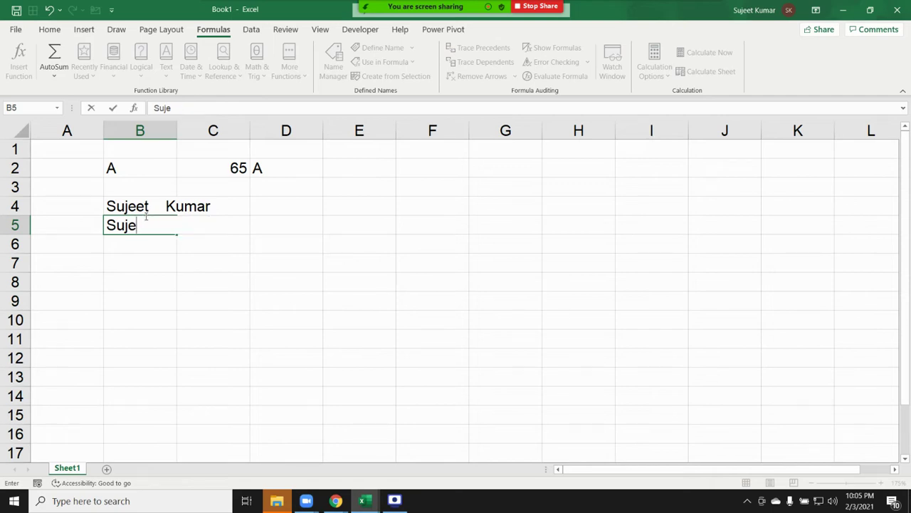
text(et)
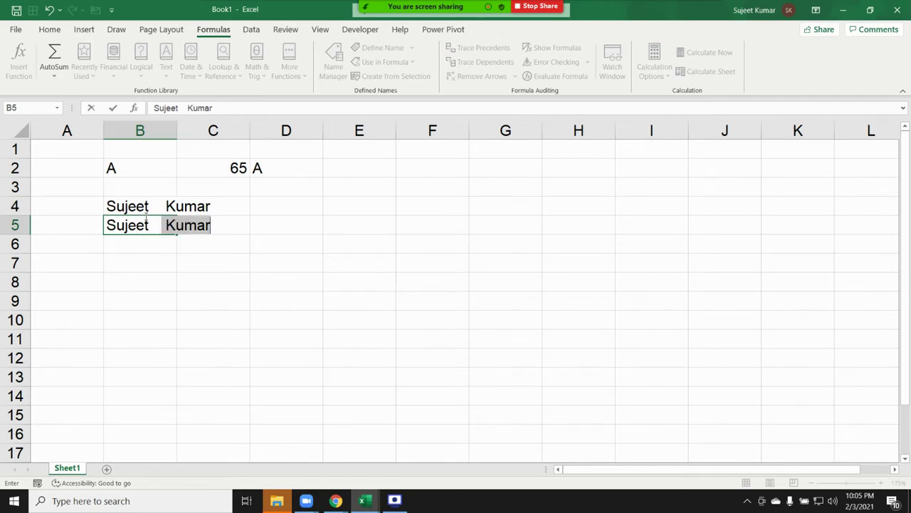
key(Return)
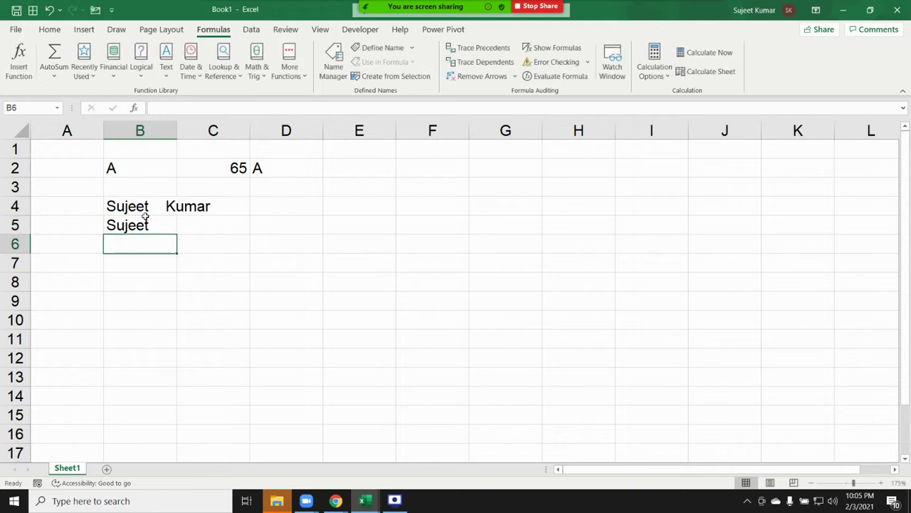
text(Kumar)
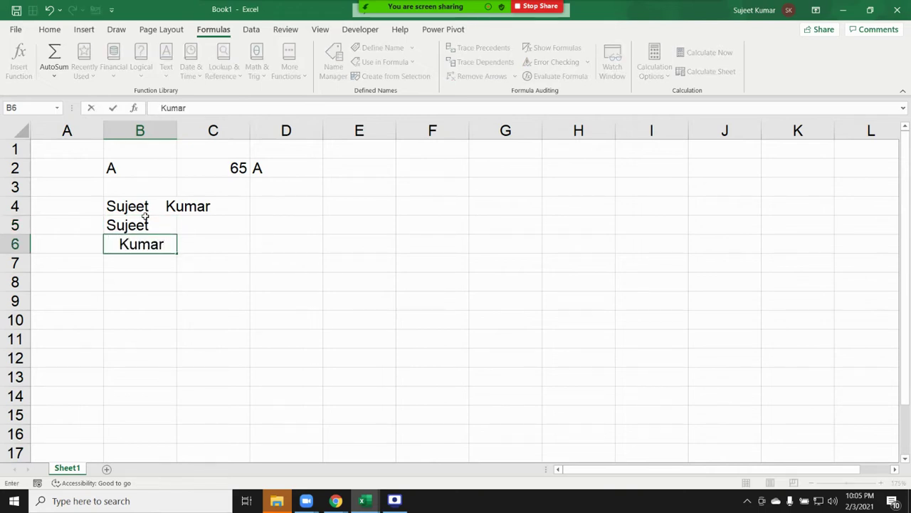
key(Return)
Trim B4:B6 into C4:C6 with =TRIM(B4) filled down, and check the results
key(Up)
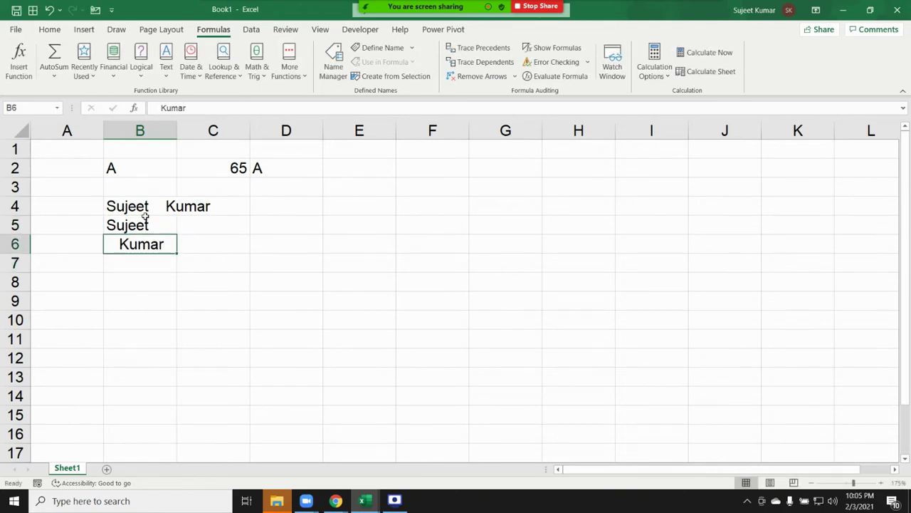
key(Up)
key(Up)
key(Right)
text(=)
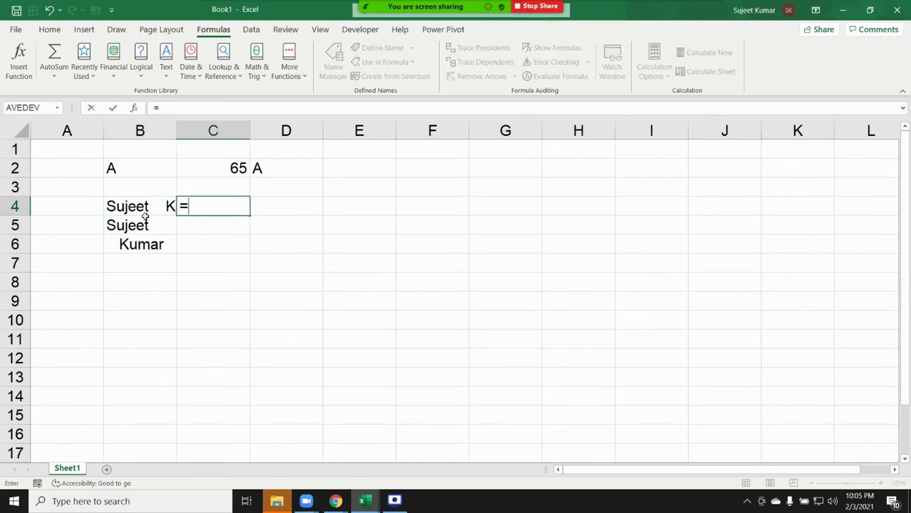
text(tri)
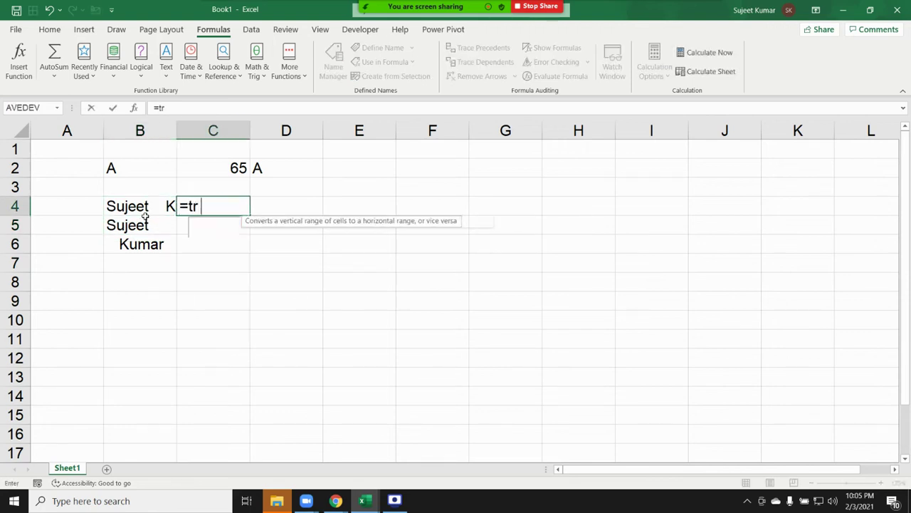
key(Tab)
click(145, 214)
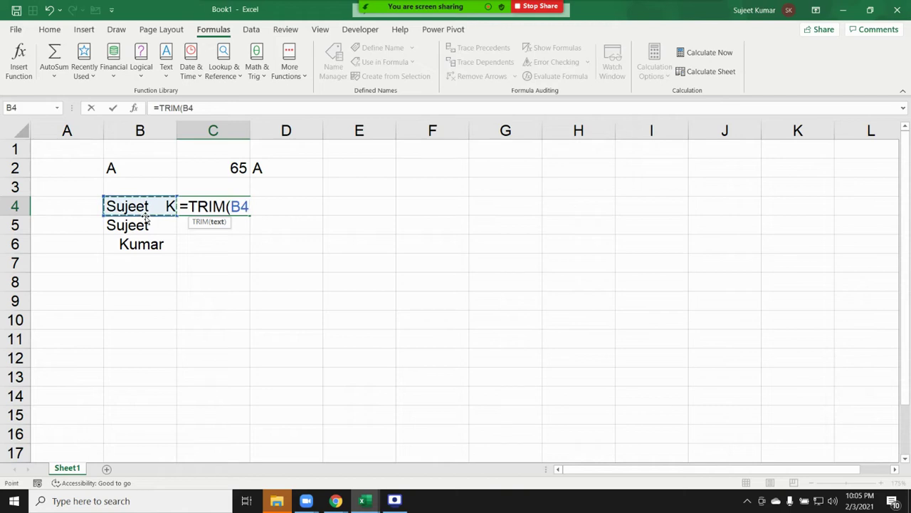
key(Return)
key(Up)
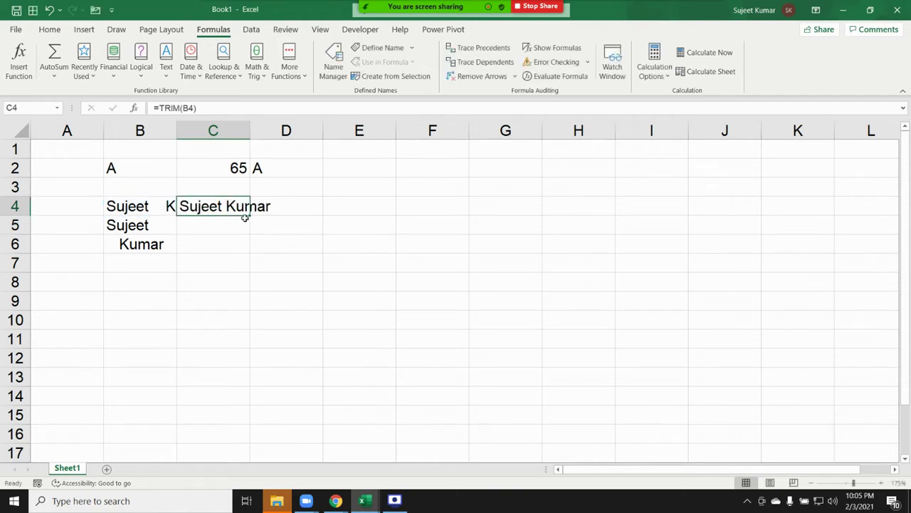
drag(248, 216, 248, 252)
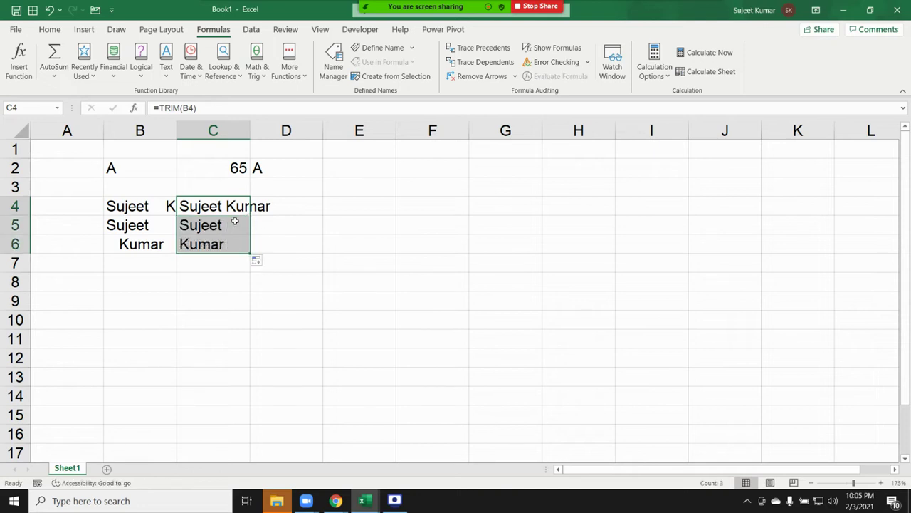
click(220, 208)
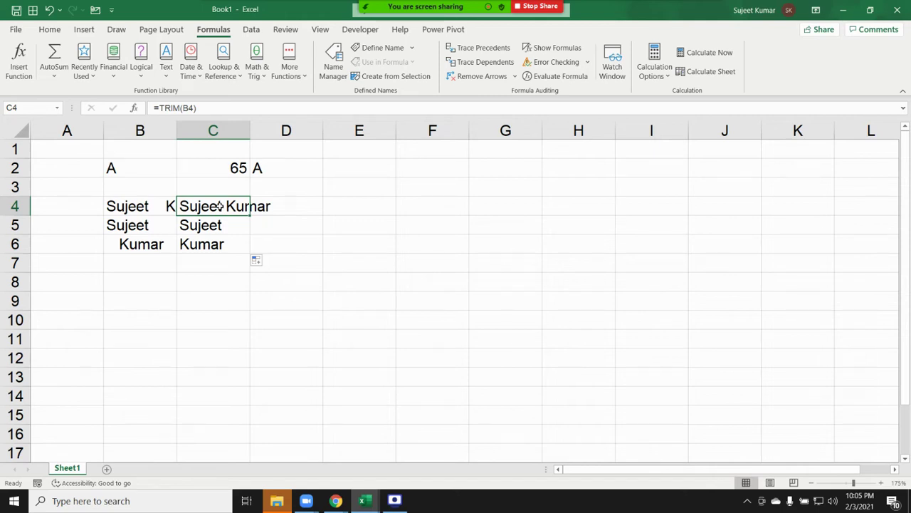
click(217, 225)
click(223, 245)
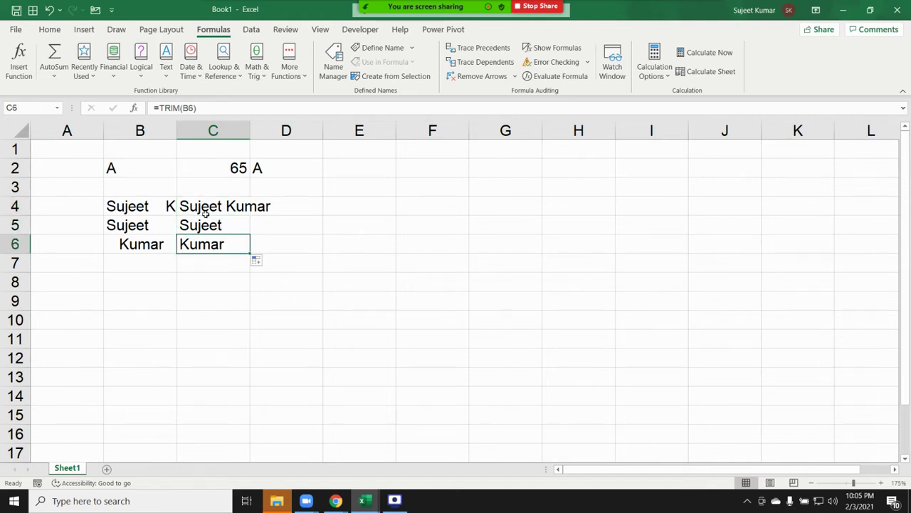
Enter a first and last name on two lines within B8
click(131, 283)
text(Suje)
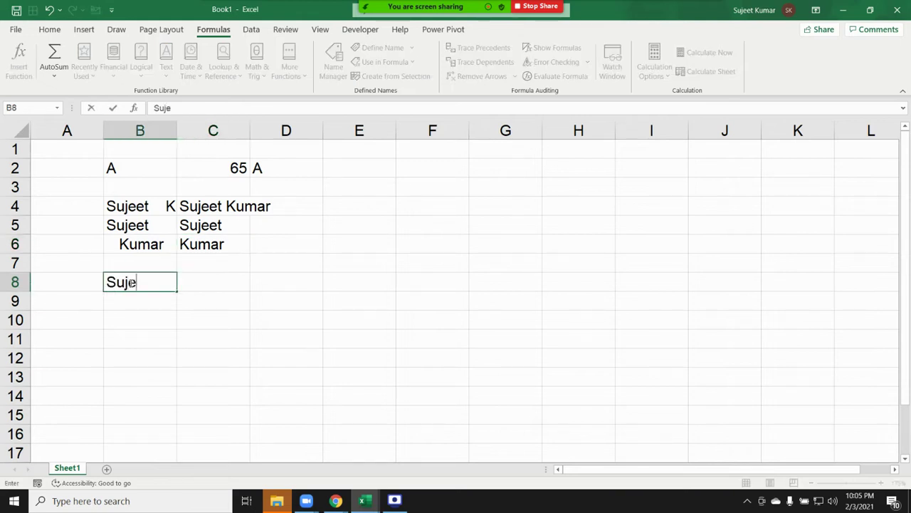
text(et)
key(alt+Return)
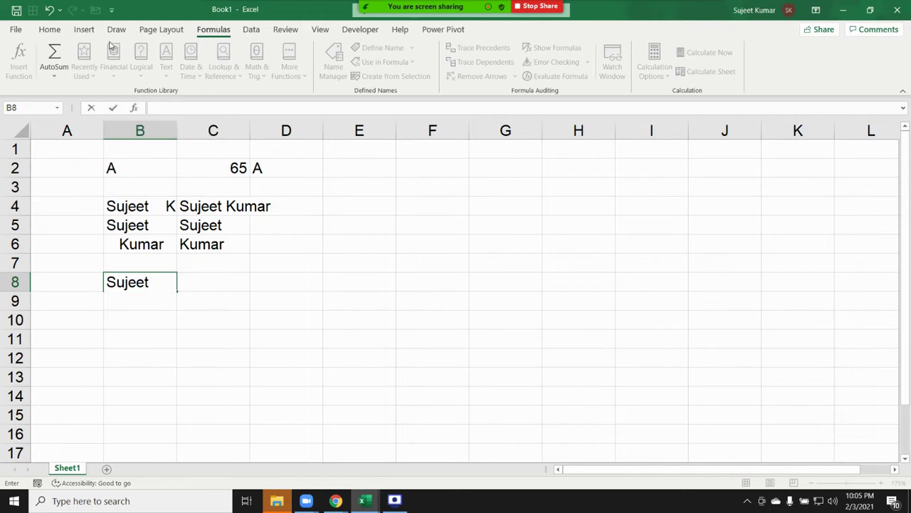
text(Kumar)
key(Return)
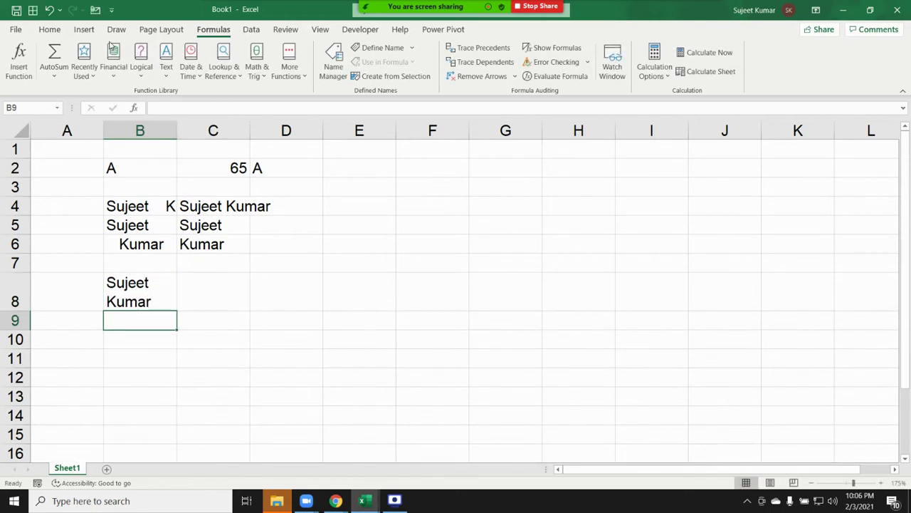
Trim the two-line name into C8 with =TRIM(B8)
key(Up)
key(Right)
text(=)
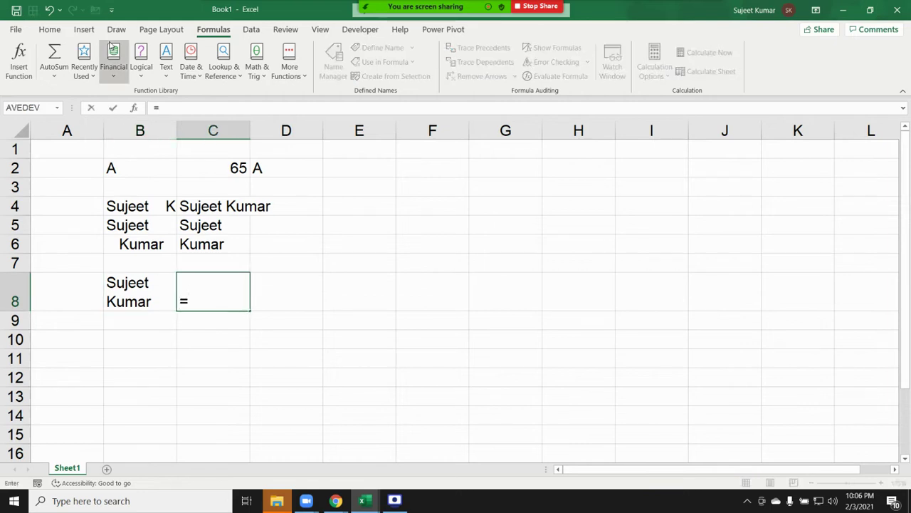
text(tr)
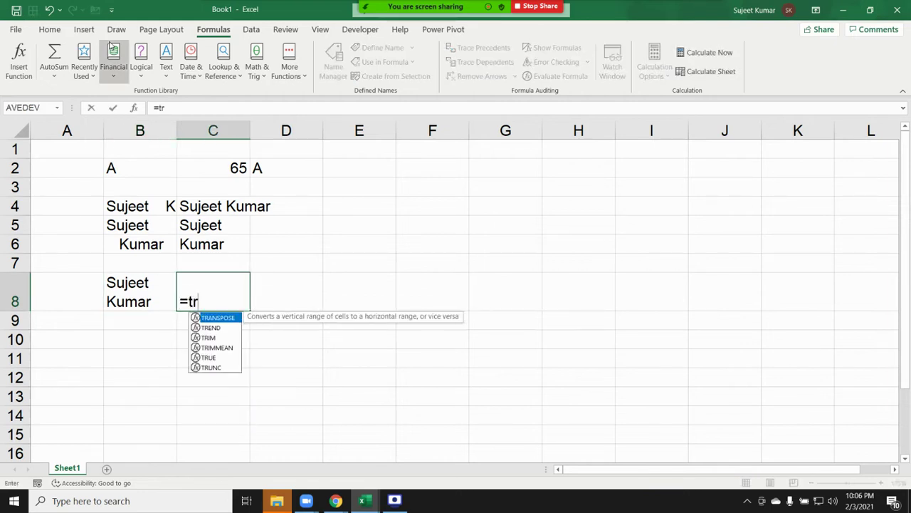
text(i)
key(Tab)
key(Left)
key(Return)
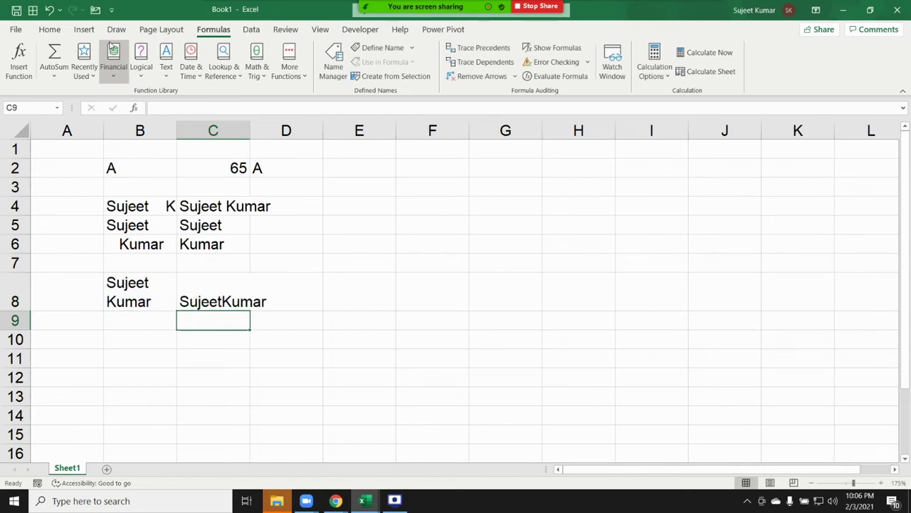
Count C8's characters in C9 with =LEN(C8), returning 12
key(Up)
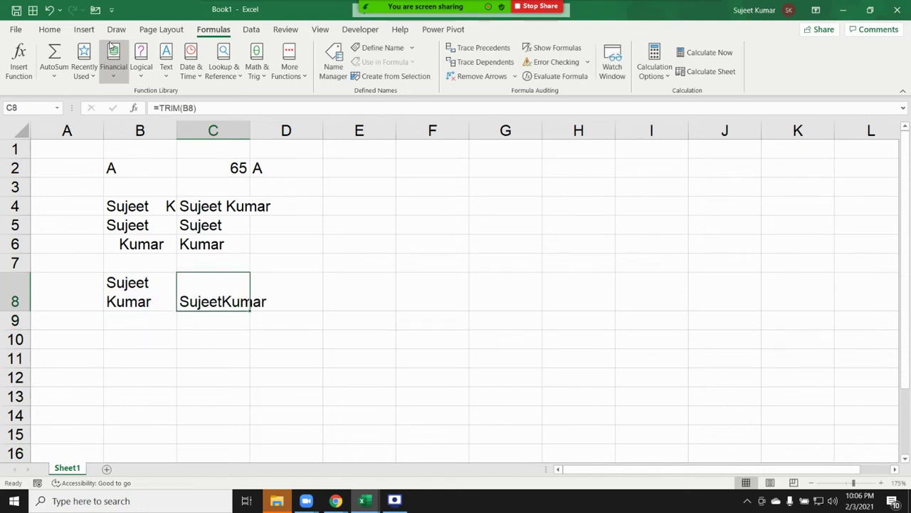
key(Right)
key(Left)
key(Down)
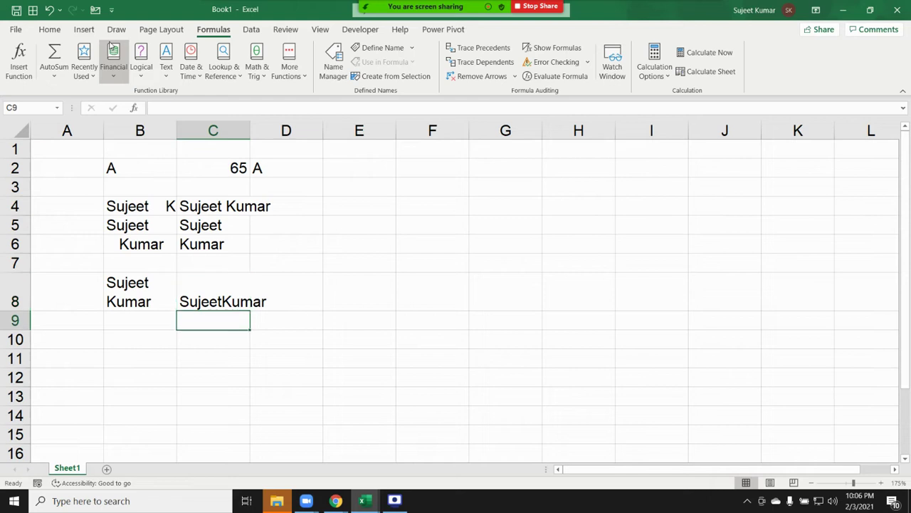
text(=le)
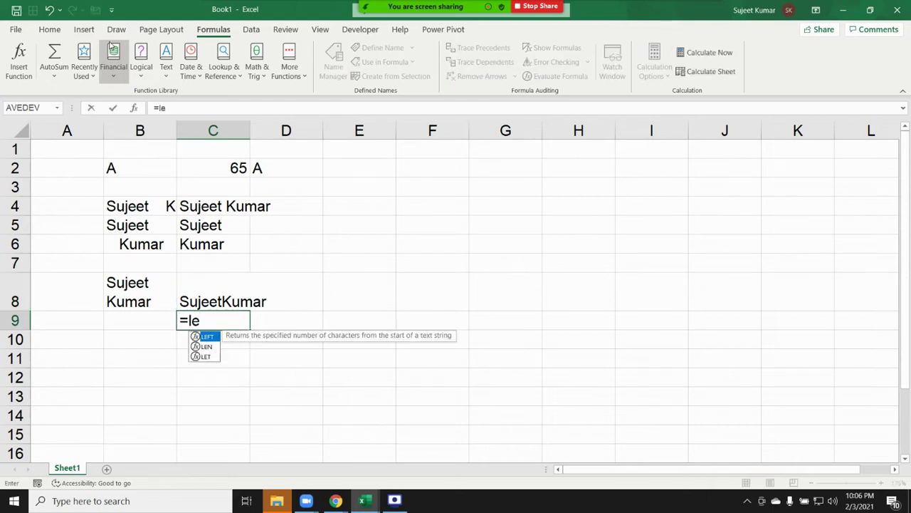
key(Down)
key(Tab)
key(Up)
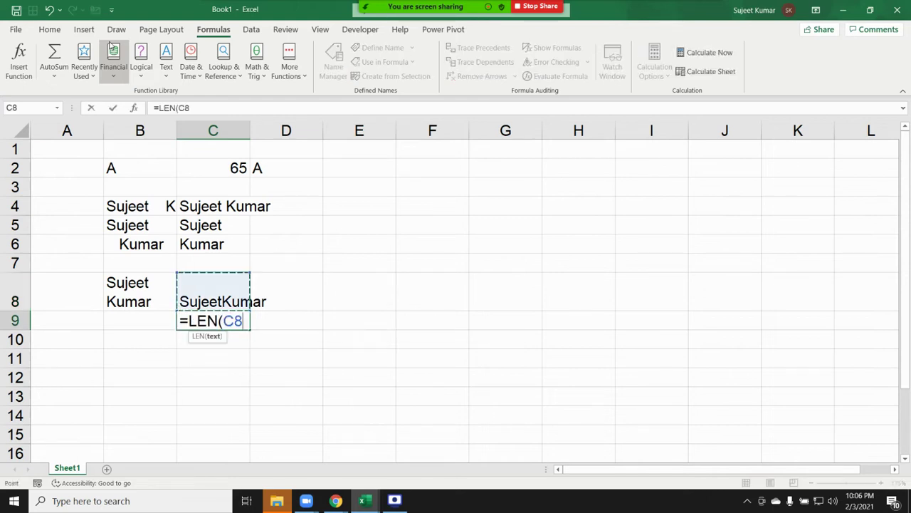
text())
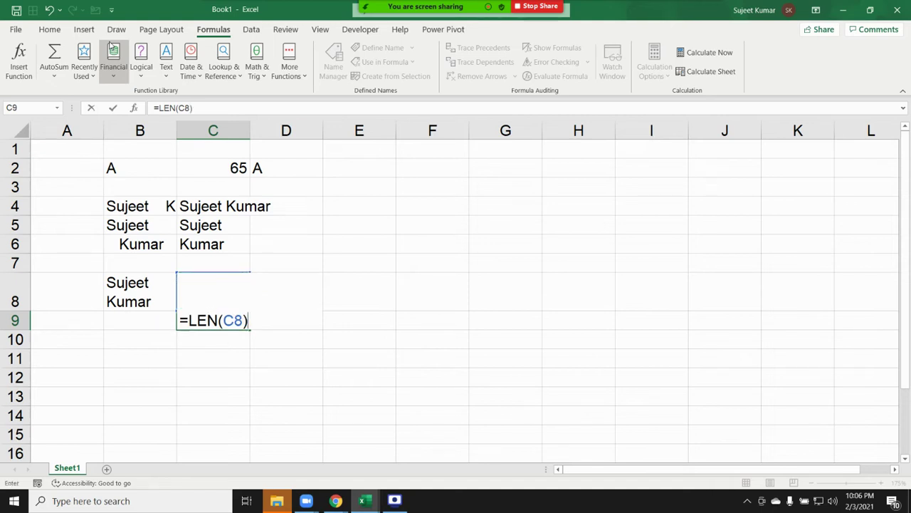
key(Return)
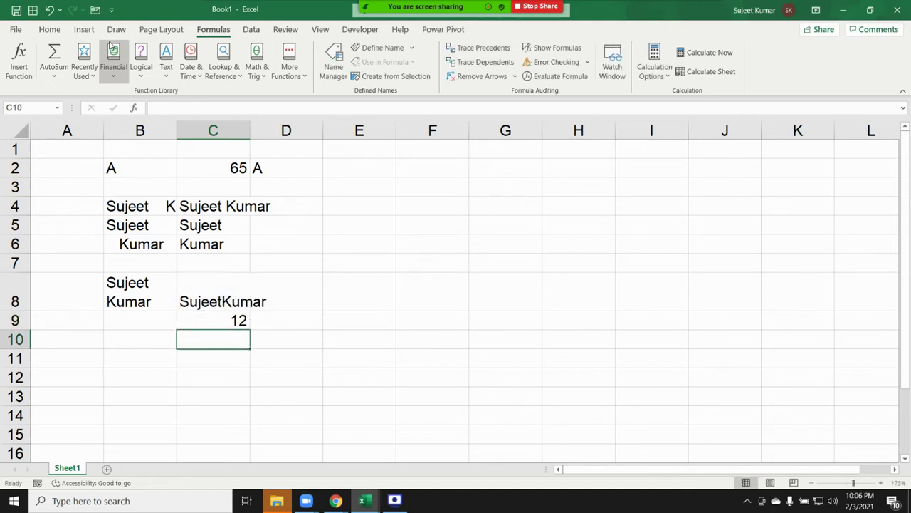
key(Up)
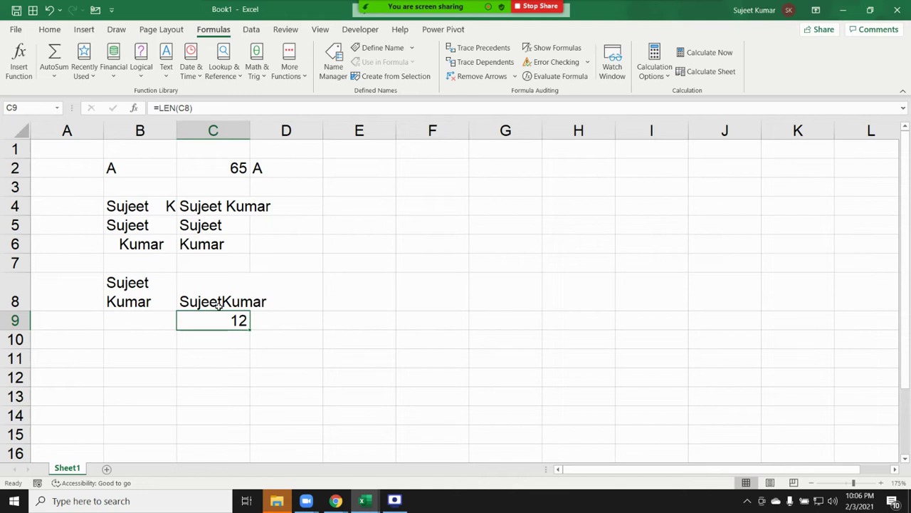
Strip the hidden line break from C8 into D8 with =CLEAN(C8)
click(262, 300)
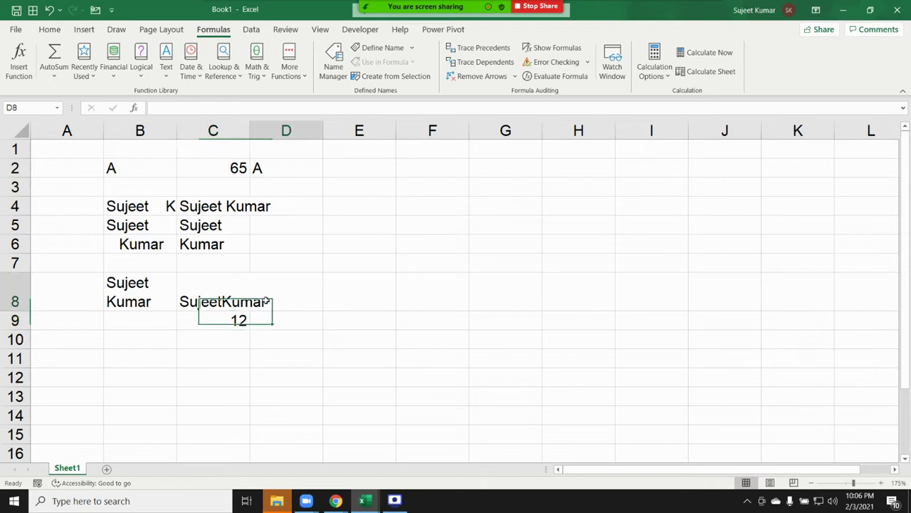
text(=c)
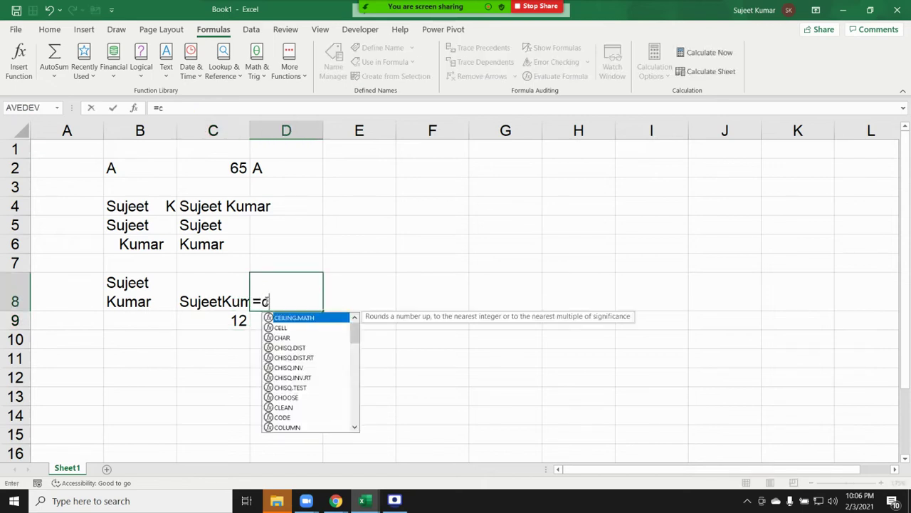
text(l)
key(Tab)
key(Left)
key(Return)
click(264, 300)
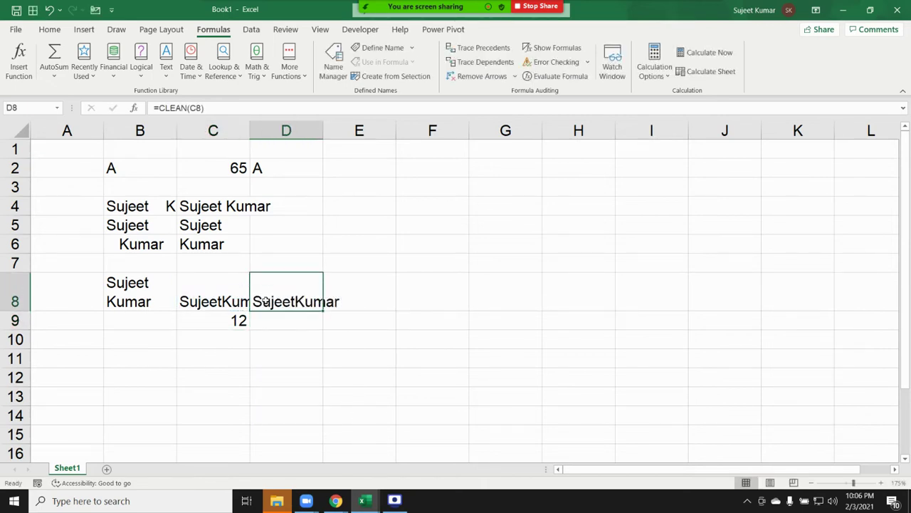
Measure the cleaned text in D9 with =LEN(D8), returning 11
key(Down)
text(=le)
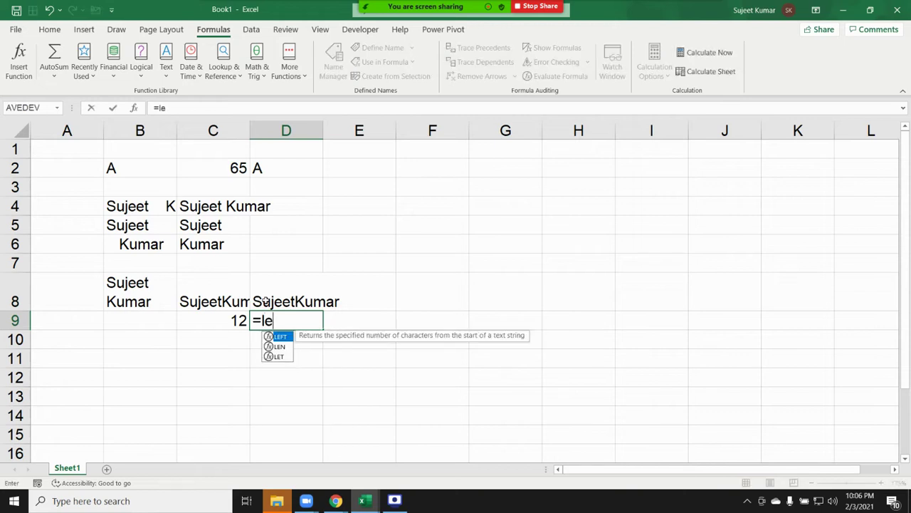
key(Down)
key(Tab)
click(264, 301)
key(Return)
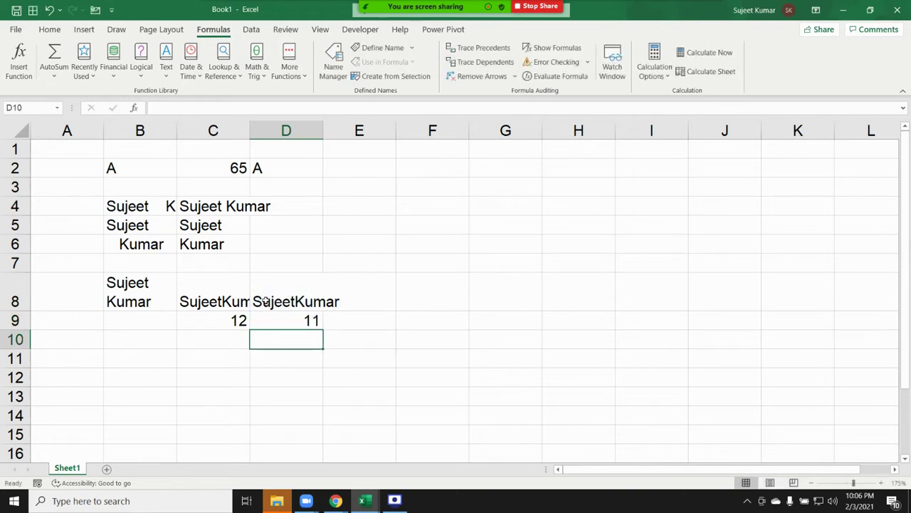
key(Up)
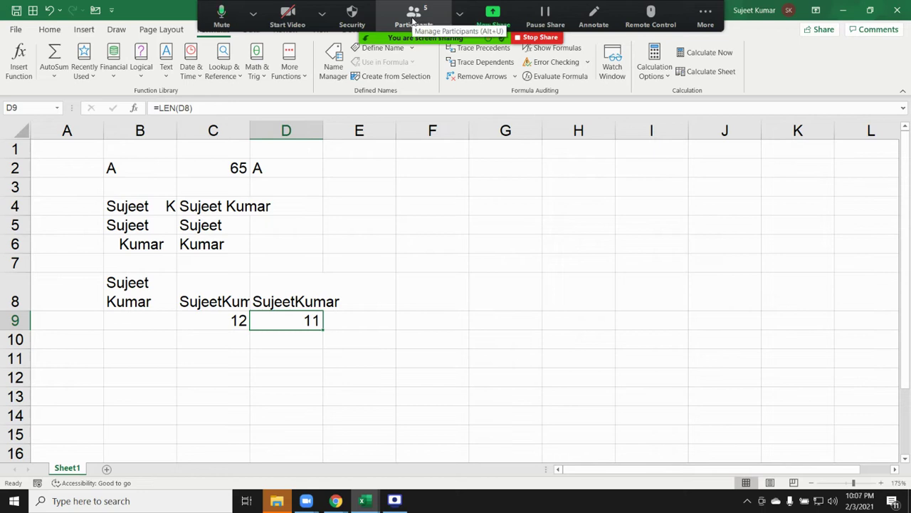
Re-commit =CLEAN(C8) in D8 so the name shows on a single line
click(235, 315)
click(226, 302)
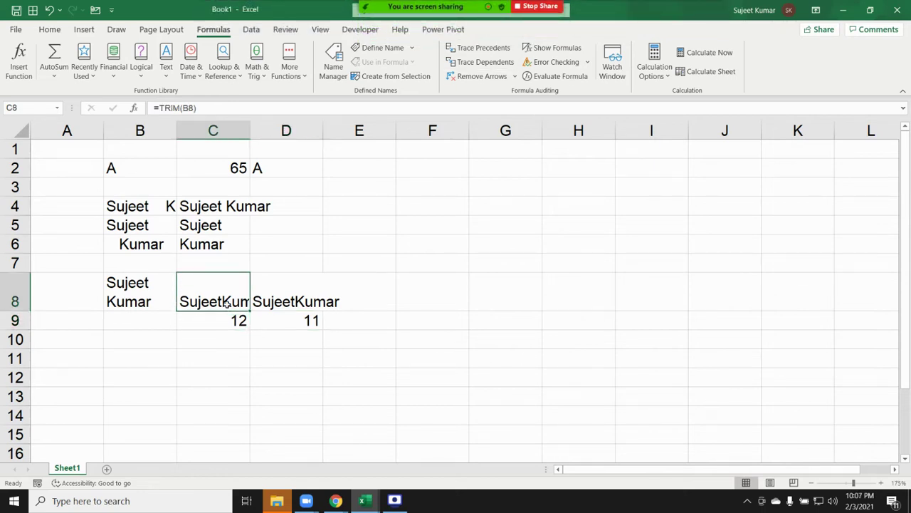
click(273, 291)
double_click(272, 291)
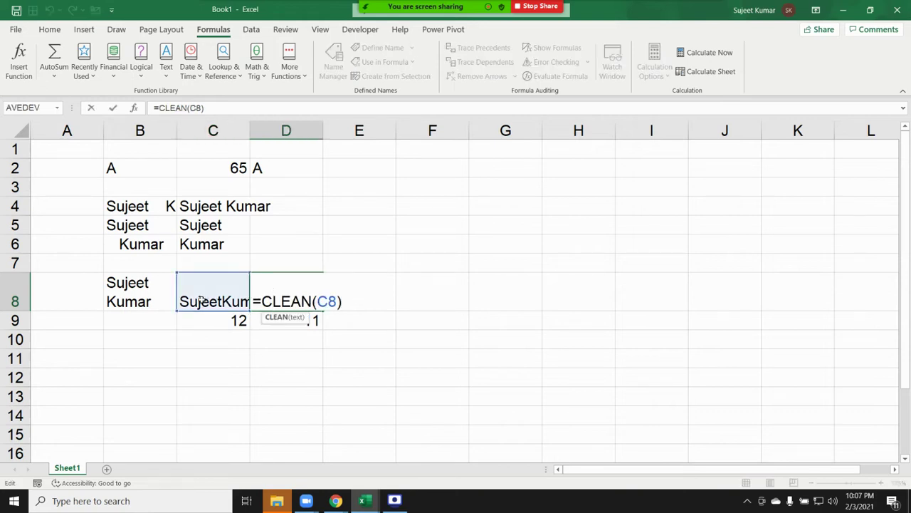
key(ctrl+Return)
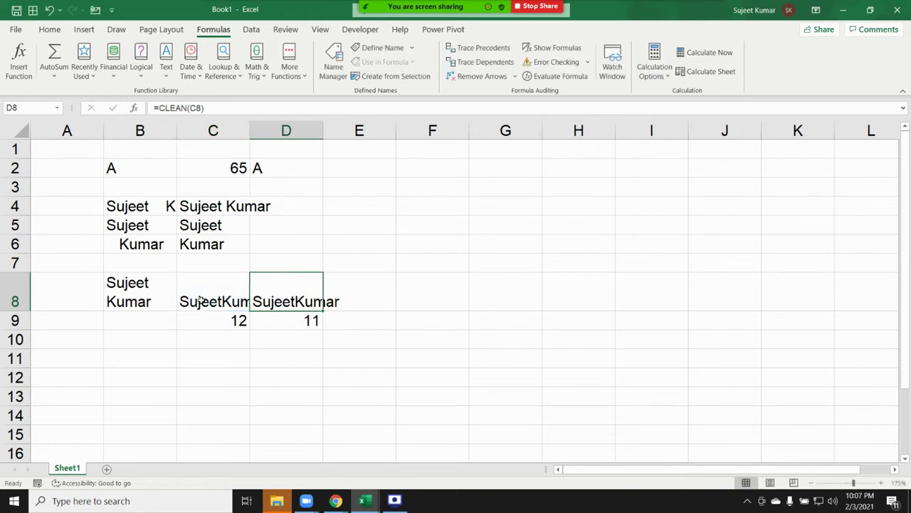
click(832, 500)
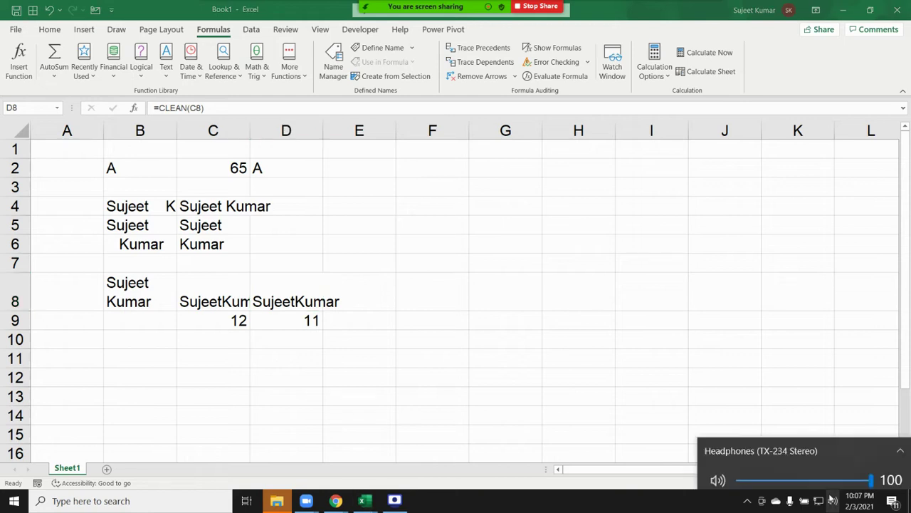
click(500, 332)
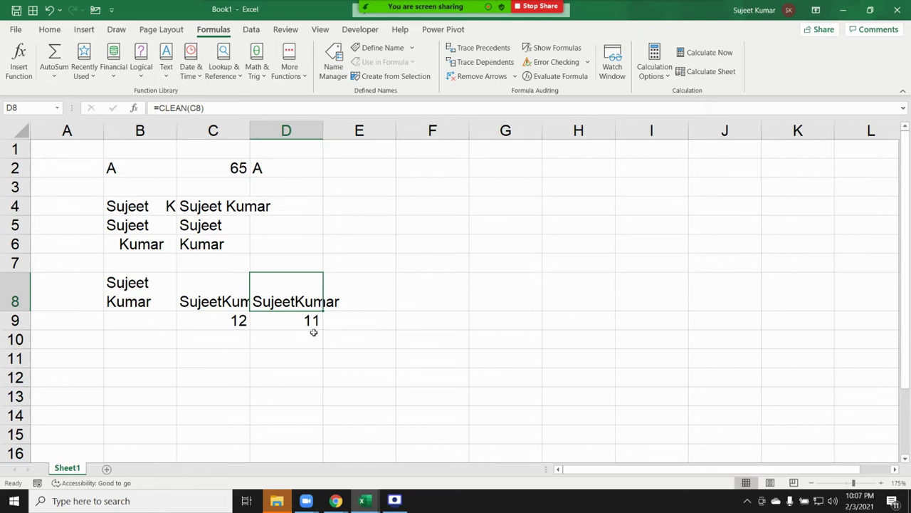
Compare the TRIM formula in C8 with the CLEAN formula in D8
click(229, 339)
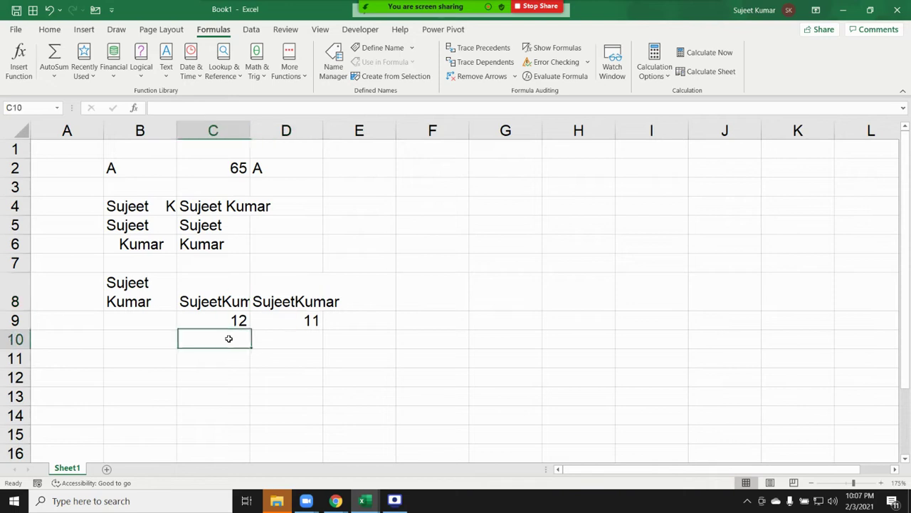
click(211, 301)
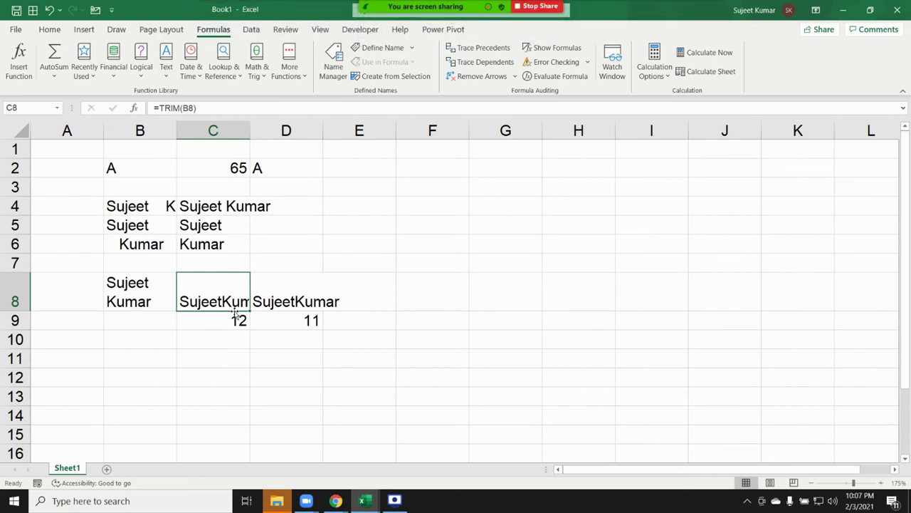
click(296, 305)
click(218, 303)
click(425, 151)
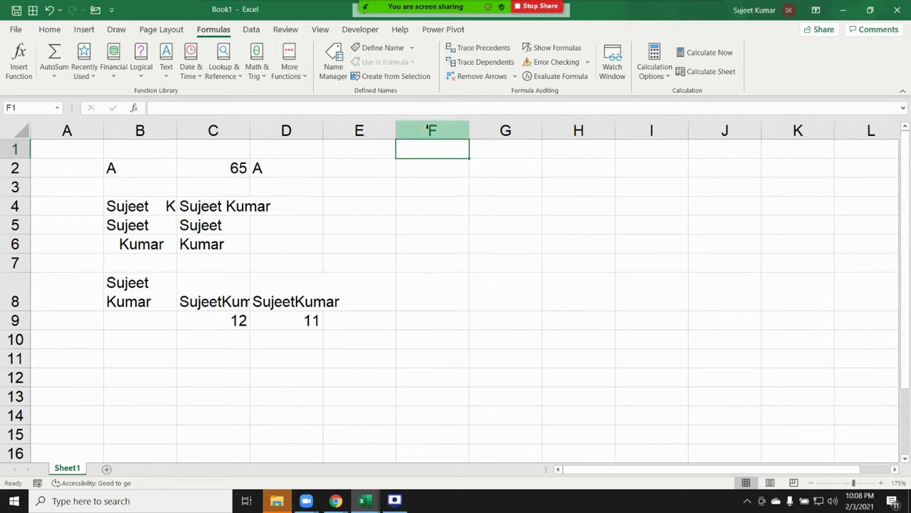
Enter 123.369.852 in F1 and autofit column F to show it
text(123.369)
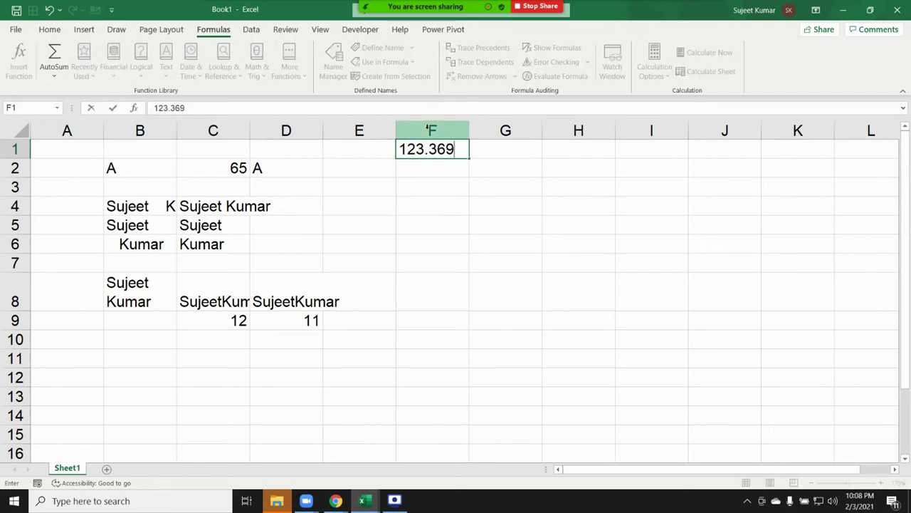
text(.852)
key(Return)
double_click(469, 129)
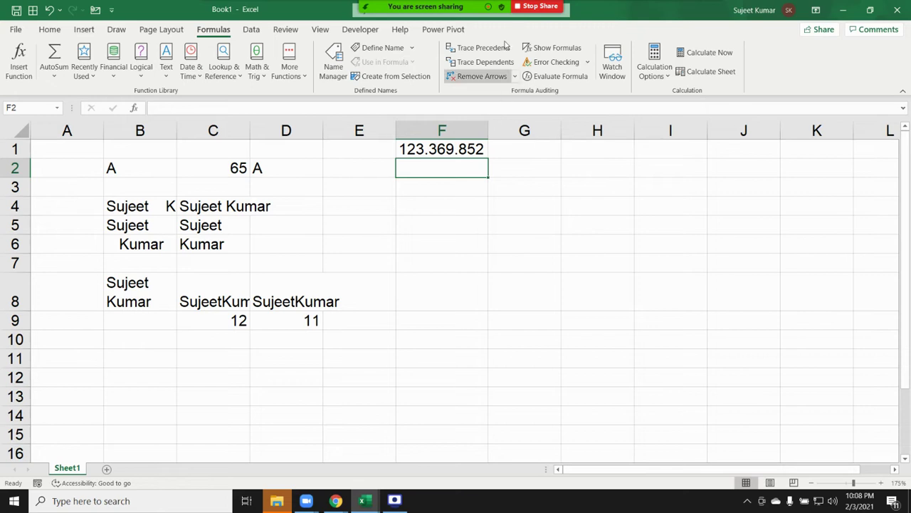
mouse_move(413, 16)
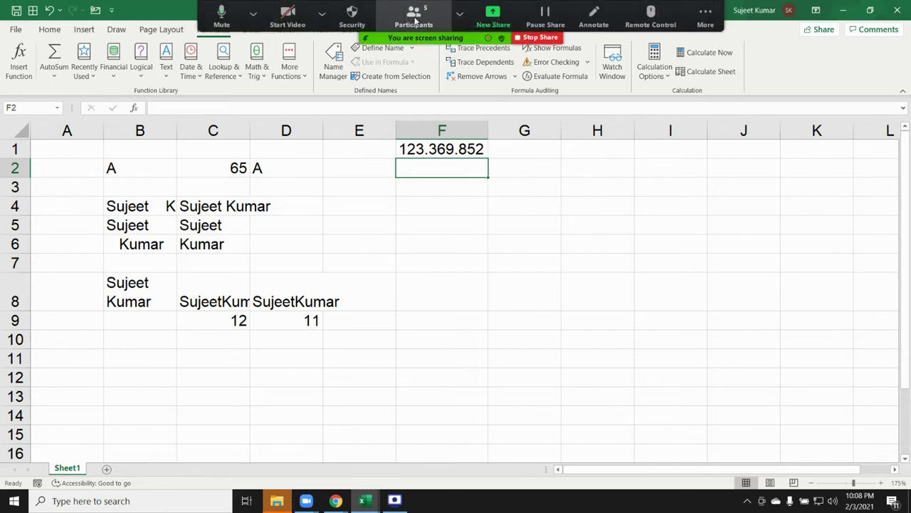
Mute and unmute the microphone, then verify the value stored in F1
click(220, 16)
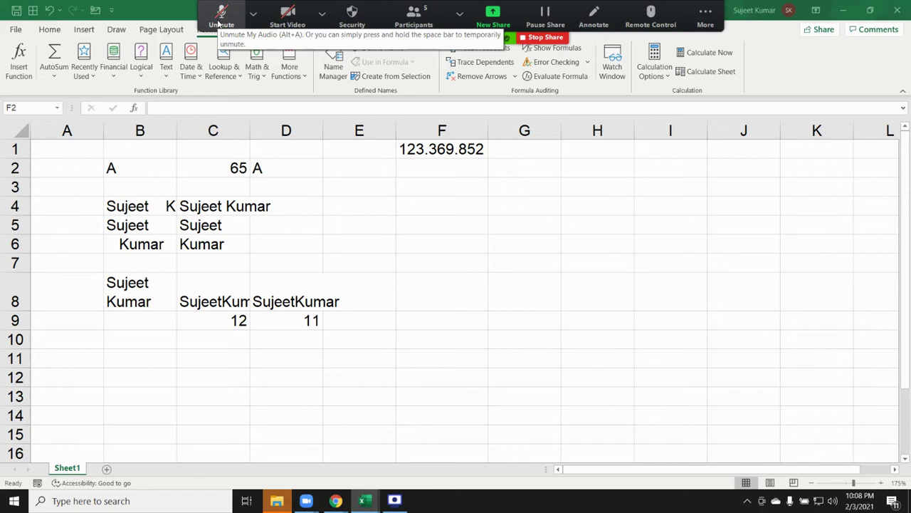
click(221, 16)
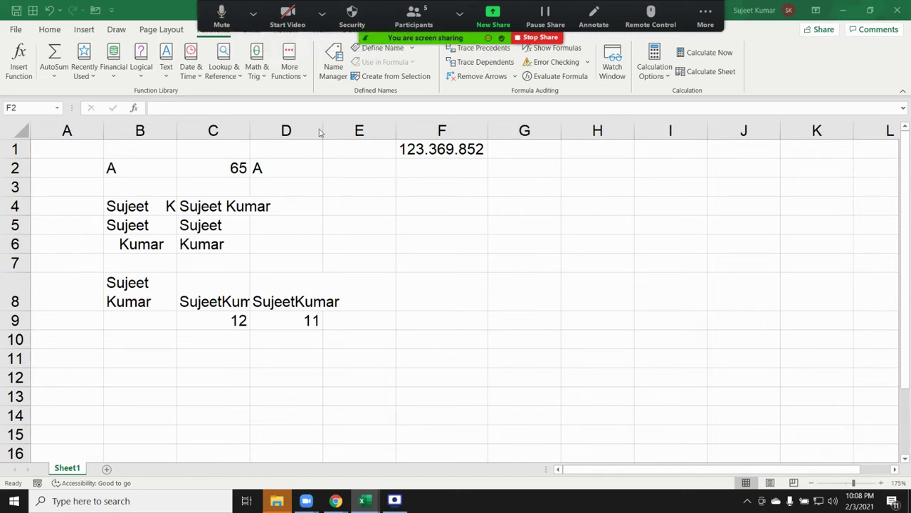
click(425, 152)
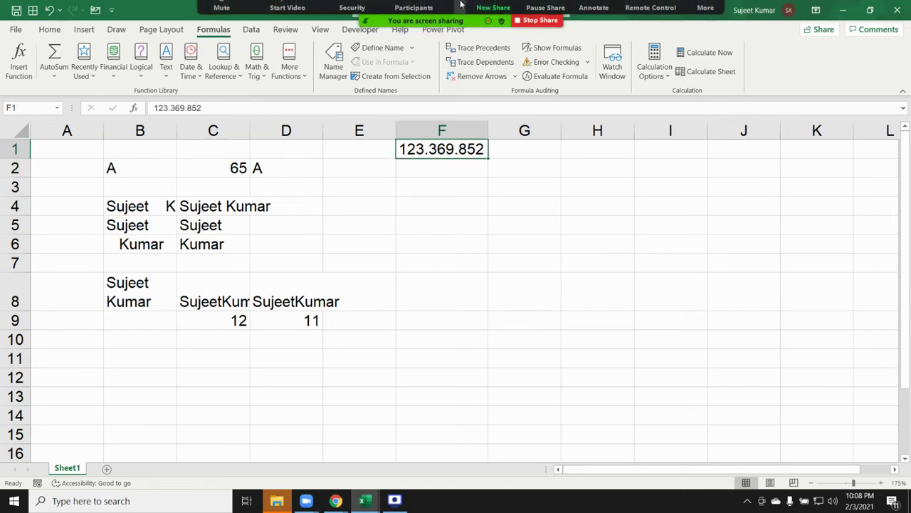
click(438, 173)
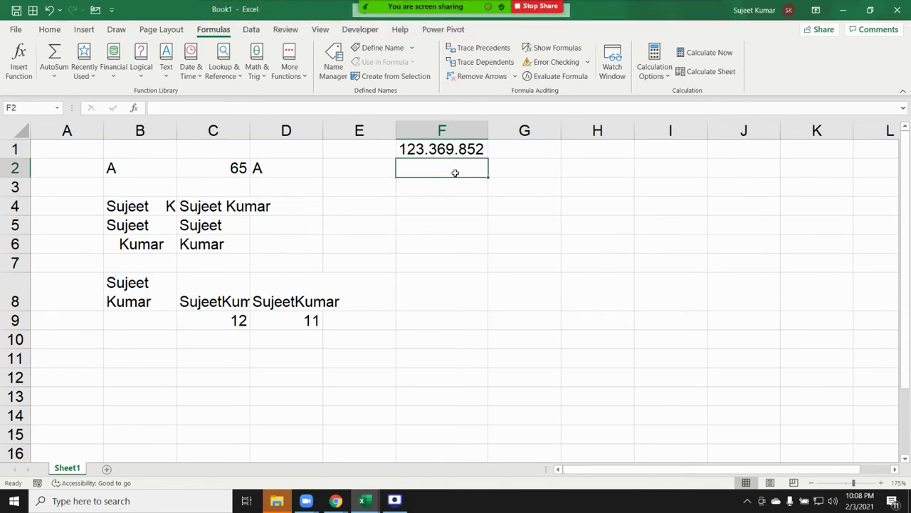
Enter =SUBSTITUTE(F1,".","-") in F2 to get 123-369-852
text(=sub)
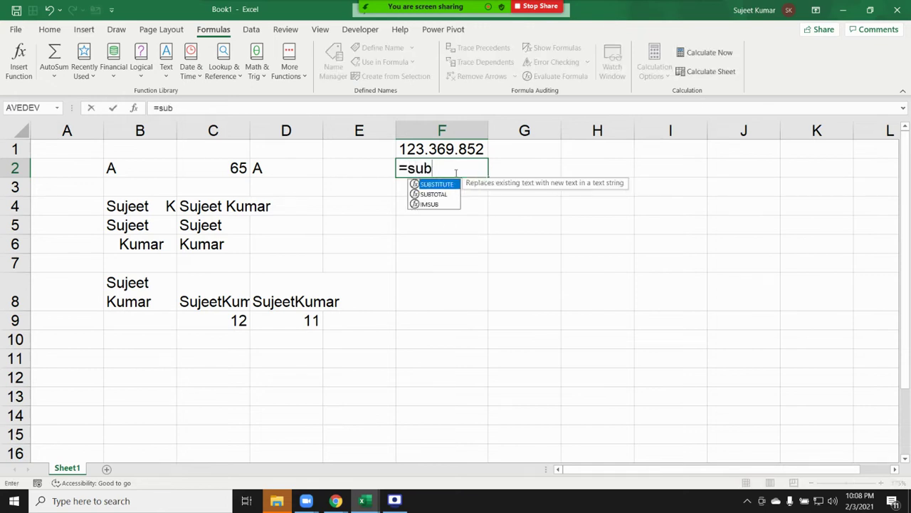
key(Tab)
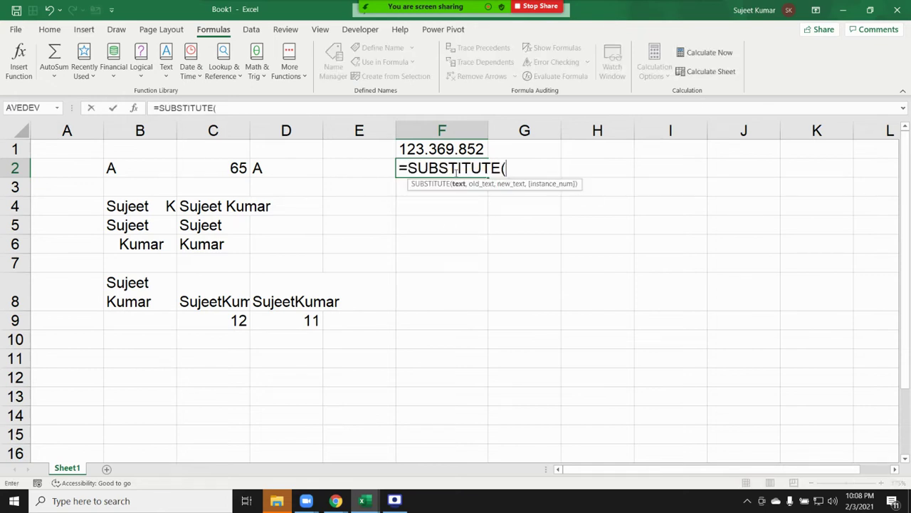
key(Up)
text(,")
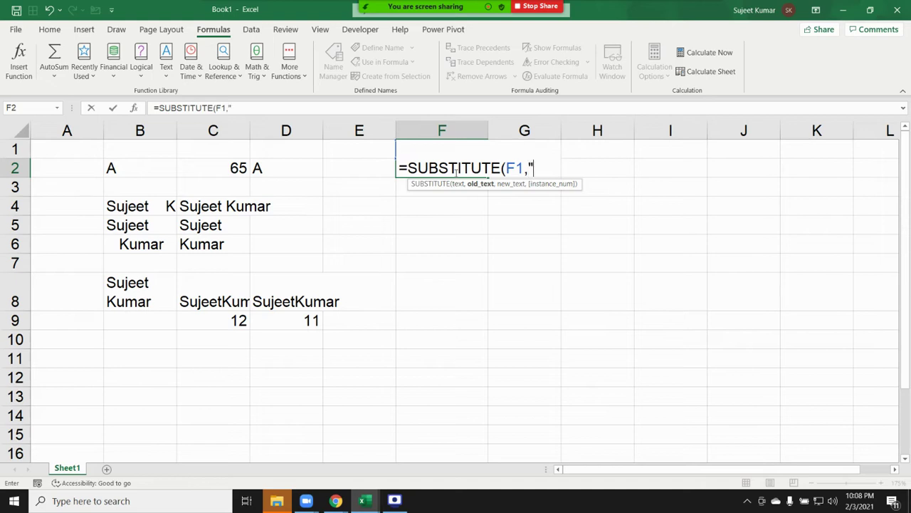
text(.",)
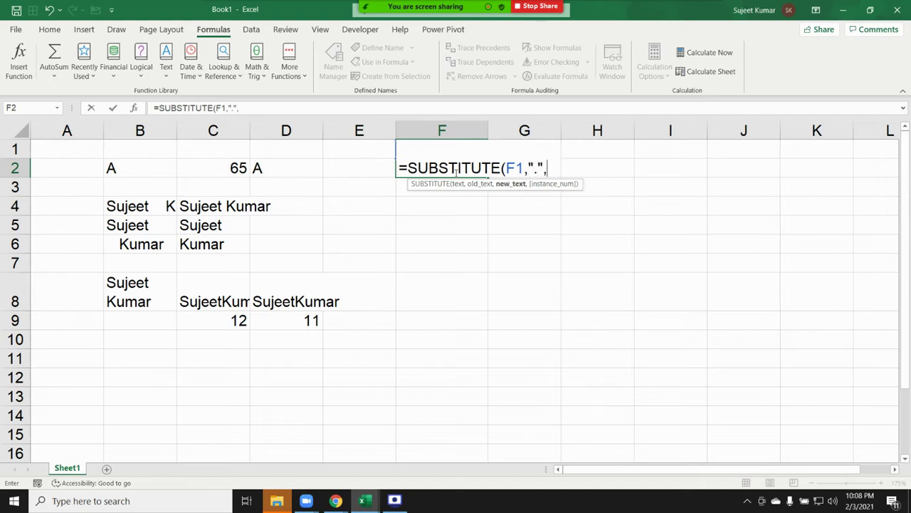
text(")
text(-")
text())
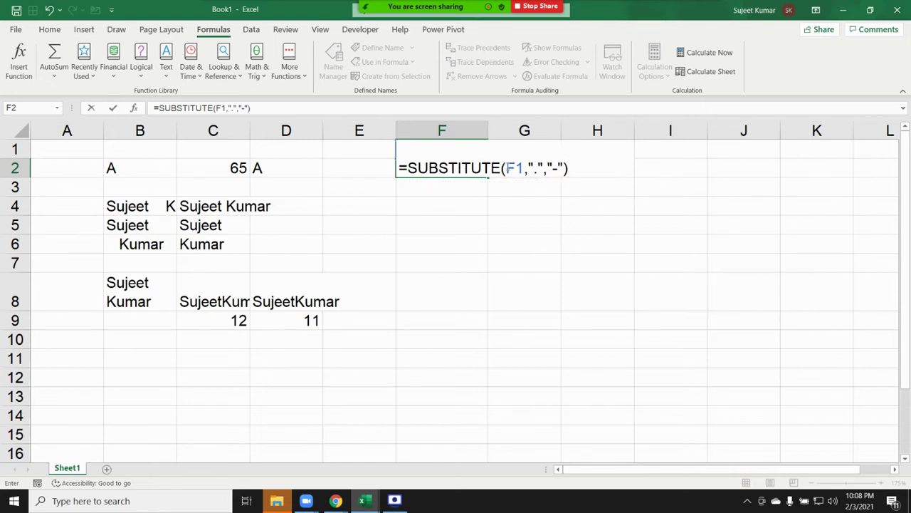
double_click(508, 167)
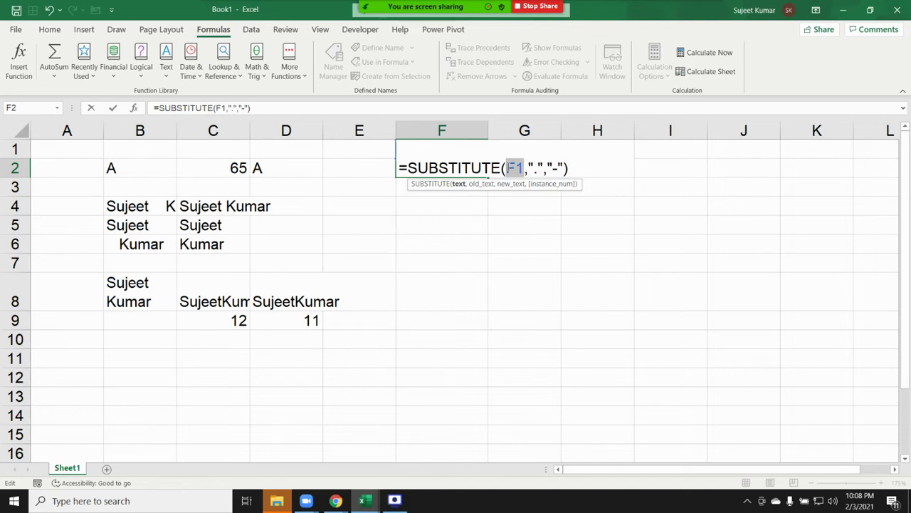
click(534, 168)
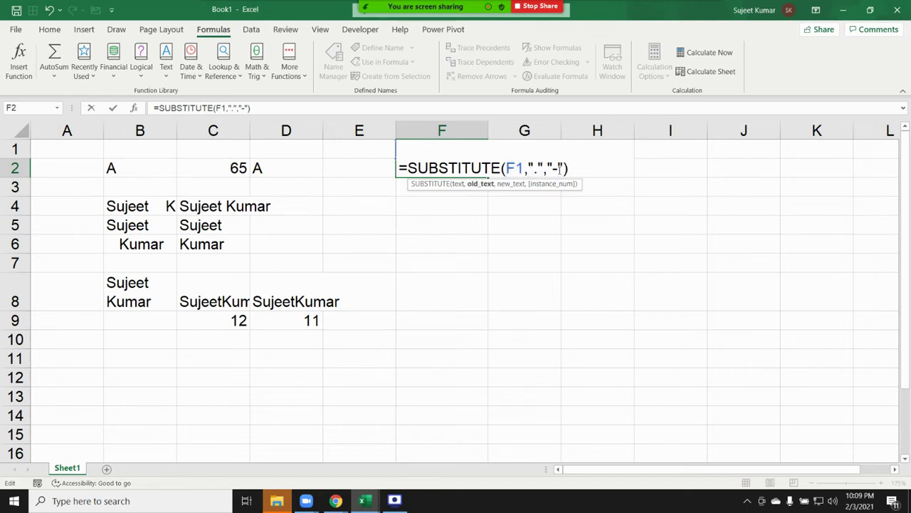
click(559, 167)
key(Return)
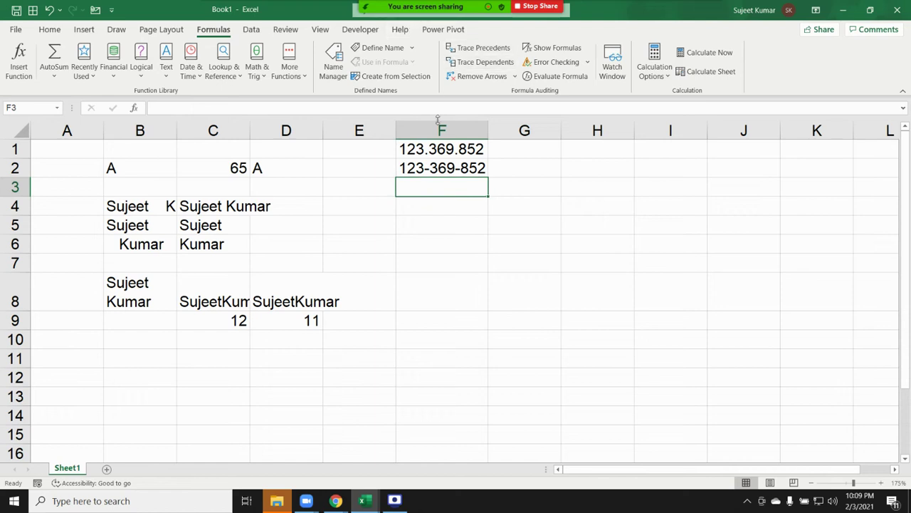
click(421, 168)
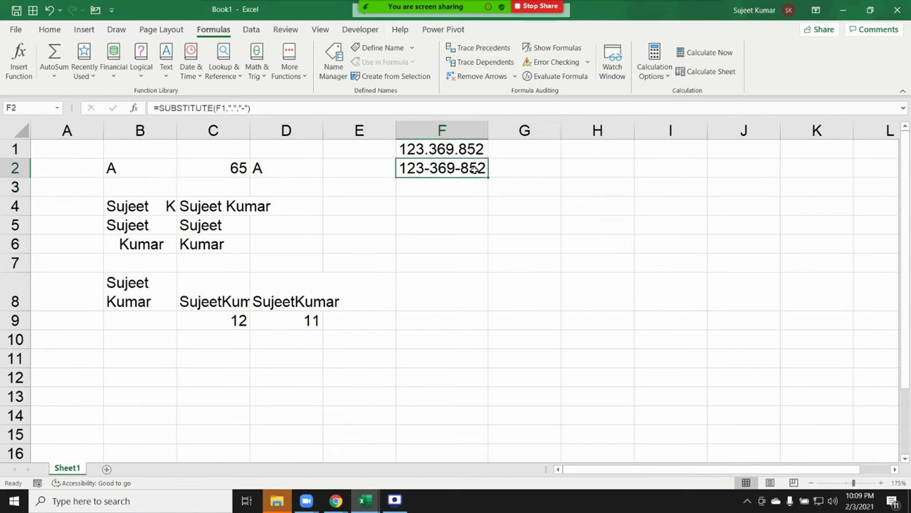
double_click(475, 168)
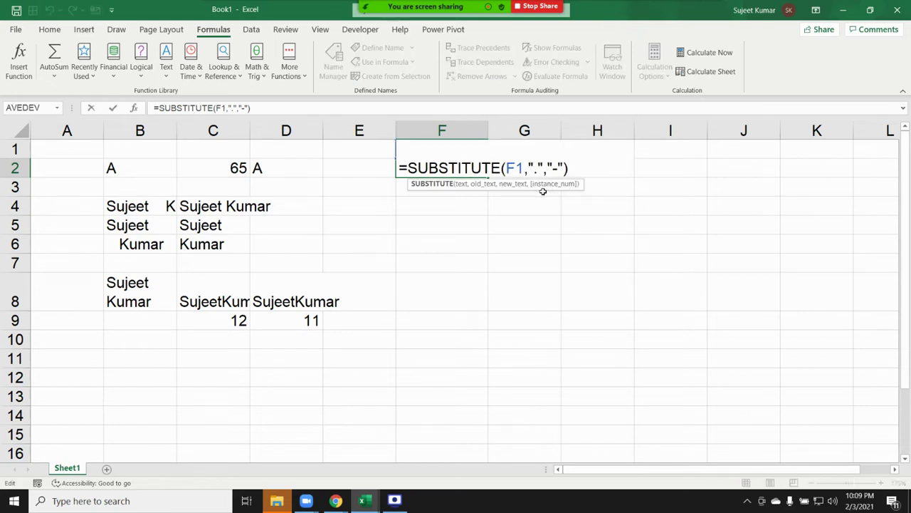
click(562, 169)
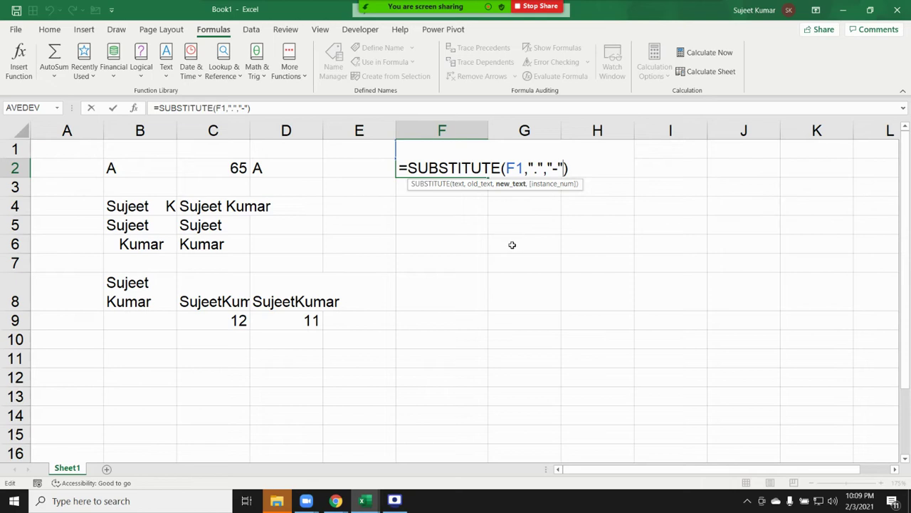
text(,)
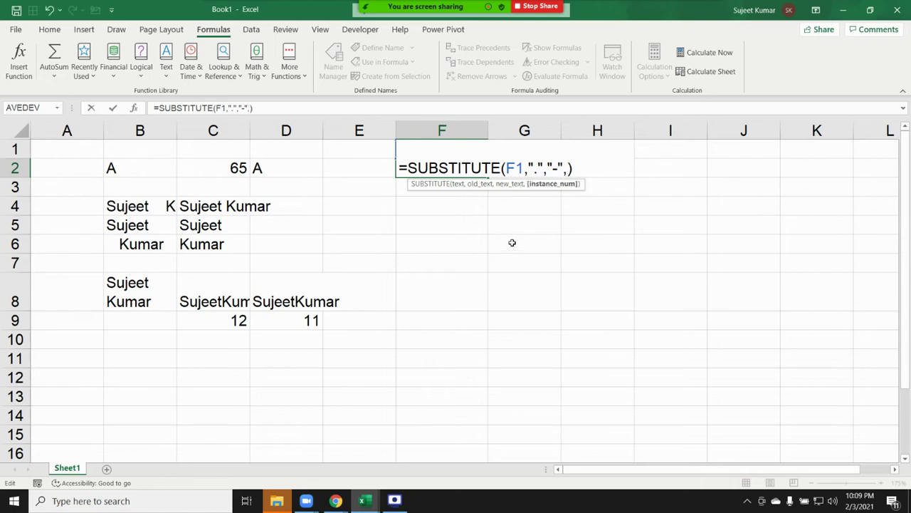
text(1)
key(Return)
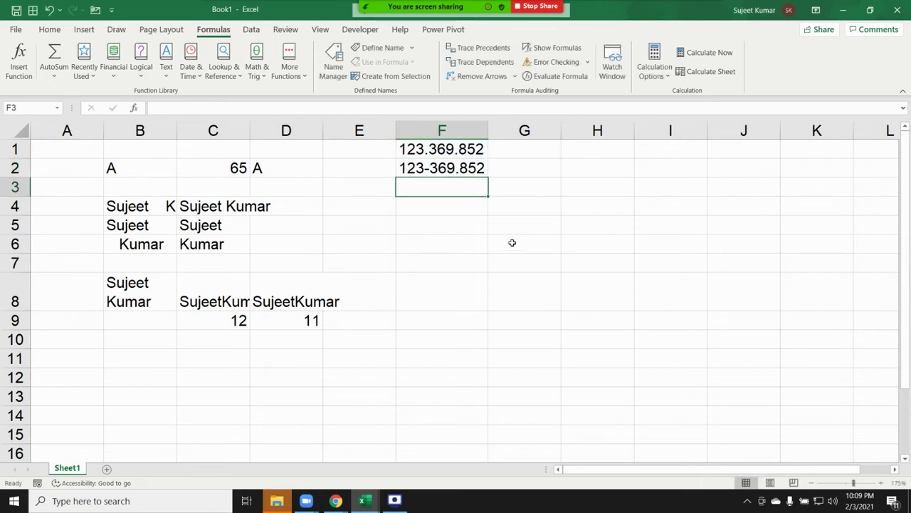
key(Up)
double_click(449, 173)
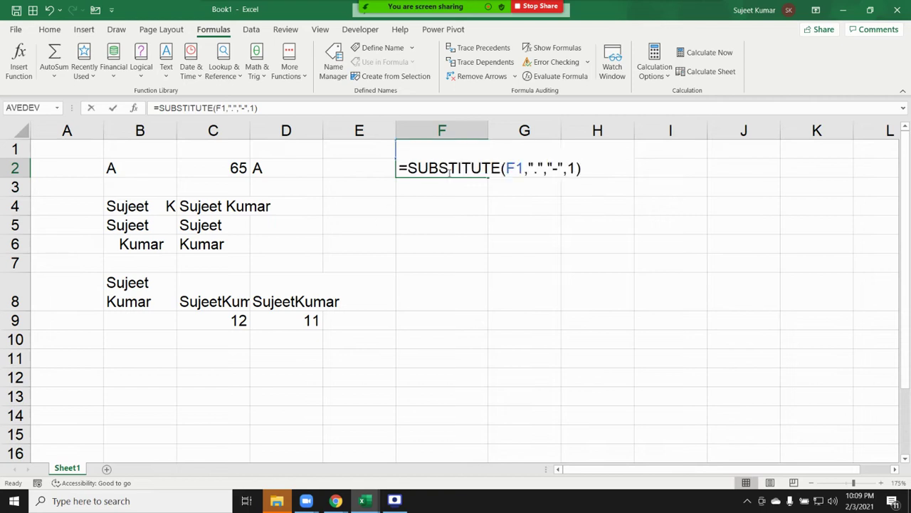
click(577, 168)
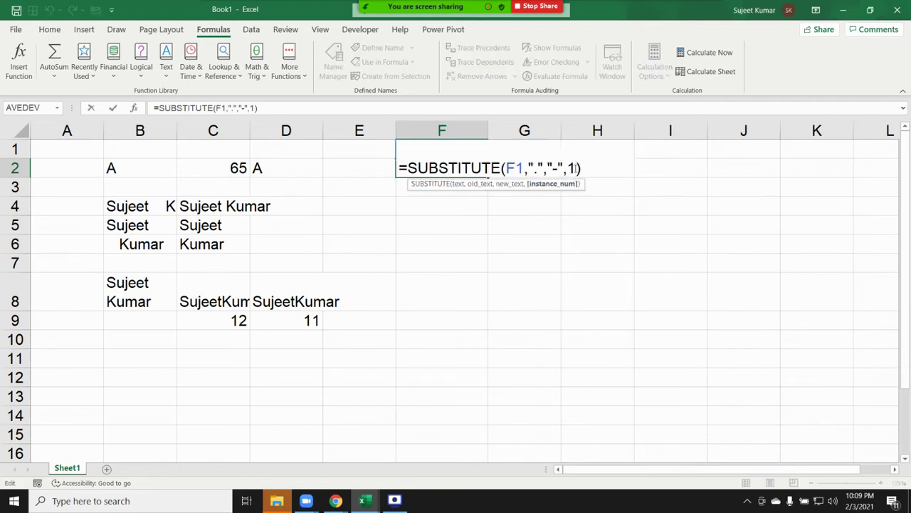
key(BackSpace)
text(2)
key(Return)
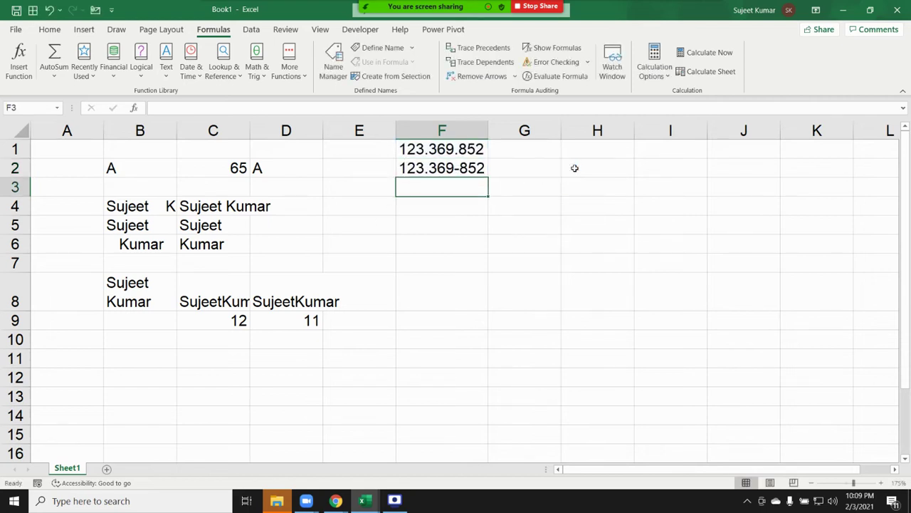
key(Up)
double_click(487, 168)
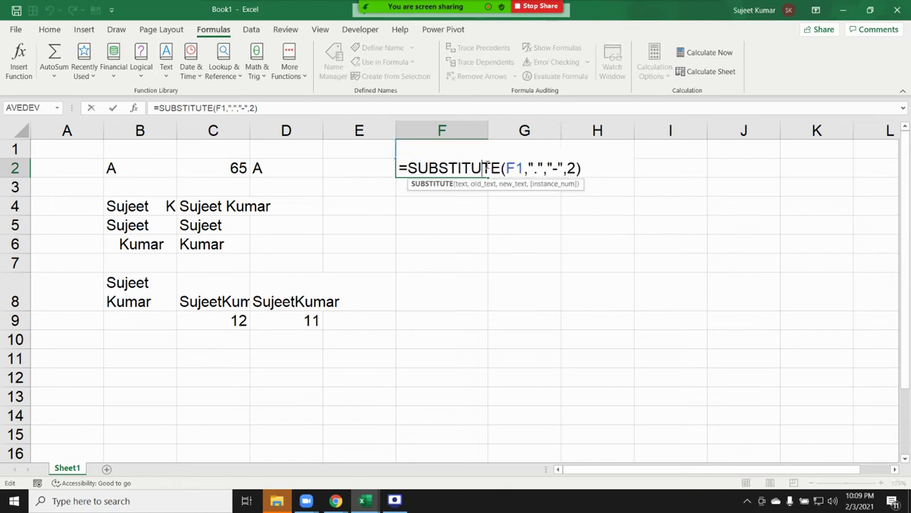
click(566, 168)
key(BackSpace)
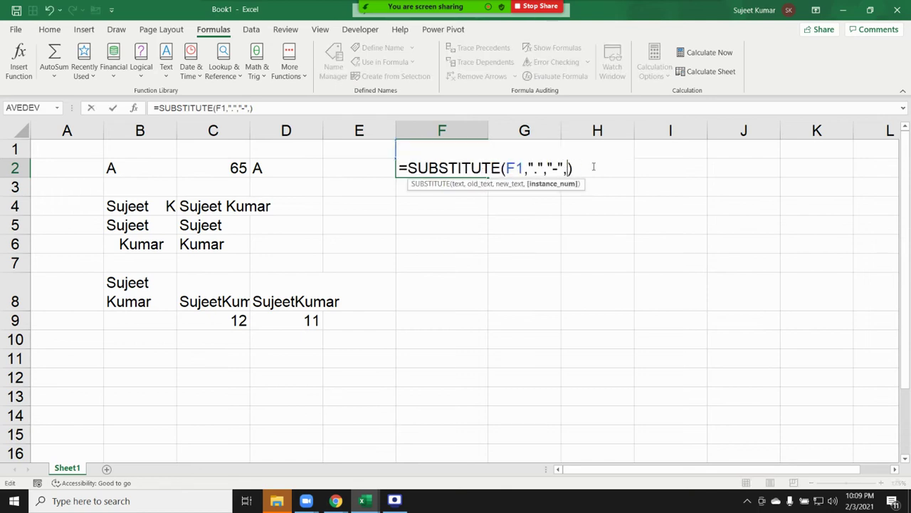
key(BackSpace)
key(Return)
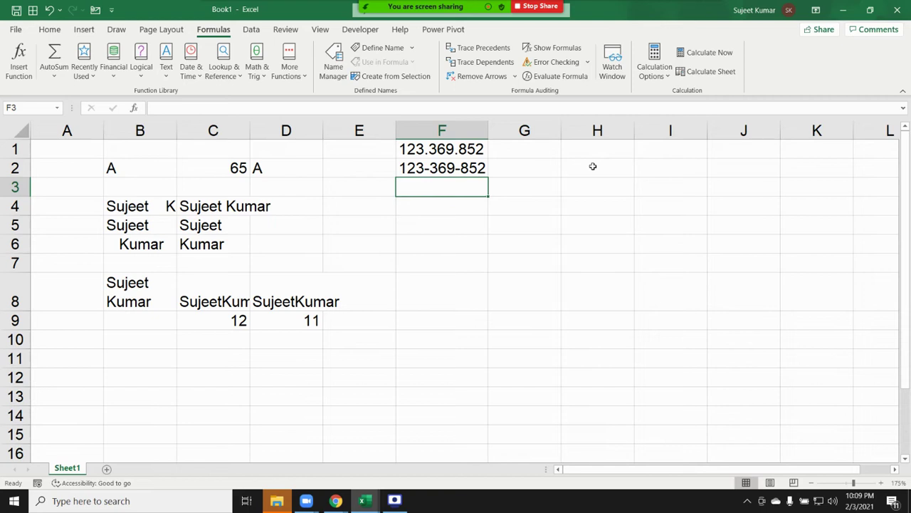
text(=rp)
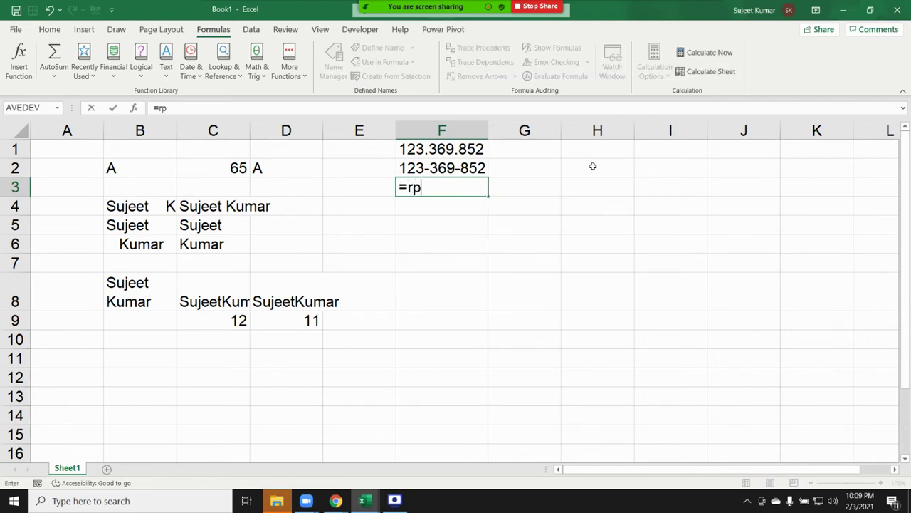
Enter =REPLACE(F2,4,1,"/") in F3 to show 123/369-852, then reselect F3
key(BackSpace)
text(e)
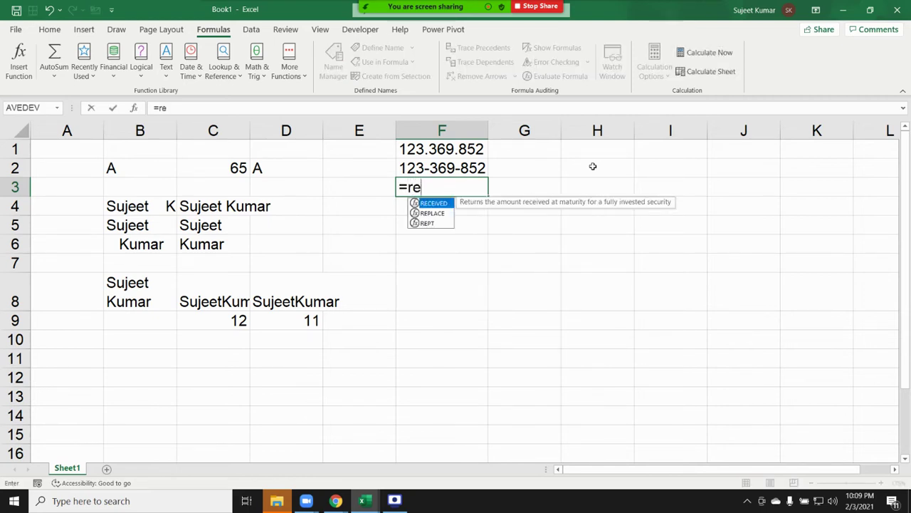
key(Tab)
key(BackSpace)
key(BackSpace)
key(BackSpace)
key(BackSpace)
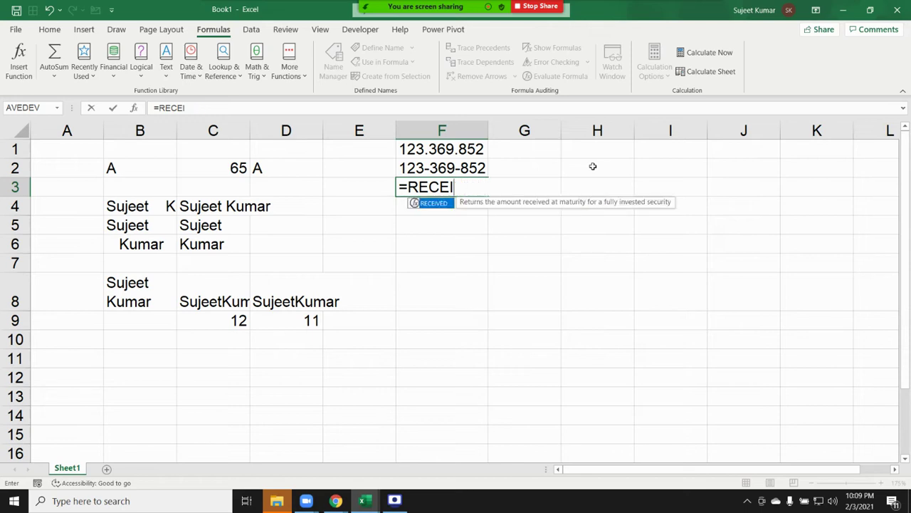
key(BackSpace)
key(BackSpace)
key(BackSpace)
key(Down)
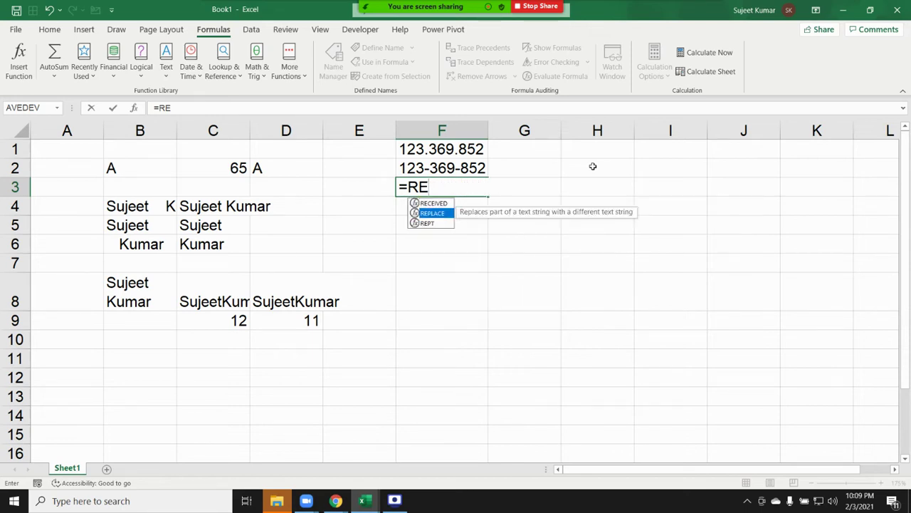
key(Tab)
key(Up)
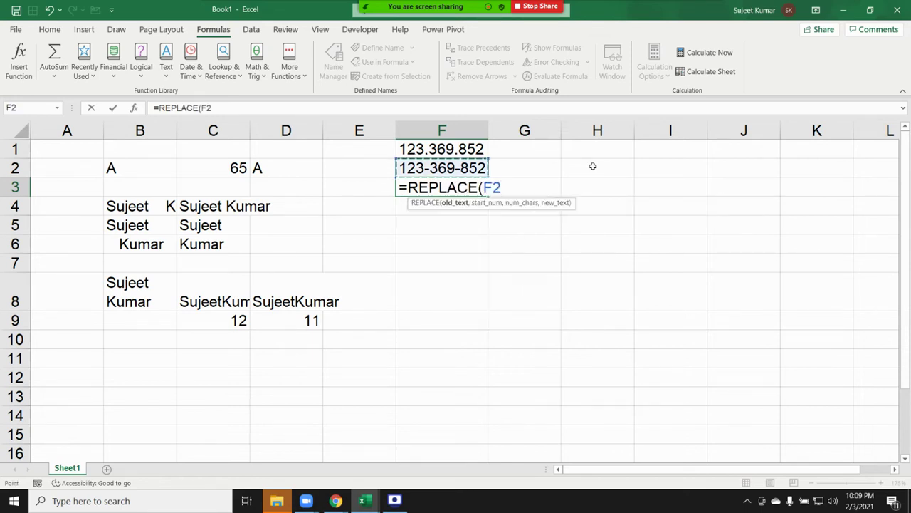
text(,)
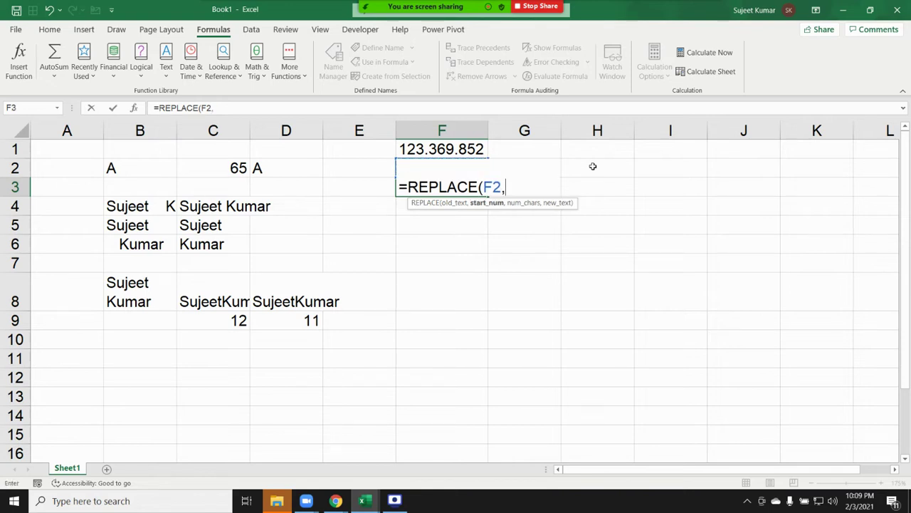
text(4,)
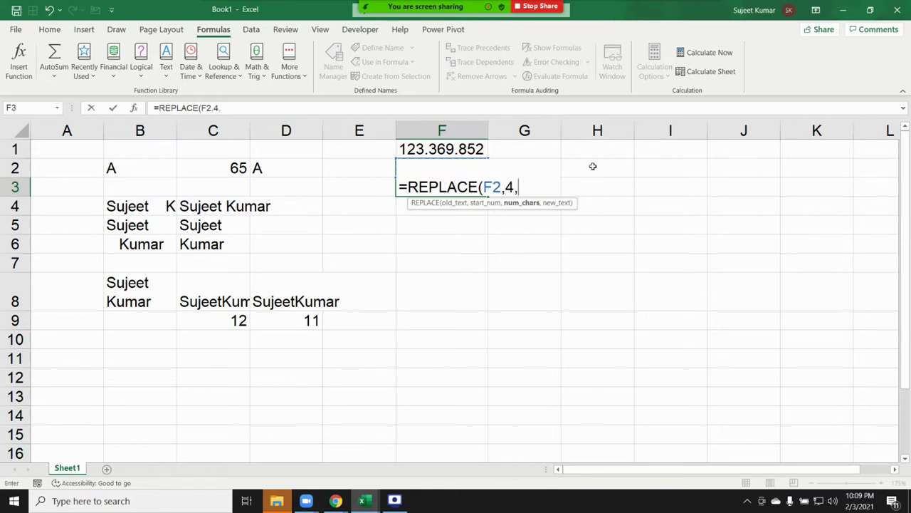
text(1,")
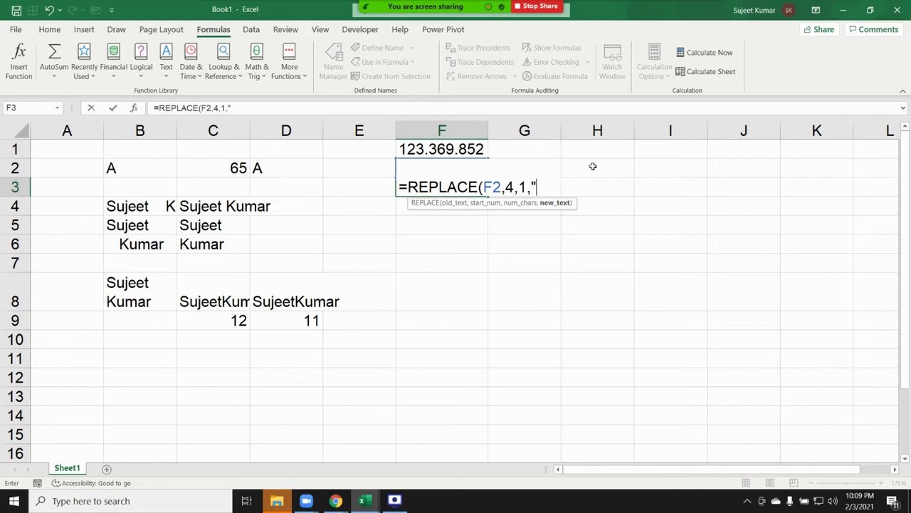
text(/)
text("))
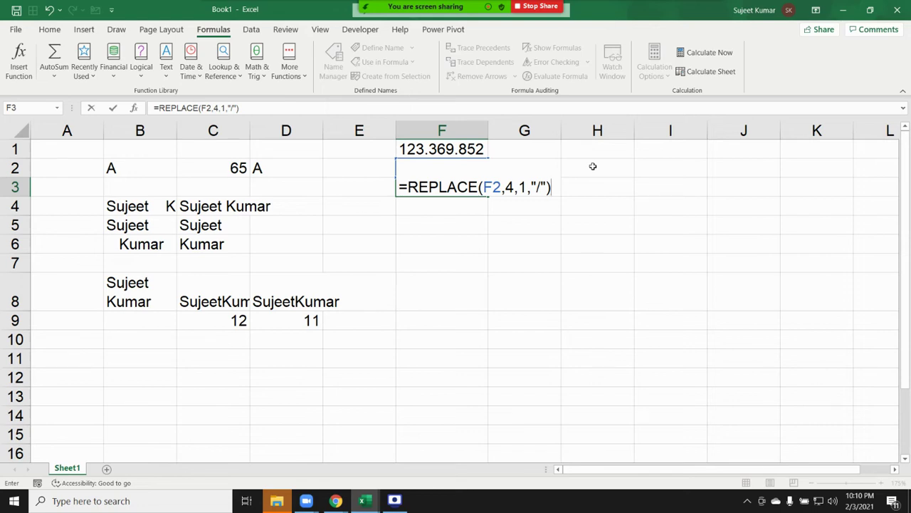
key(Return)
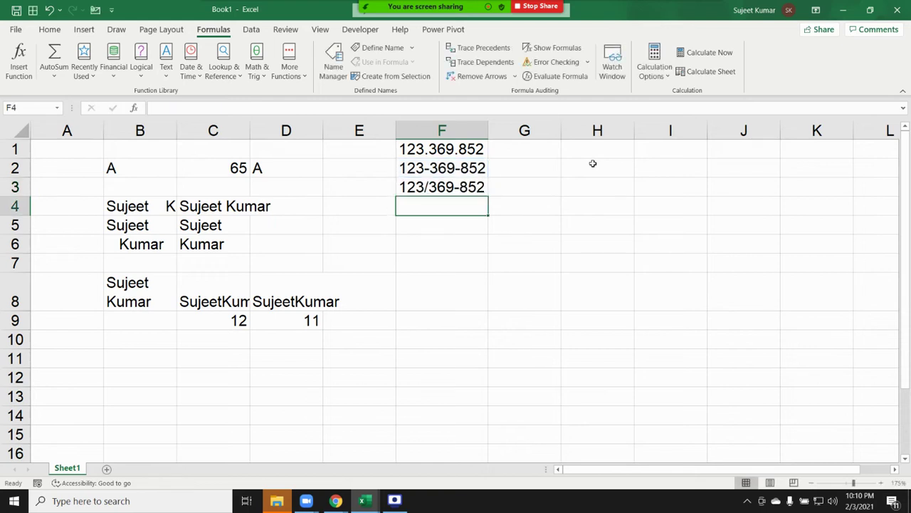
key(Up)
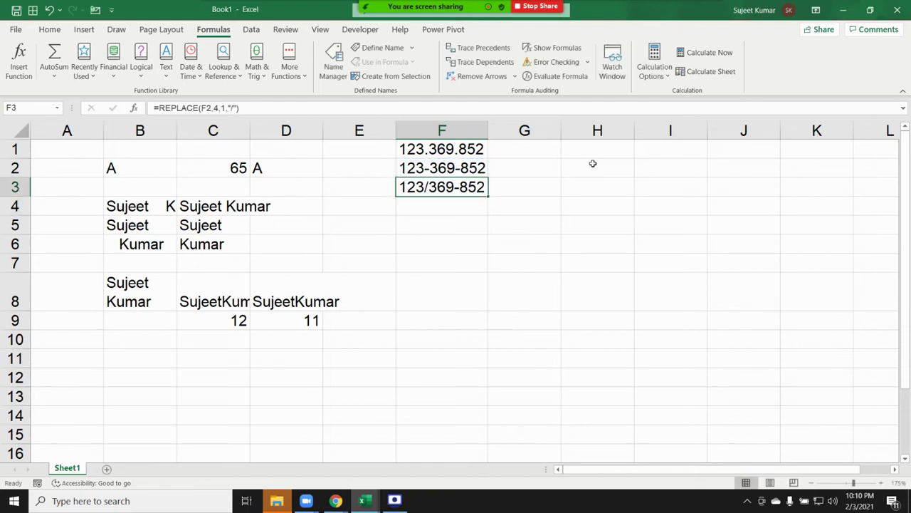
click(120, 296)
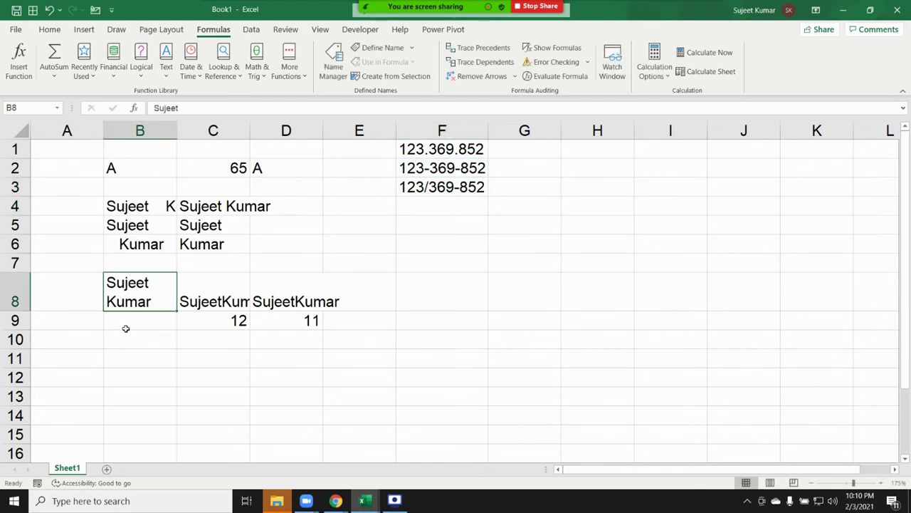
click(121, 339)
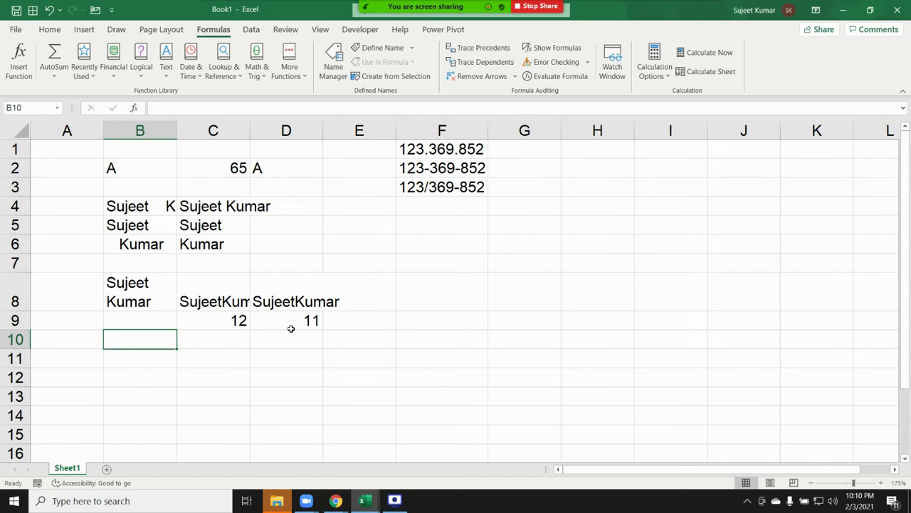
text(=)
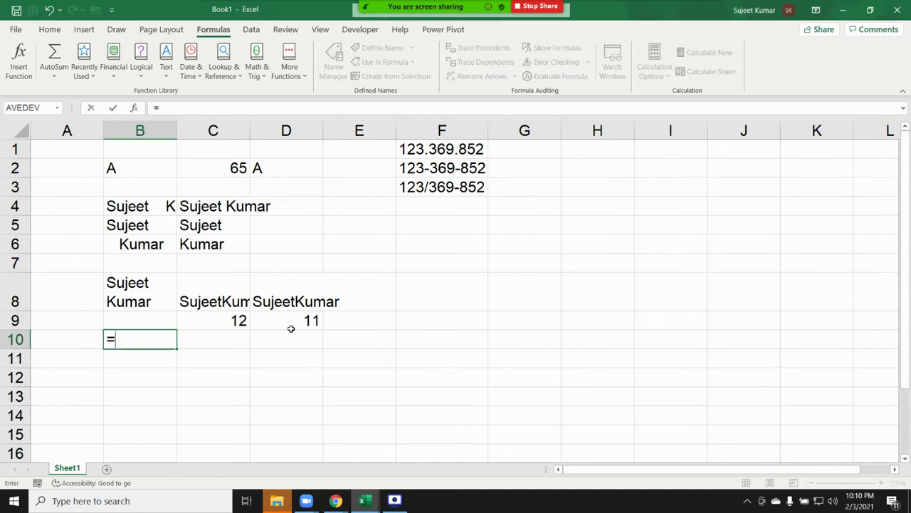
text(su)
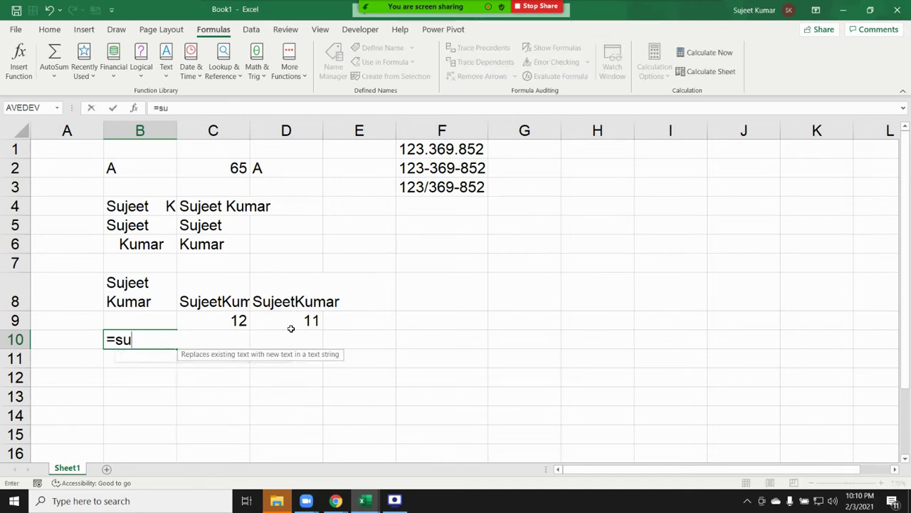
key(Tab)
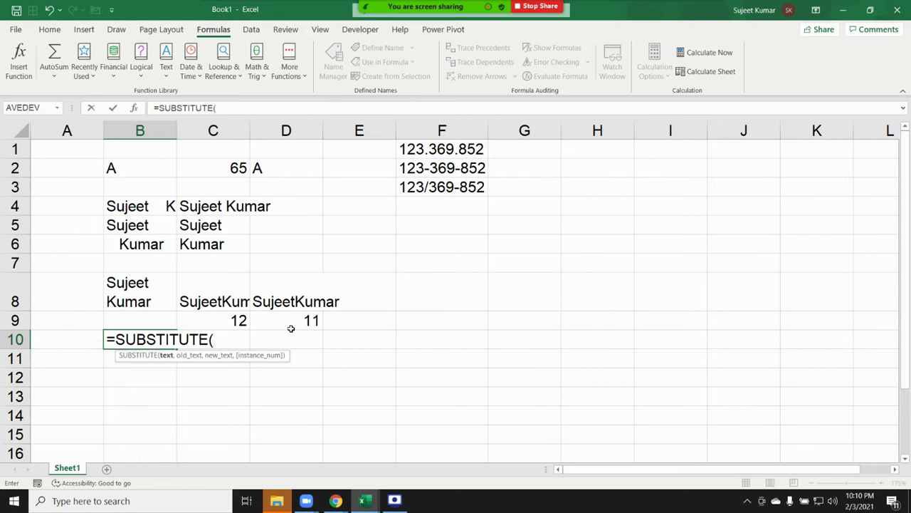
key(Up)
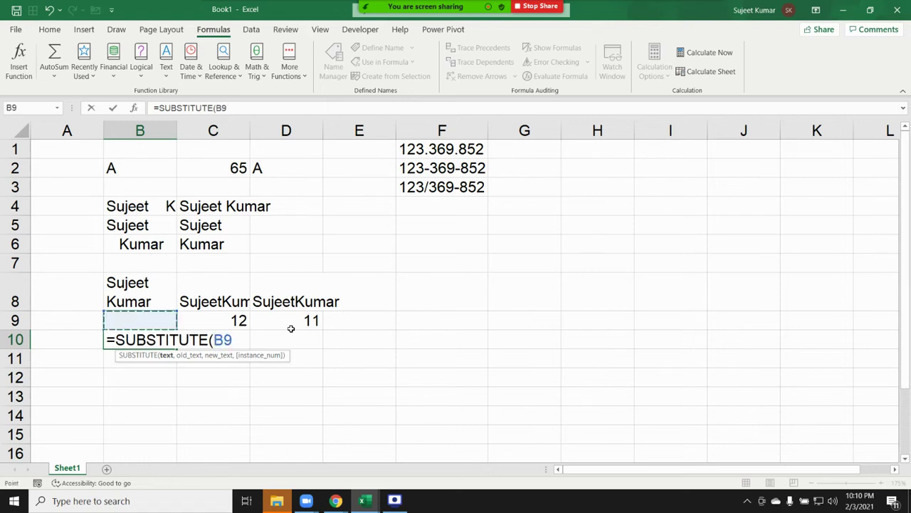
key(Up)
text(,)
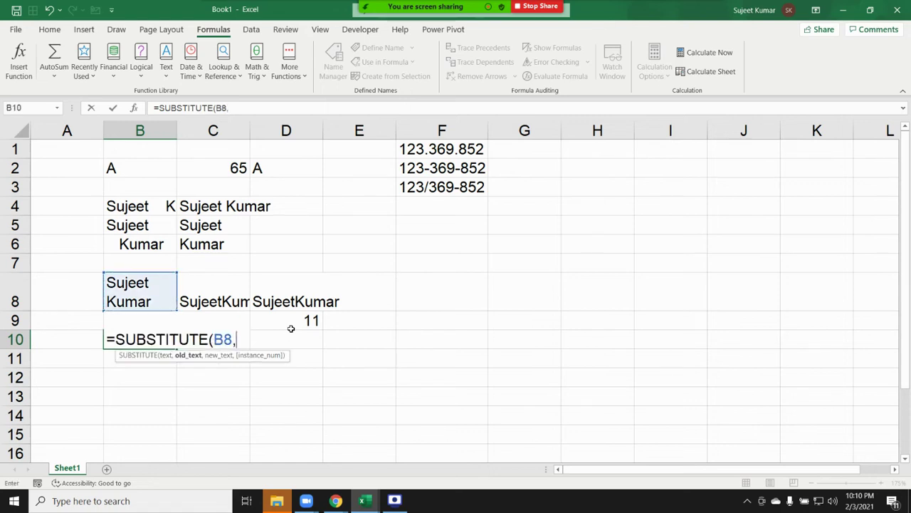
text(")
key(alt+Return)
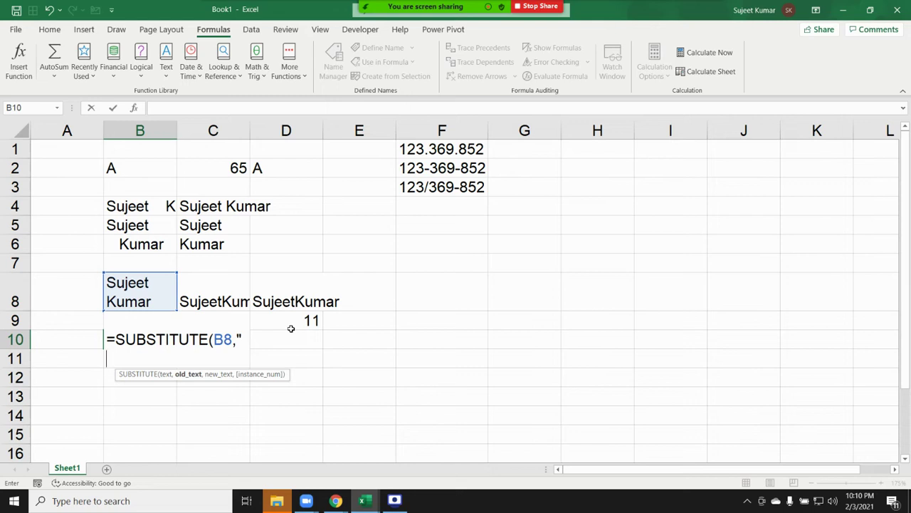
key(Escape)
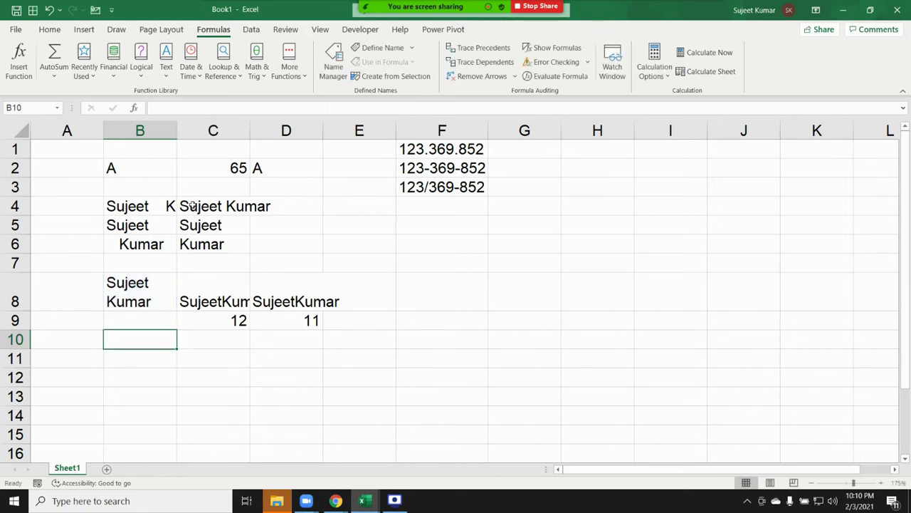
drag(144, 171, 301, 166)
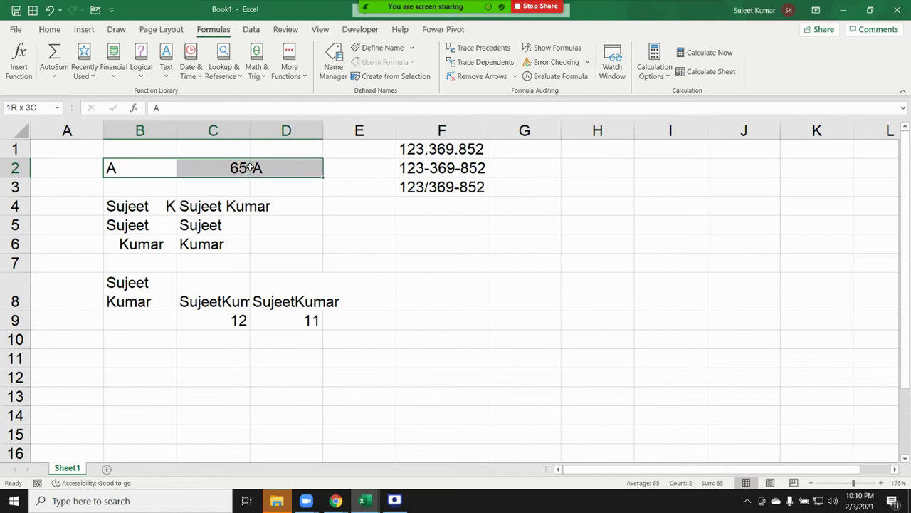
double_click(55, 354)
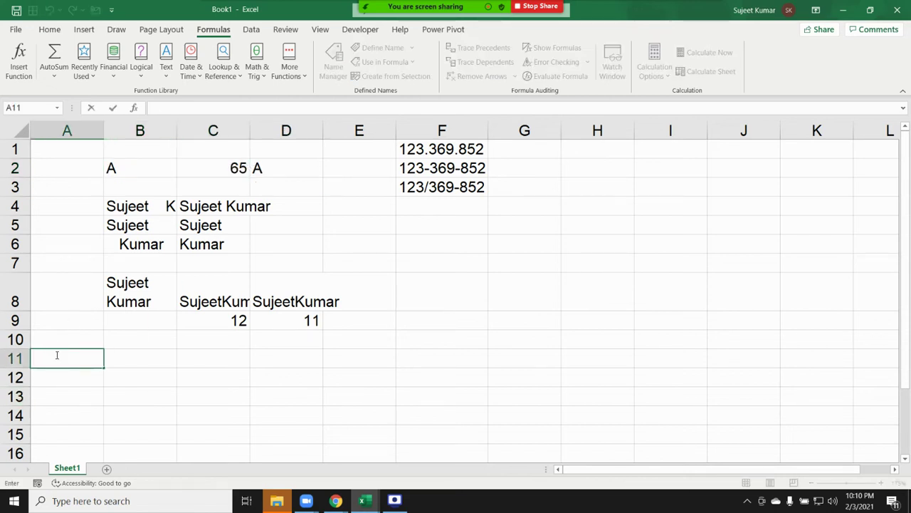
key(alt+Return)
key(Return)
key(Up)
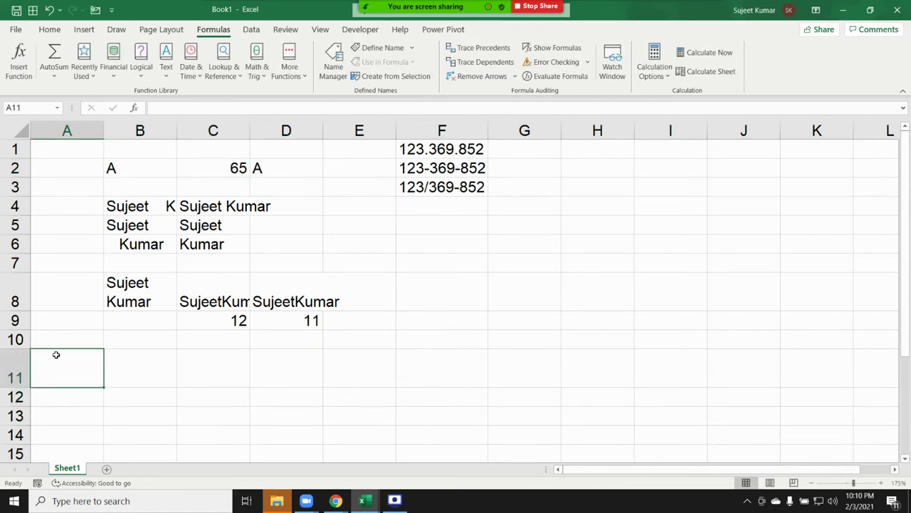
key(Right)
text(=)
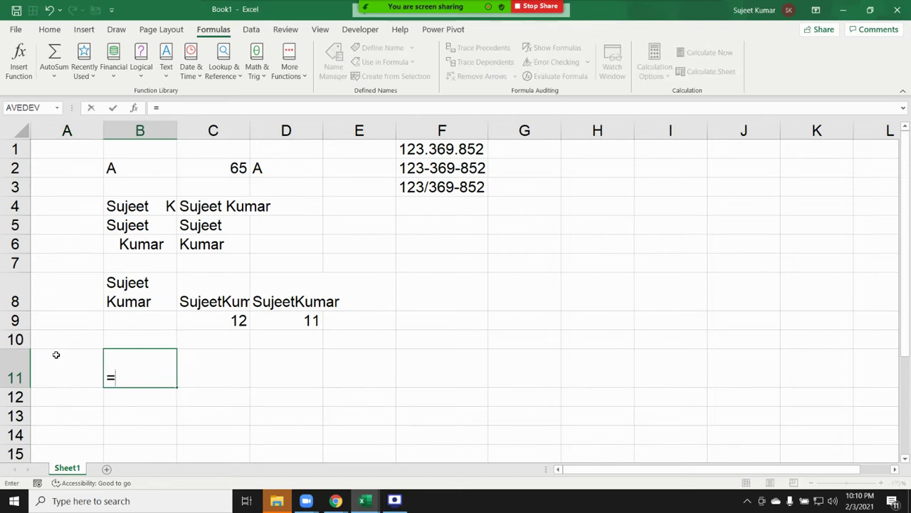
text(cod)
key(Tab)
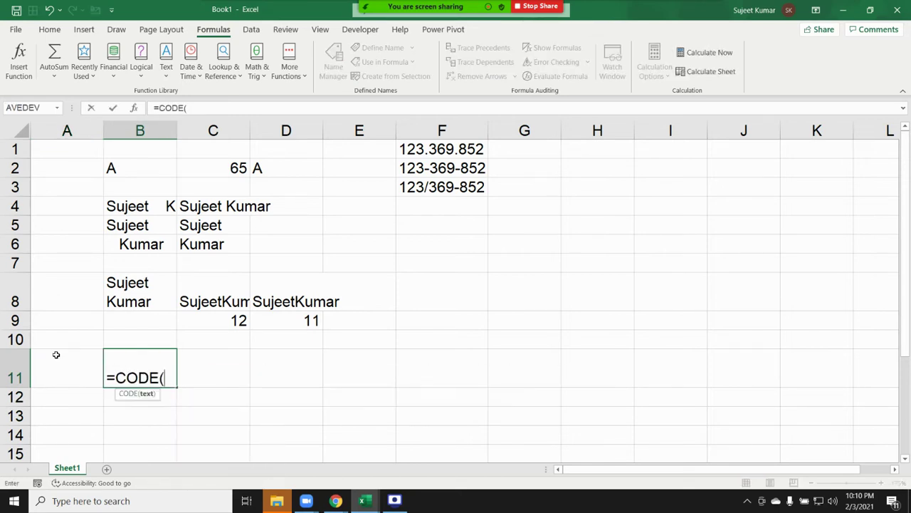
click(55, 354)
key(Return)
key(Up)
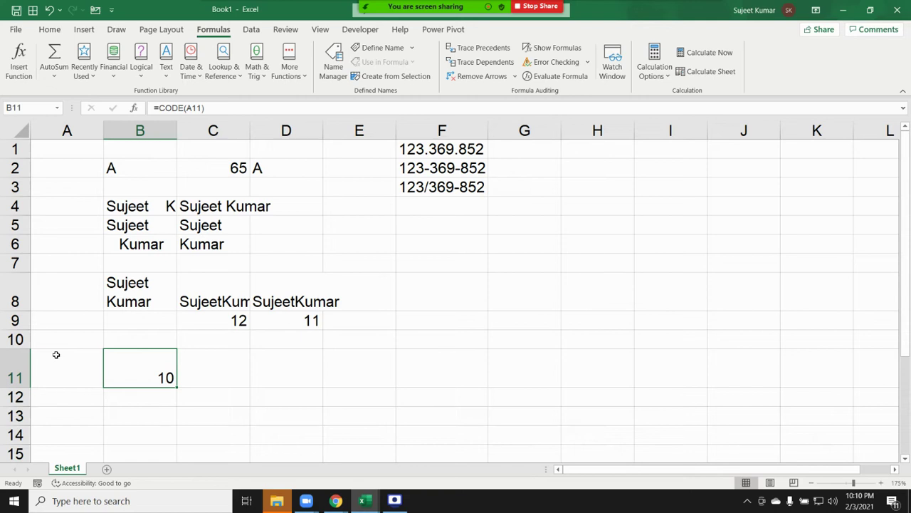
key(Right)
text(=)
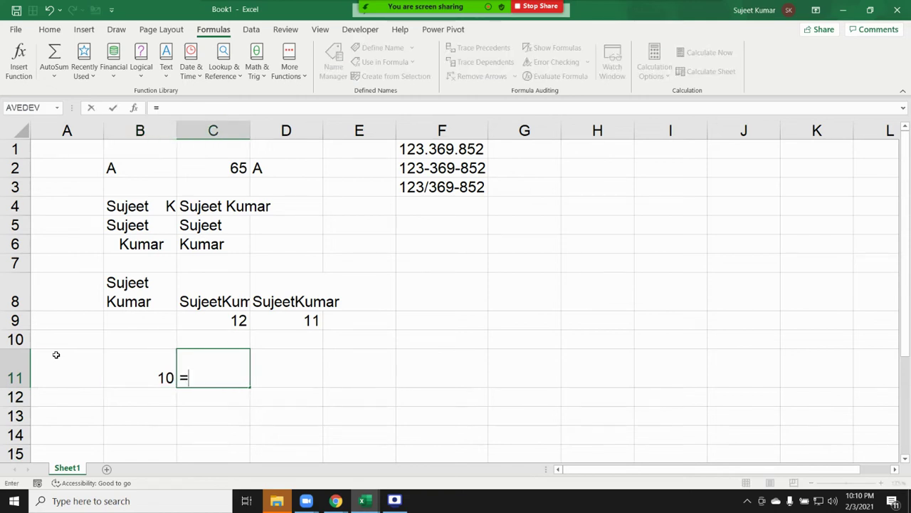
text(ch)
key(Tab)
text(0)
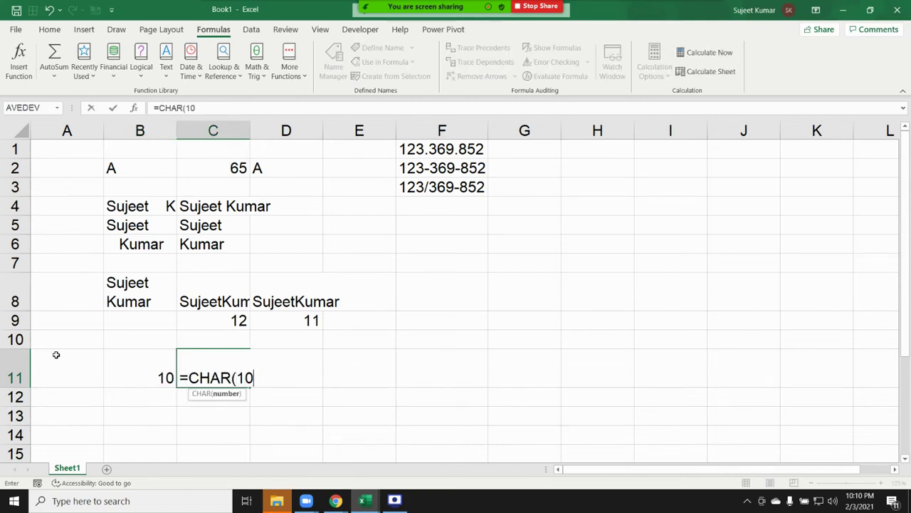
key(Return)
key(Up)
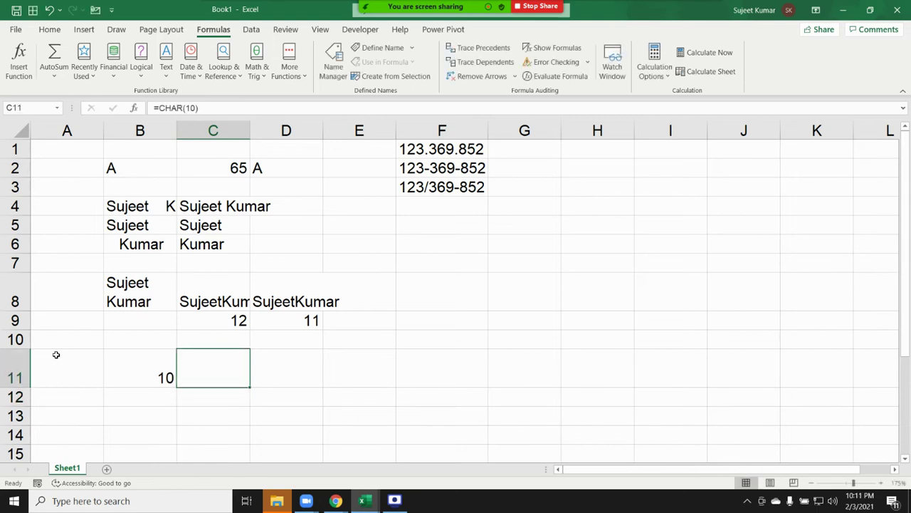
key(Right)
text(=)
key(Left)
key(Left)
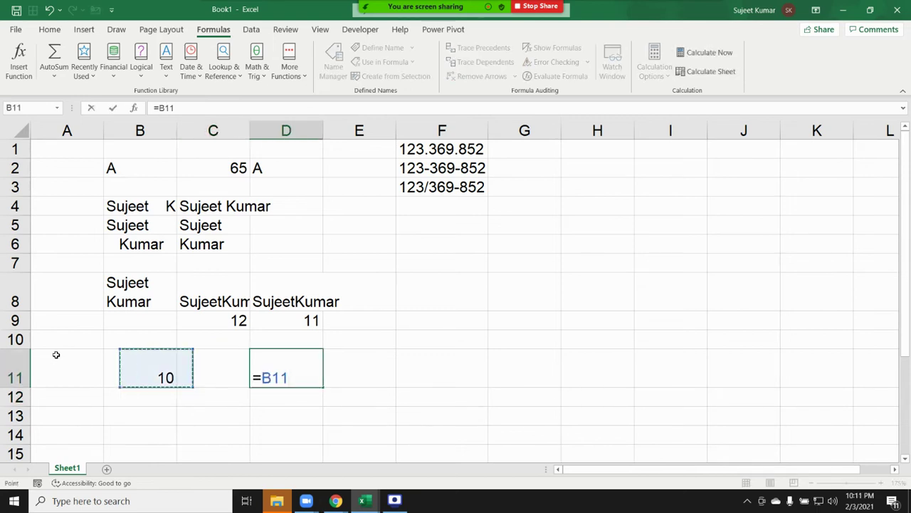
key(Left)
text(=)
key(Left)
key(Return)
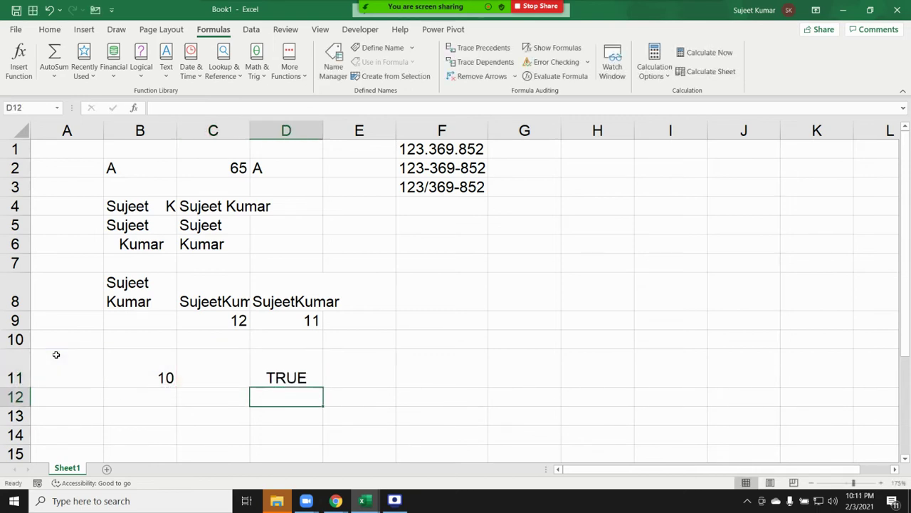
key(Up)
key(shift+Left)
key(shift+Left)
key(shift+Left)
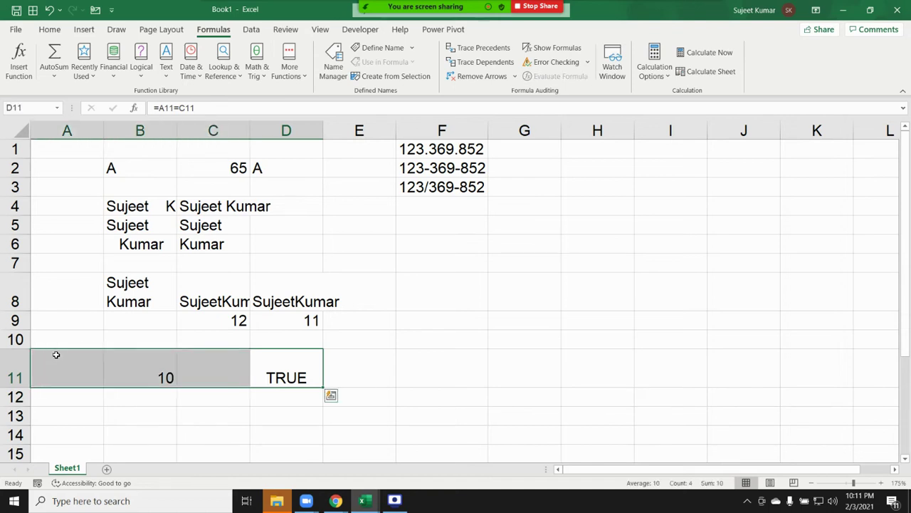
key(Delete)
key(Up)
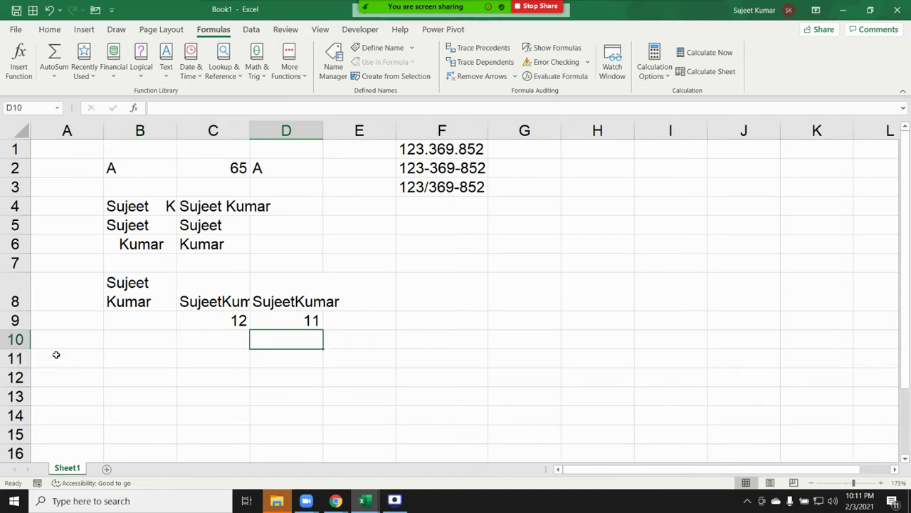
key(Left)
key(Left)
Enter =SUBSTITUTE(B8,CHAR(10)," ") in B10, then reopen B10 for editing
text(=)
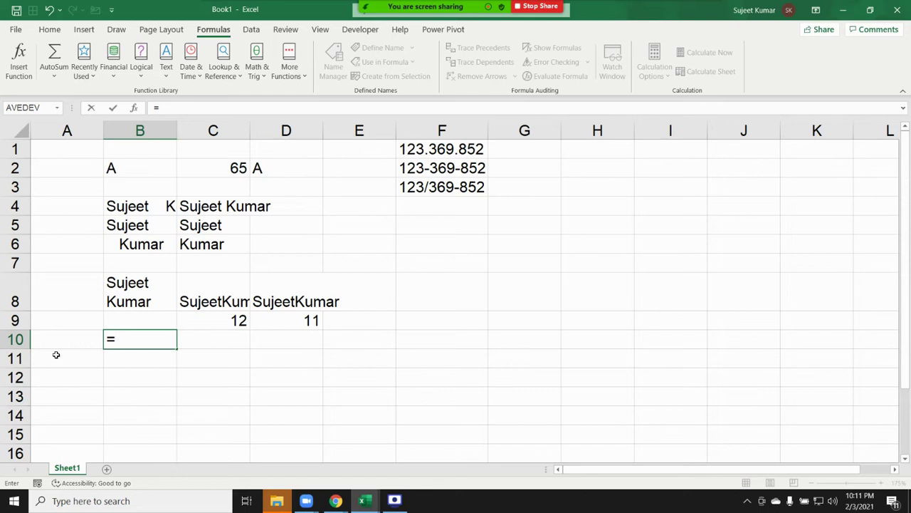
text(su)
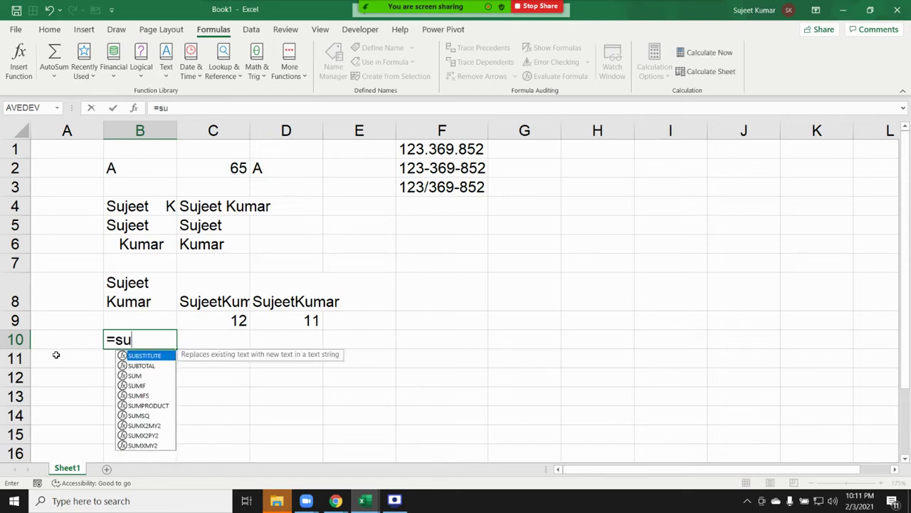
text(b)
key(Tab)
key(Up)
key(Up)
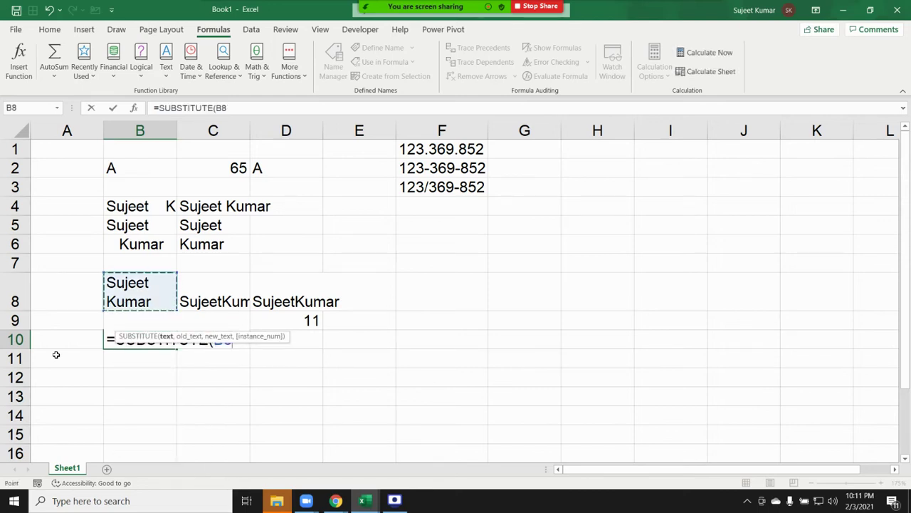
text(,)
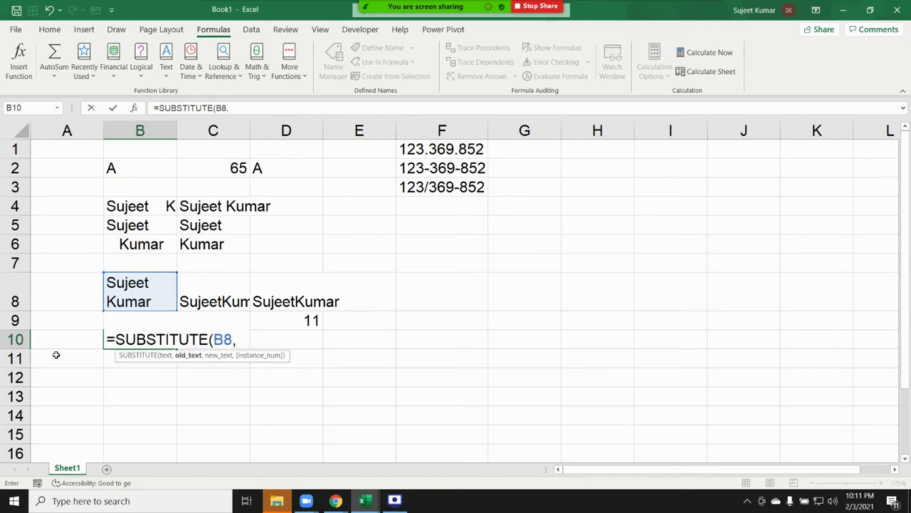
text(ch)
key(Tab)
text(10)
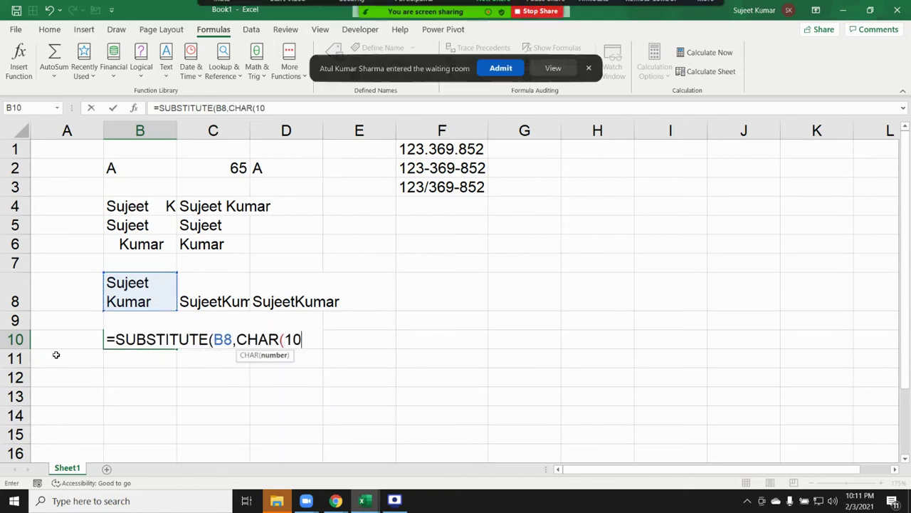
text()," )
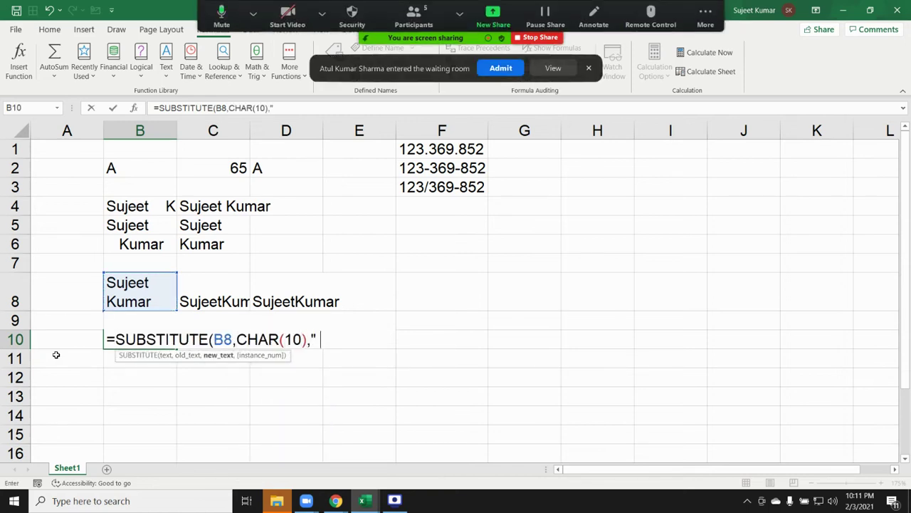
text())
key(Return)
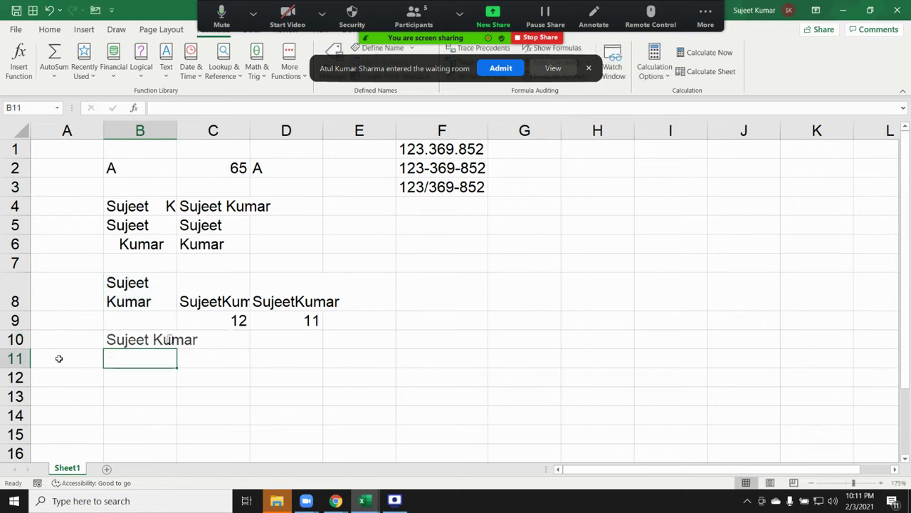
click(496, 69)
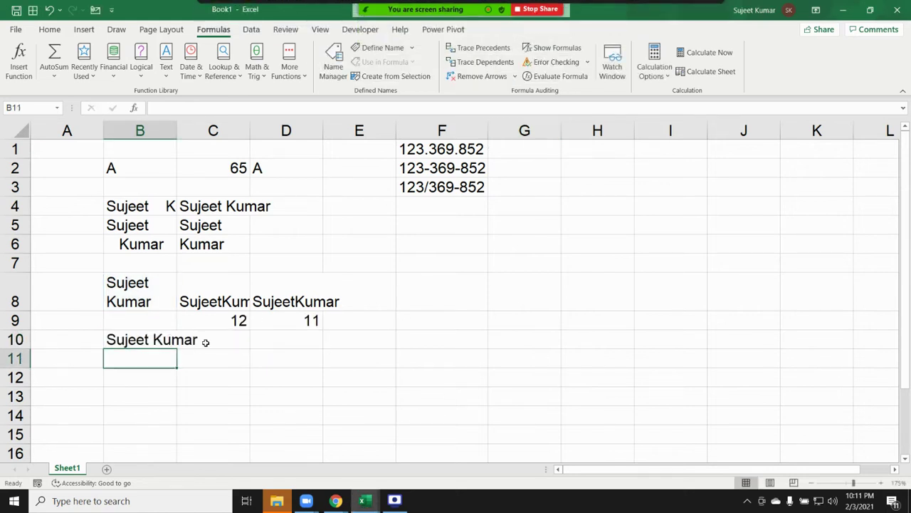
double_click(155, 342)
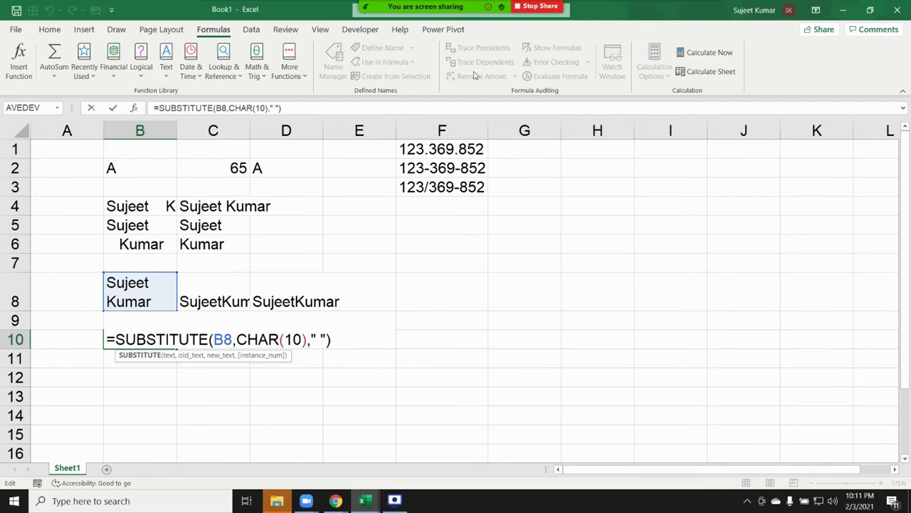
click(414, 10)
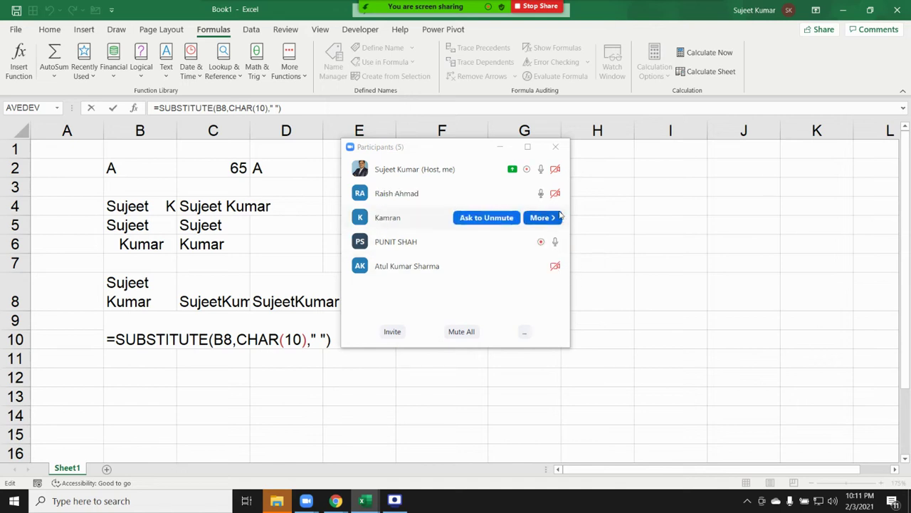
click(555, 147)
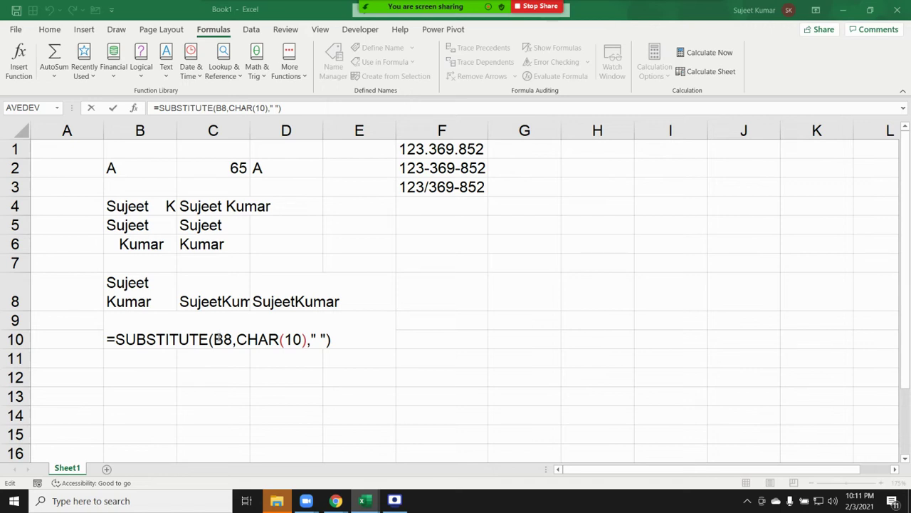
Commit B10's formula and review C2's =CODE(B2) without changing it
key(ctrl+Return)
click(233, 165)
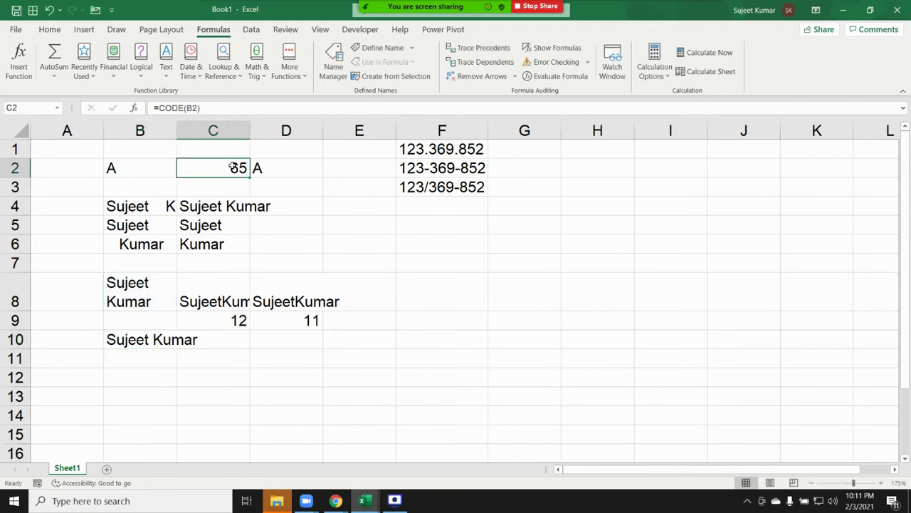
key(F2)
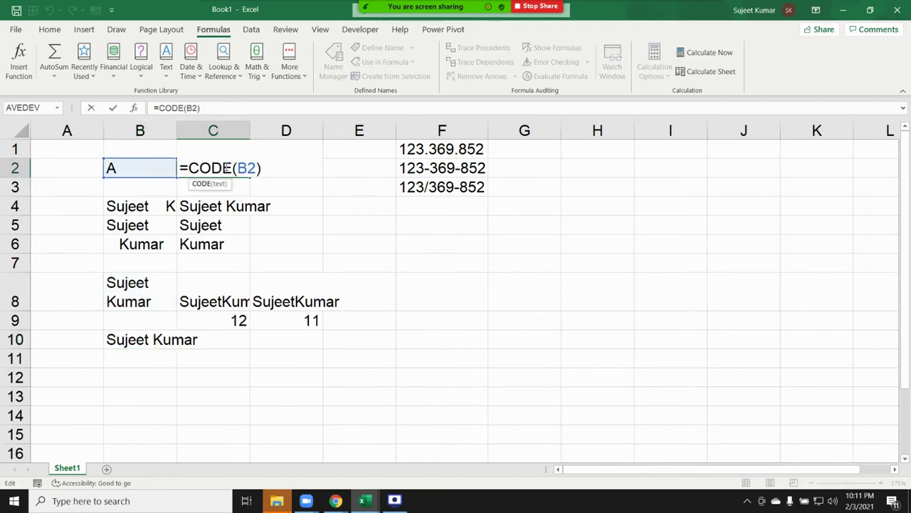
key(ctrl+Return)
Review D2's =CHAR(C2) formula unchanged, then select B8
click(293, 168)
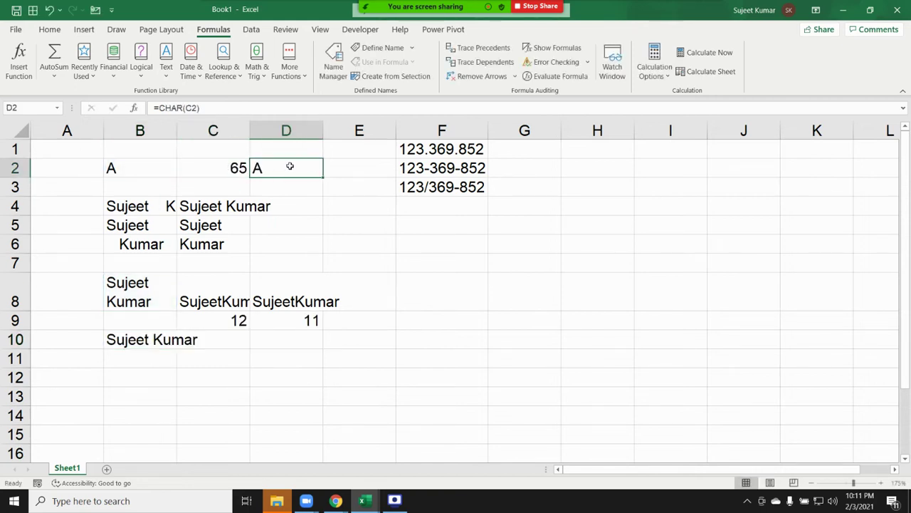
key(F2)
double_click(313, 167)
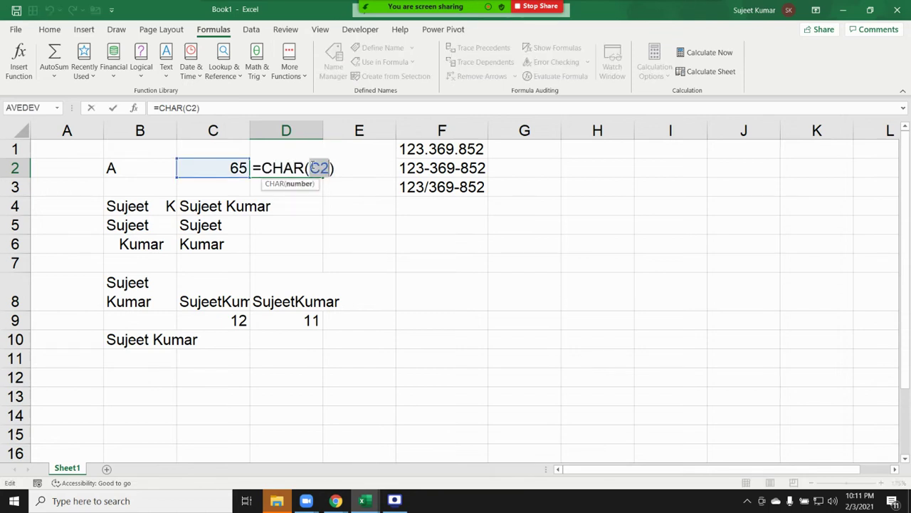
key(Return)
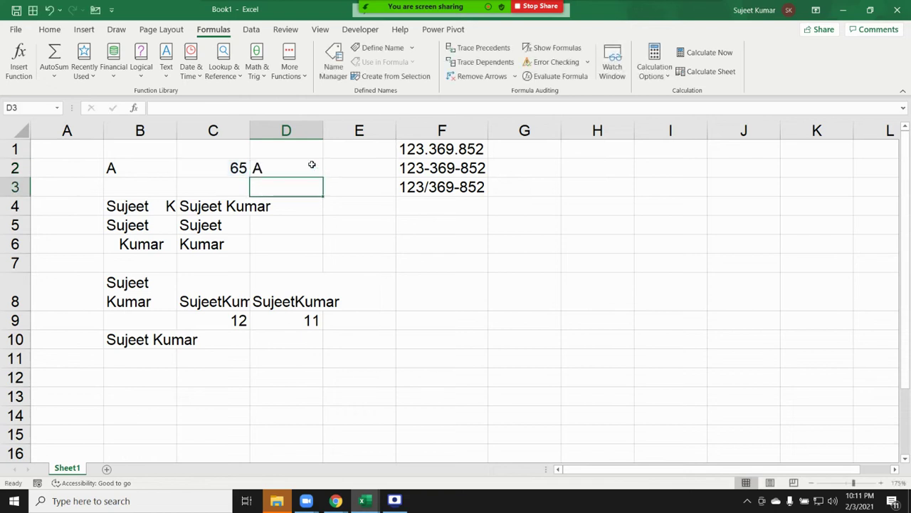
click(123, 284)
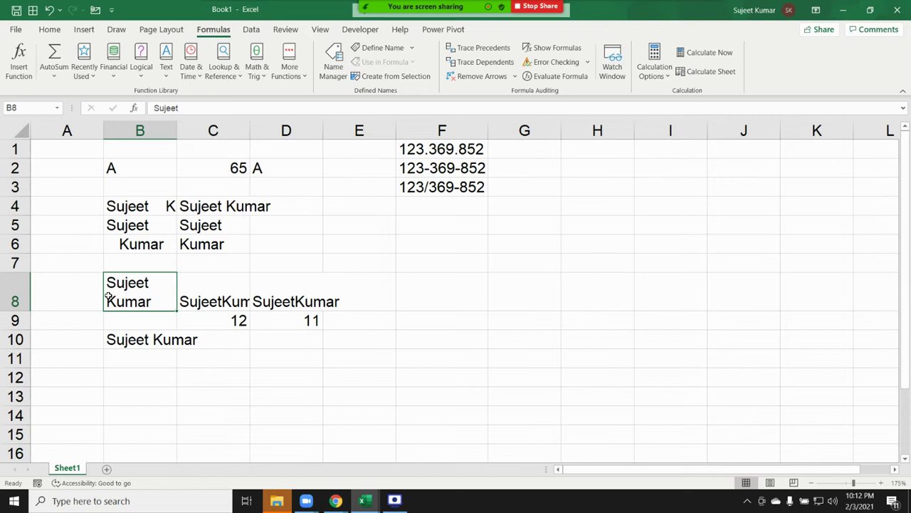
Show the Home ribbon and highlight CHAR(10) in B10's SUBSTITUTE formula, leaving it unchanged
click(49, 29)
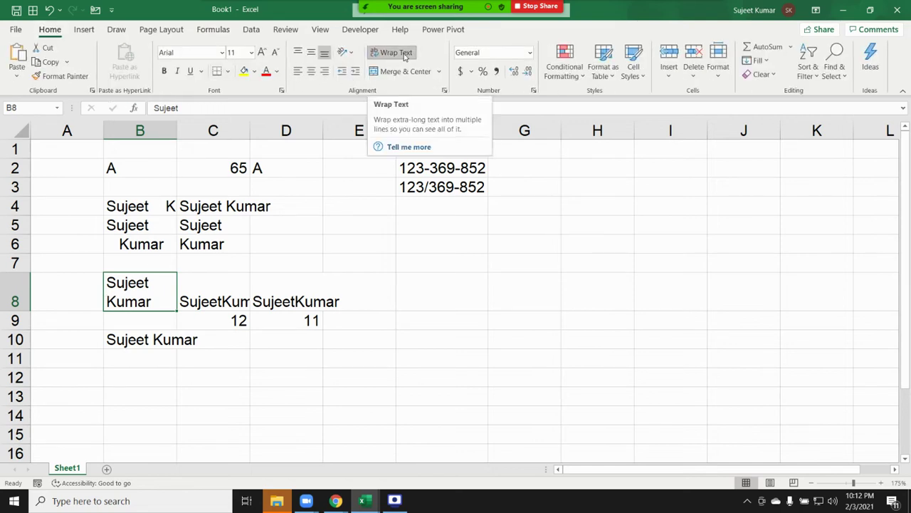
double_click(136, 340)
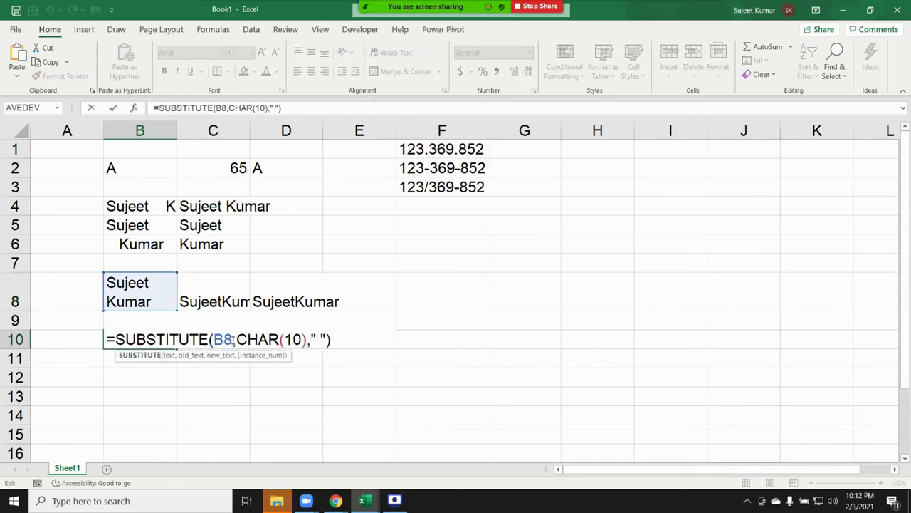
drag(235, 340, 308, 339)
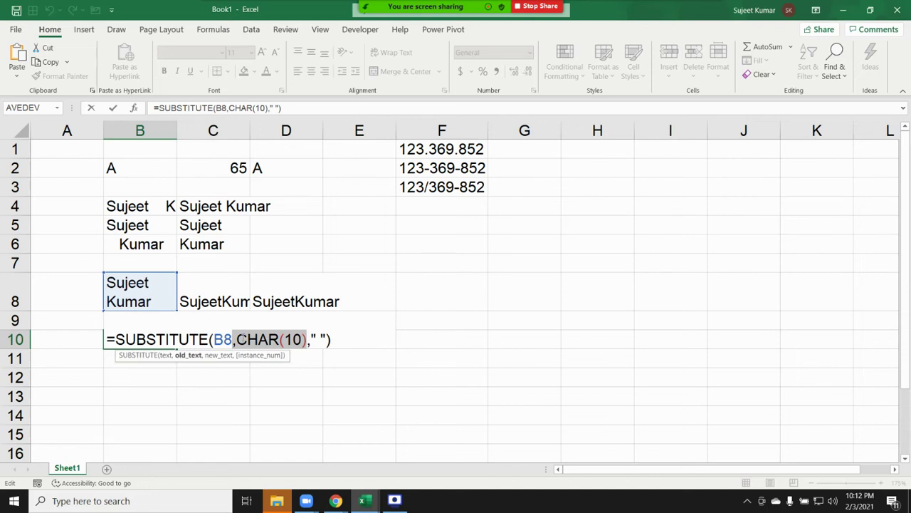
drag(238, 339, 304, 339)
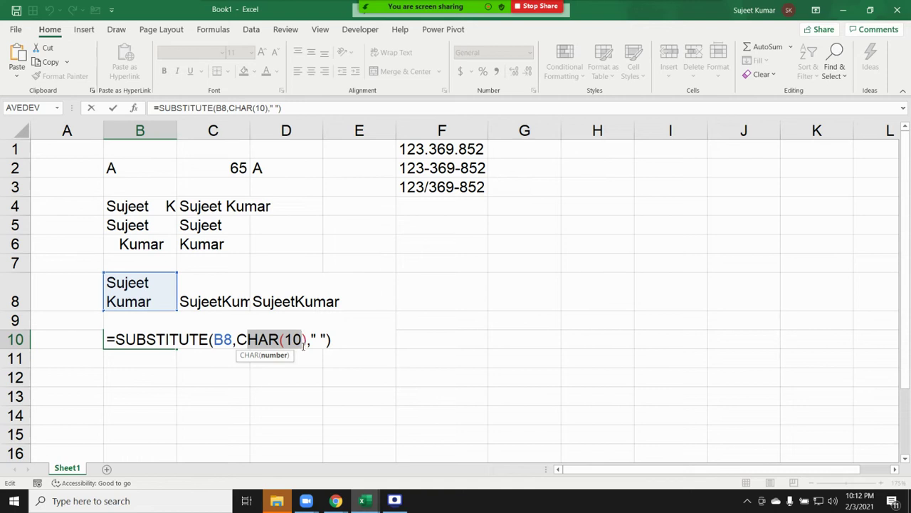
key(ctrl+Return)
click(64, 397)
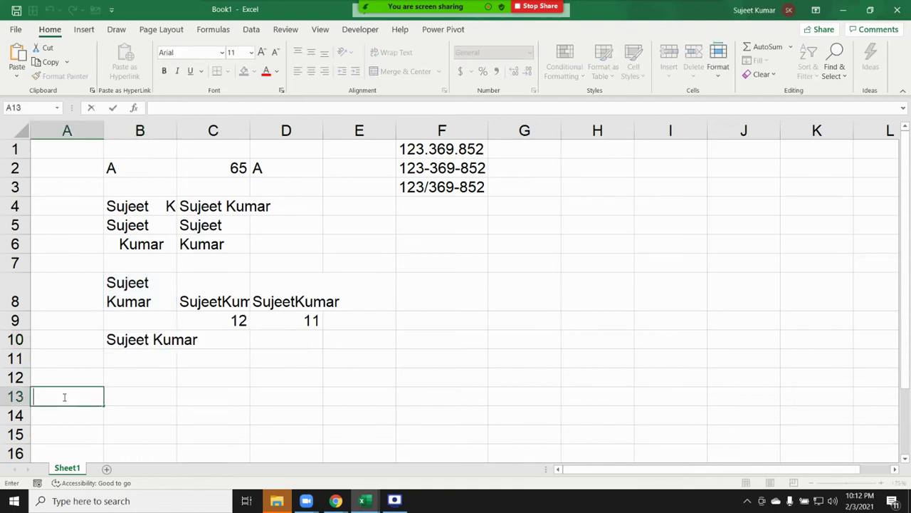
Put a line break in A13 and enter =CODE(A13) in B13, returning 10
key(alt+Return)
key(Return)
key(Up)
key(Right)
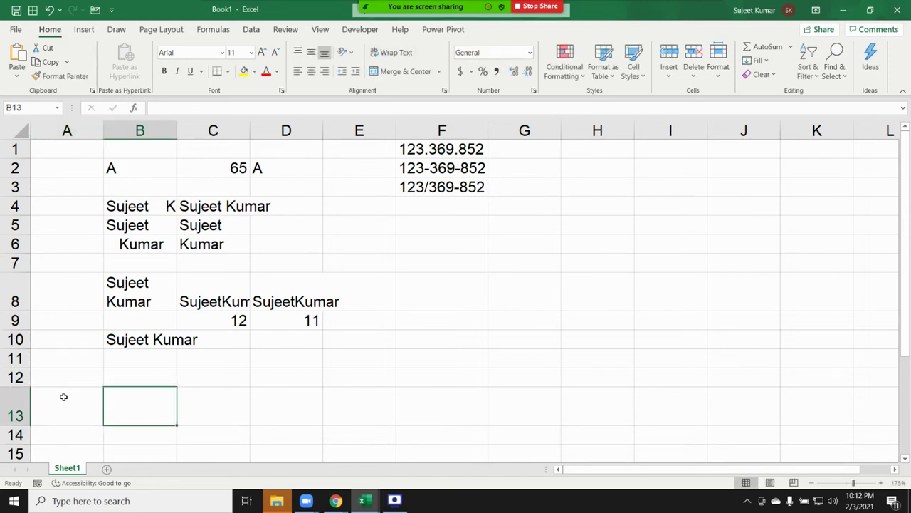
text(=co)
key(Tab)
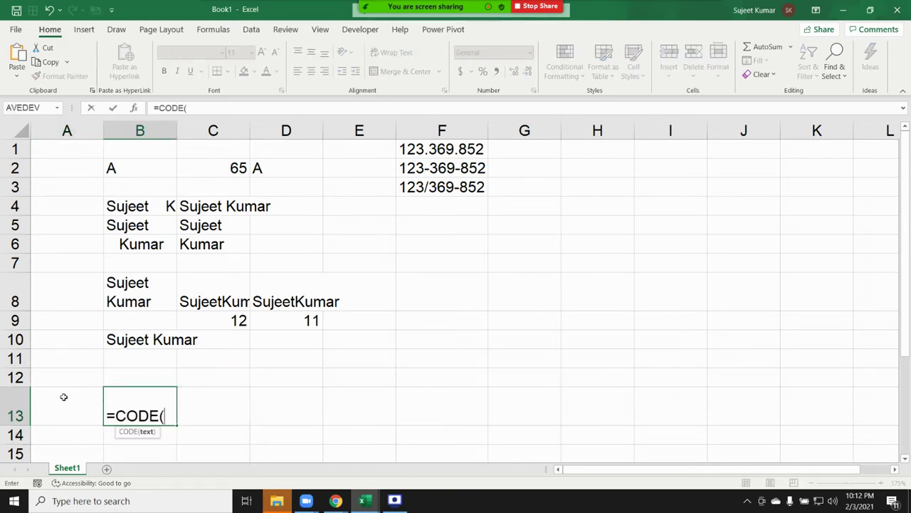
click(64, 396)
key(Return)
key(Up)
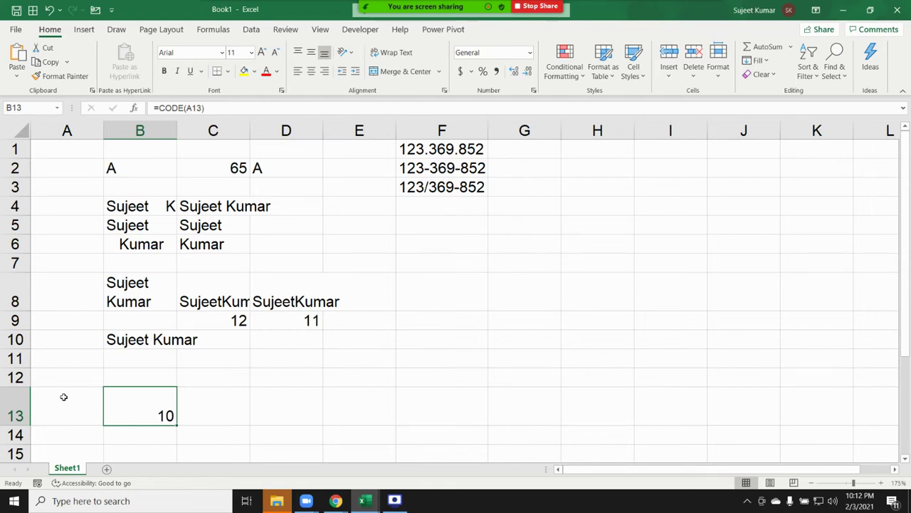
Highlight the CHAR(10) and space arguments in B10's formula, keeping it unchanged
key(Up)
key(Up)
key(Up)
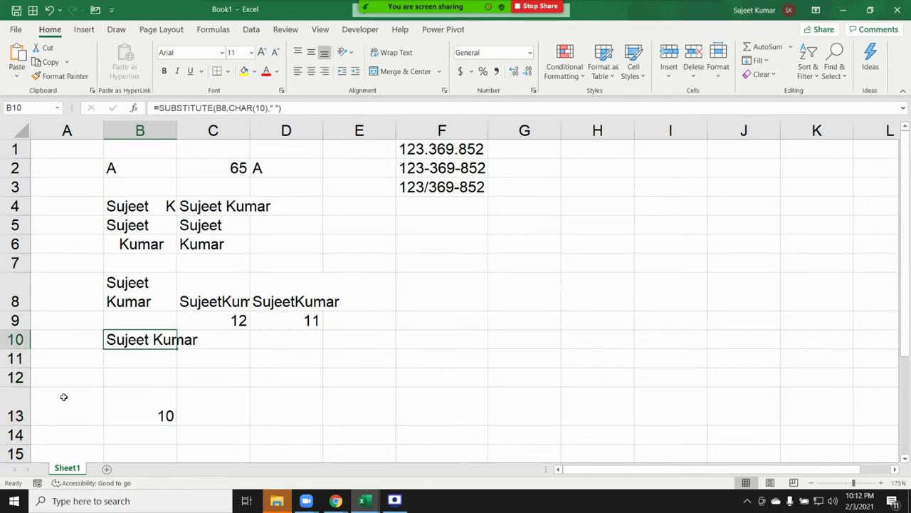
key(F2)
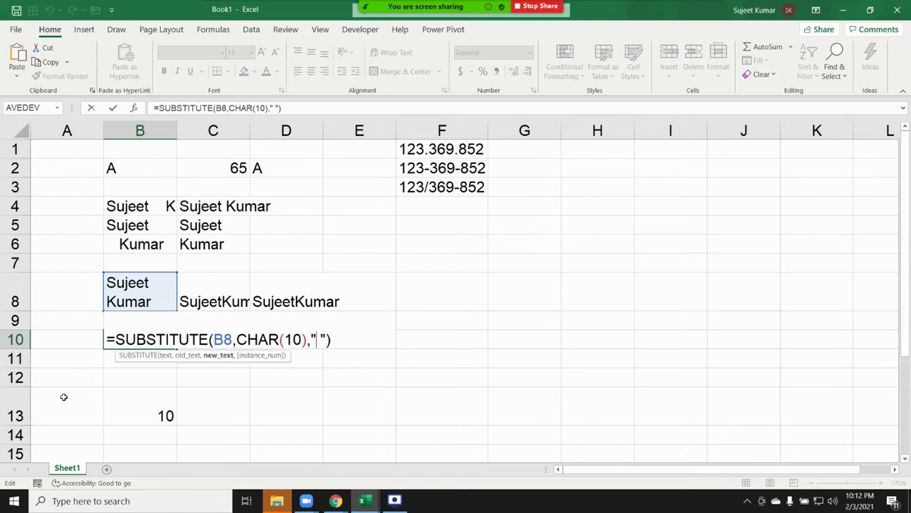
key(Left)
key(Left)
key(Left)
key(Right)
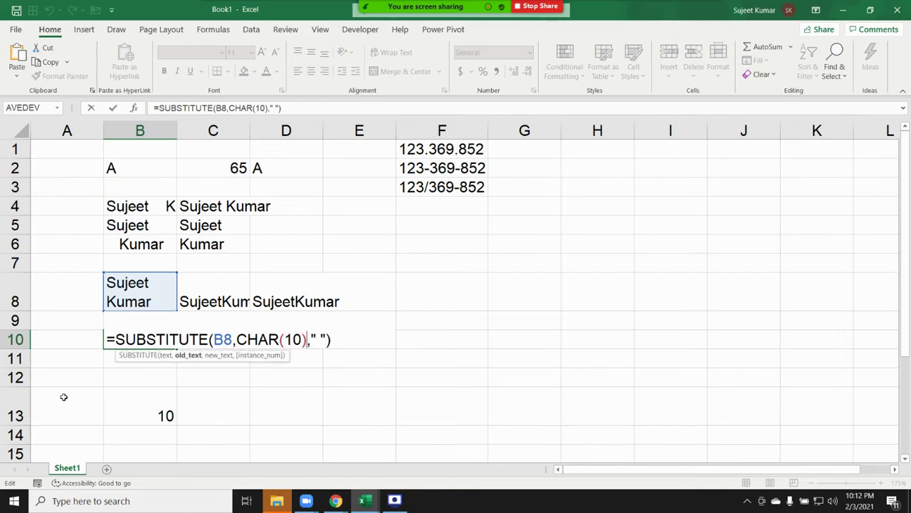
key(shift+Left)
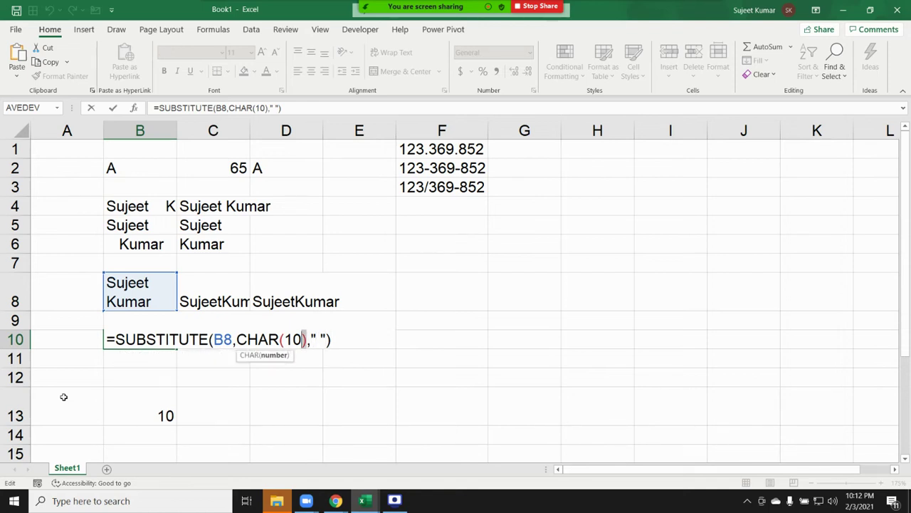
key(shift+Left)
key(shift+Left)
key(shift+Left)
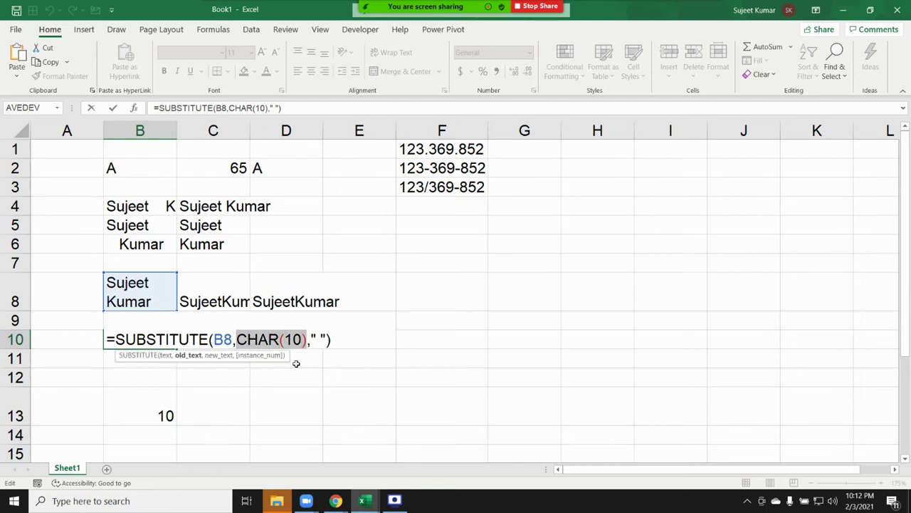
drag(311, 340, 317, 339)
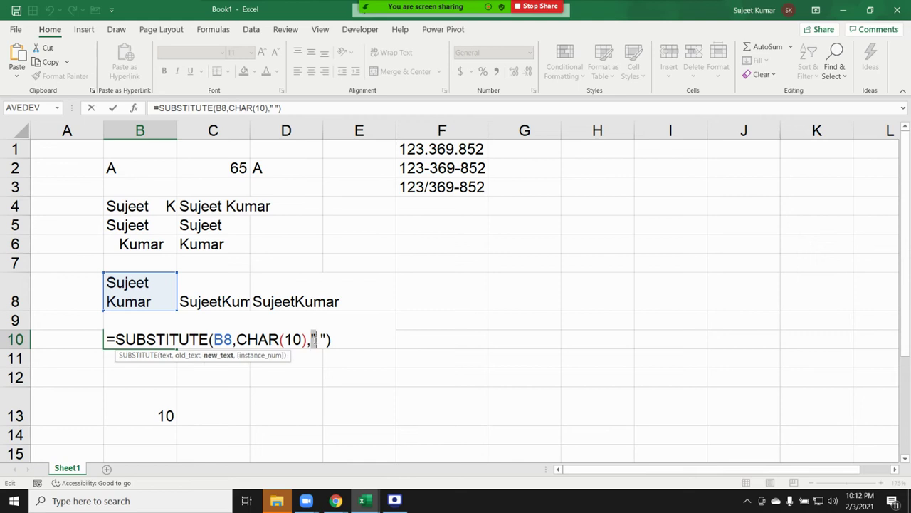
key(Return)
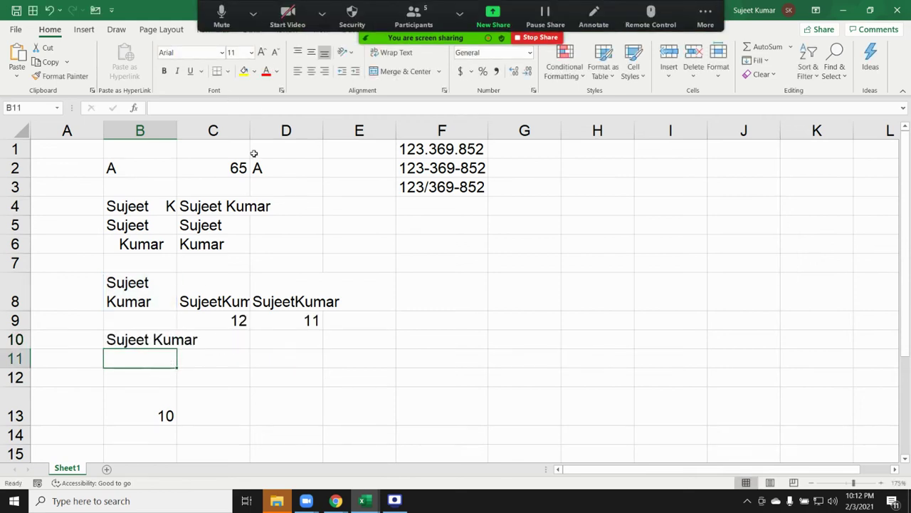
Mute the meeting microphone and recommit =SUBSTITUTE(B8,CHAR(10)," ") in B10
mouse_move(456, 21)
click(252, 13)
click(135, 339)
double_click(135, 339)
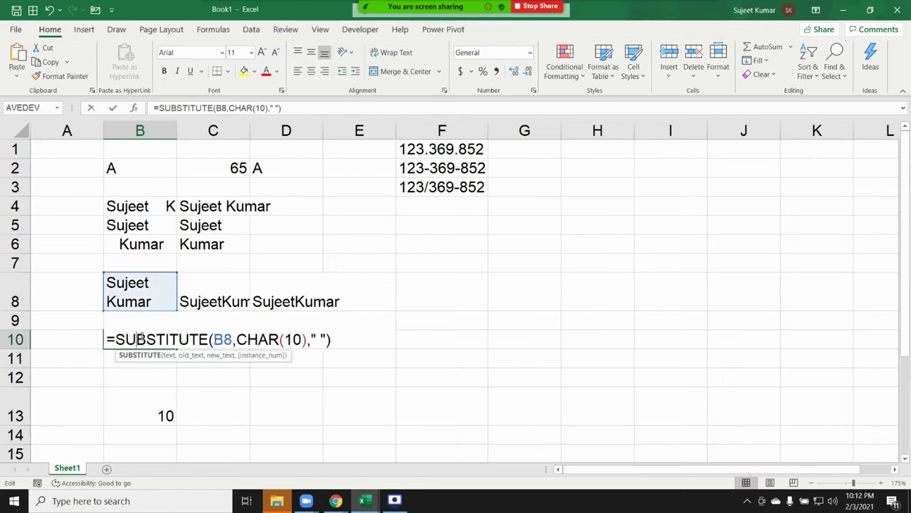
mouse_move(426, 7)
click(253, 13)
click(226, 14)
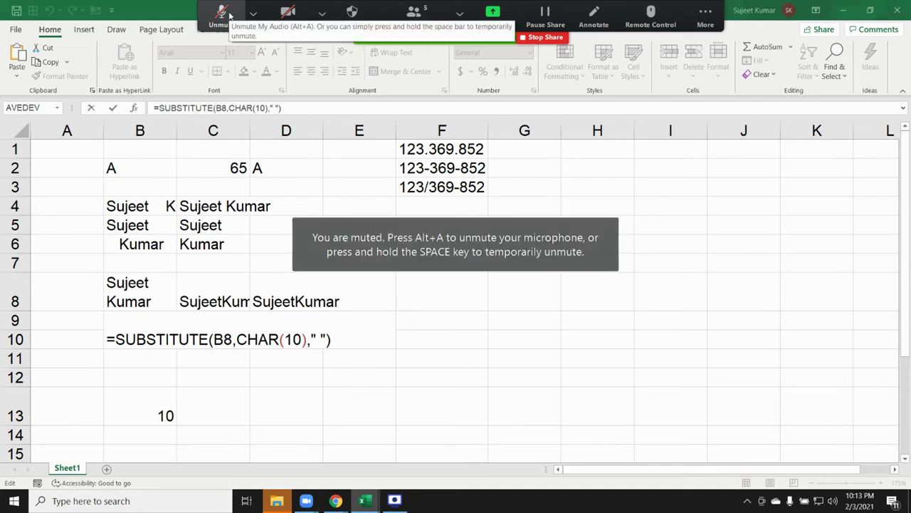
click(136, 340)
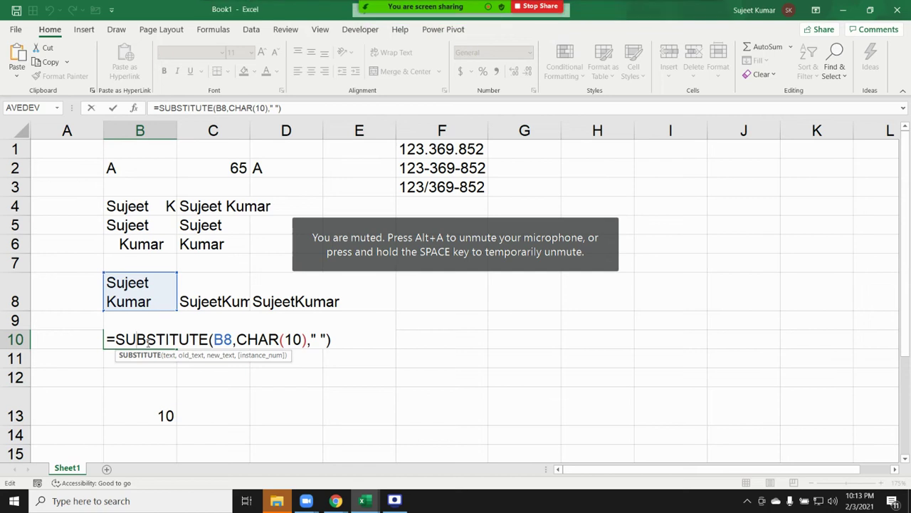
key(Return)
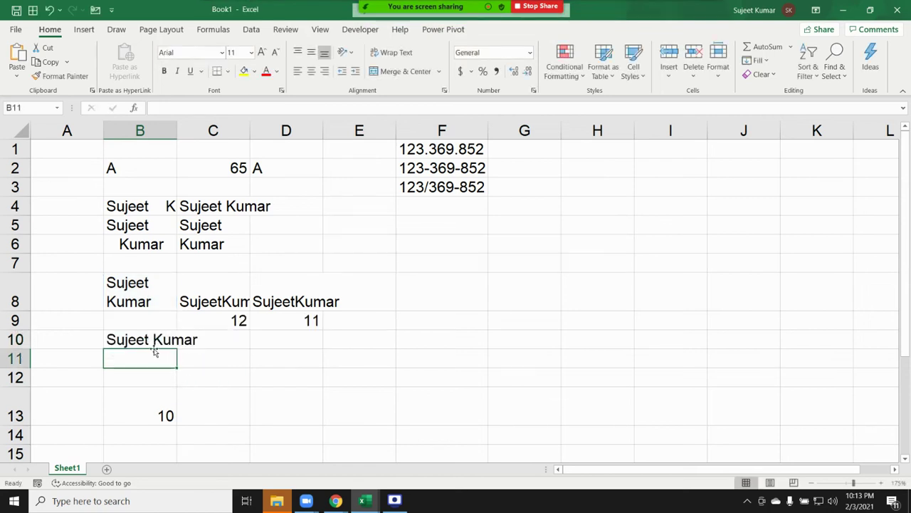
Review B10's result, B2:C2 and B13's =CODE(A13) formula
click(155, 340)
drag(148, 169, 238, 168)
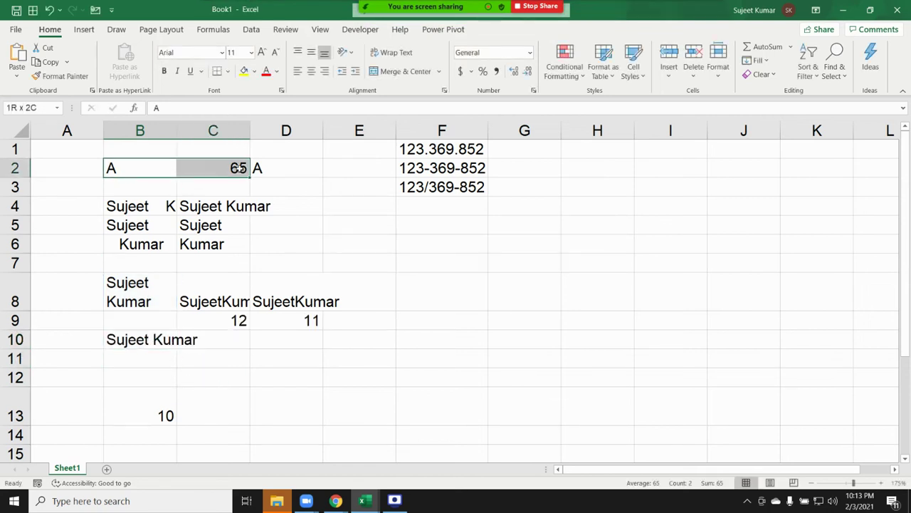
click(142, 411)
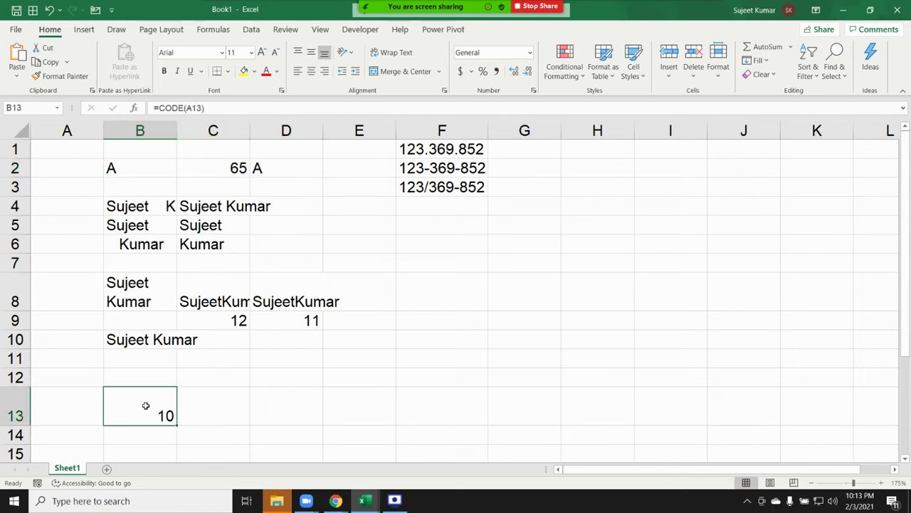
Type a lowercase first name into B15
scroll(145, 405, down, 3)
scroll(146, 403, down, 1)
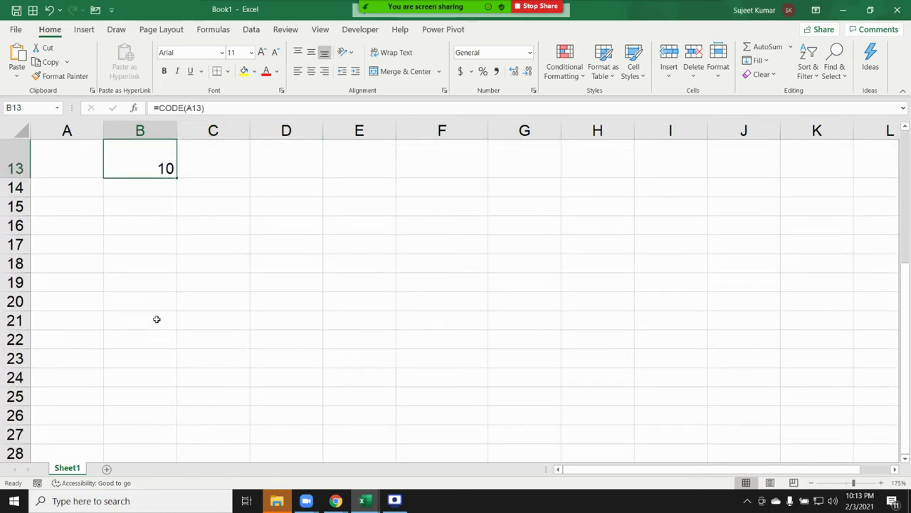
click(168, 211)
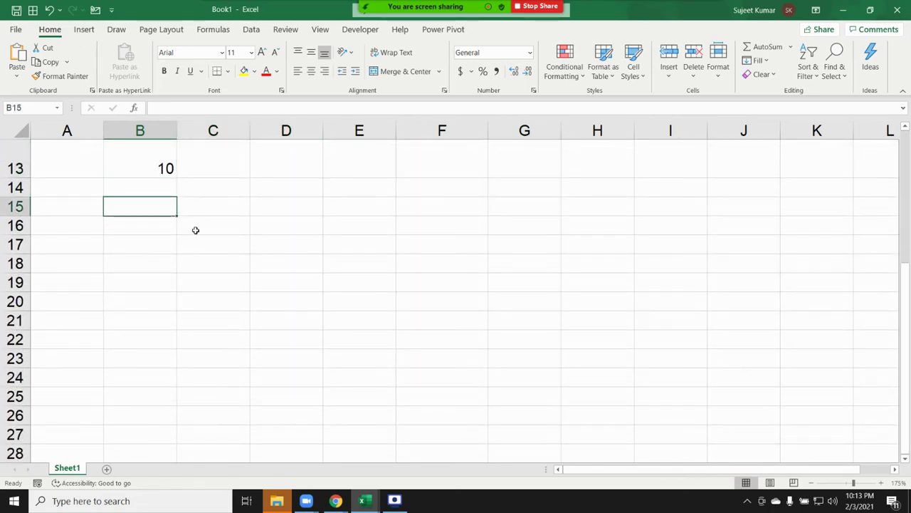
text(=u)
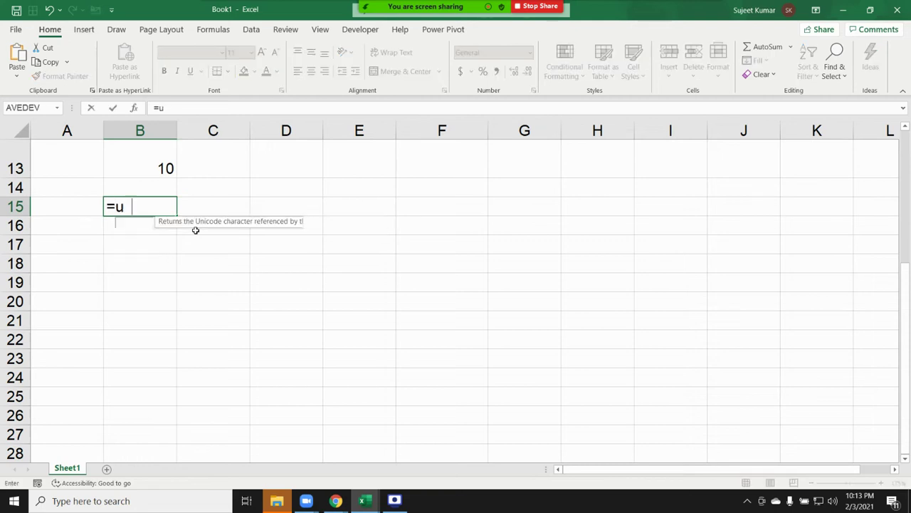
text(p)
key(Escape)
key(Escape)
text(su)
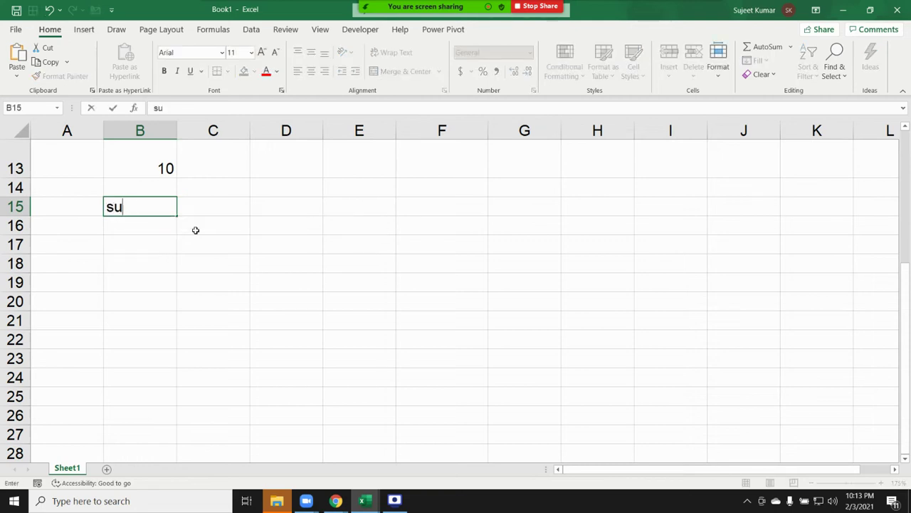
text(jeet)
key(Tab)
Enter =UPPER(B15) in C15 to show the name in uppercase
text(=)
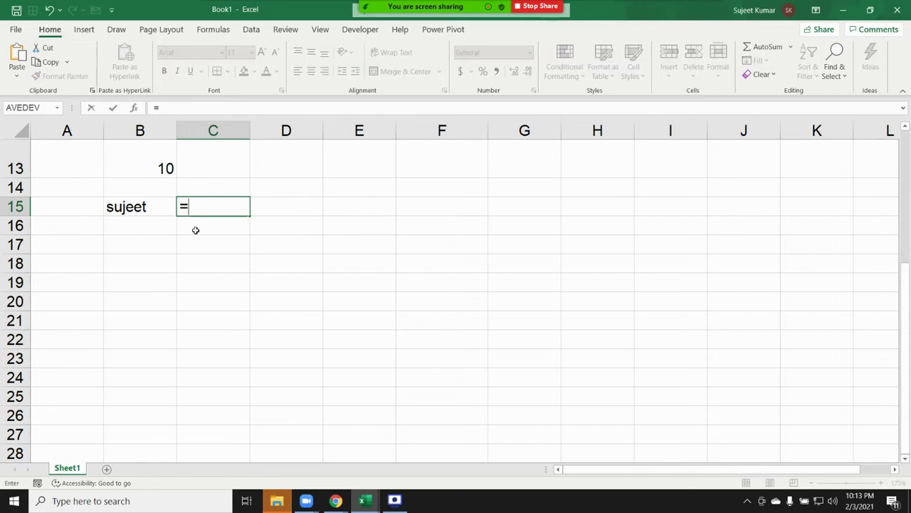
text(up)
key(Tab)
key(Left)
key(Return)
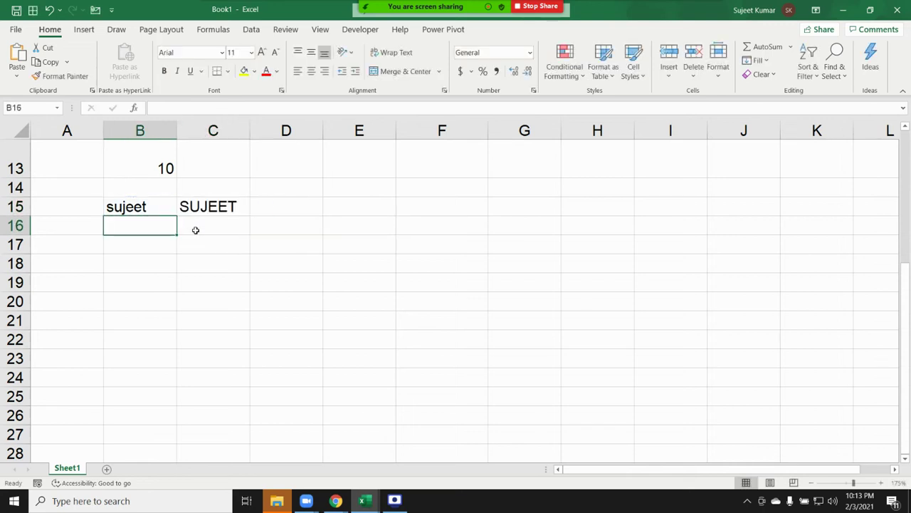
key(Up)
key(Right)
key(Right)
Enter =LOWER(C15) in D15 to show the name in lowercase
text(=)
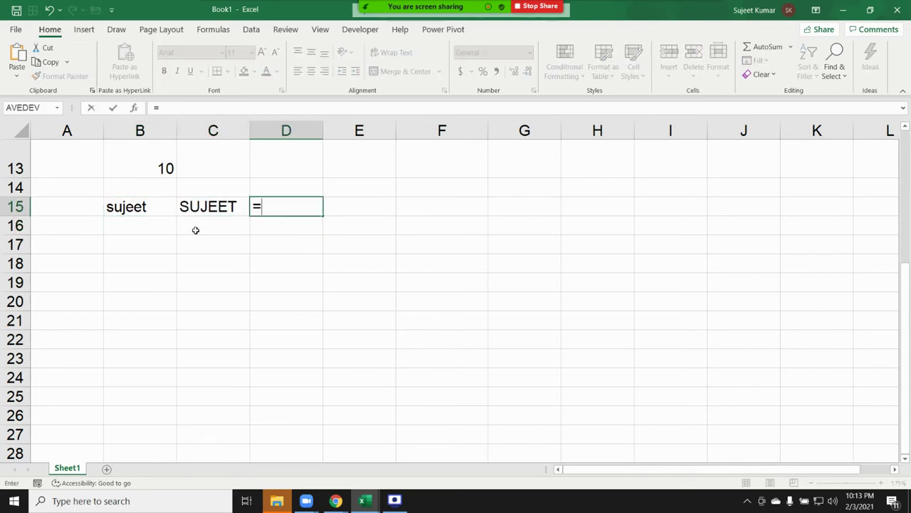
text(low)
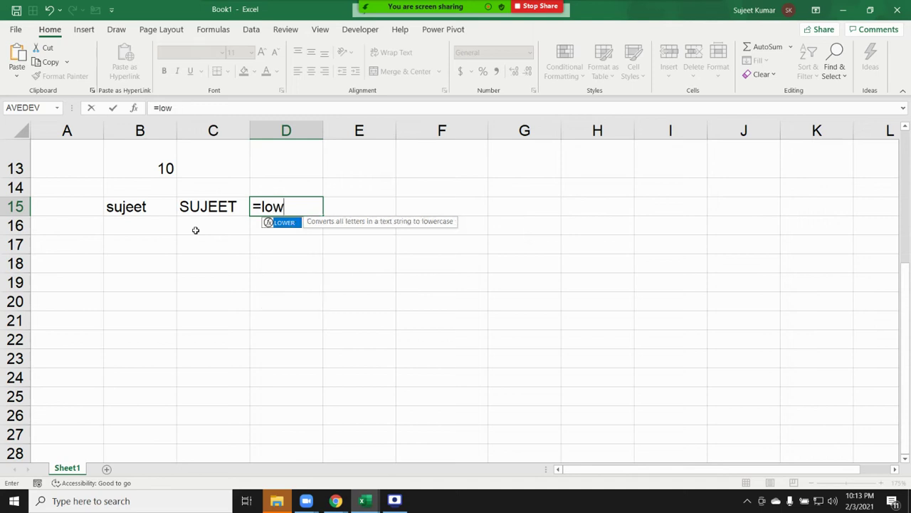
key(Tab)
key(Left)
key(Left)
key(Right)
key(Return)
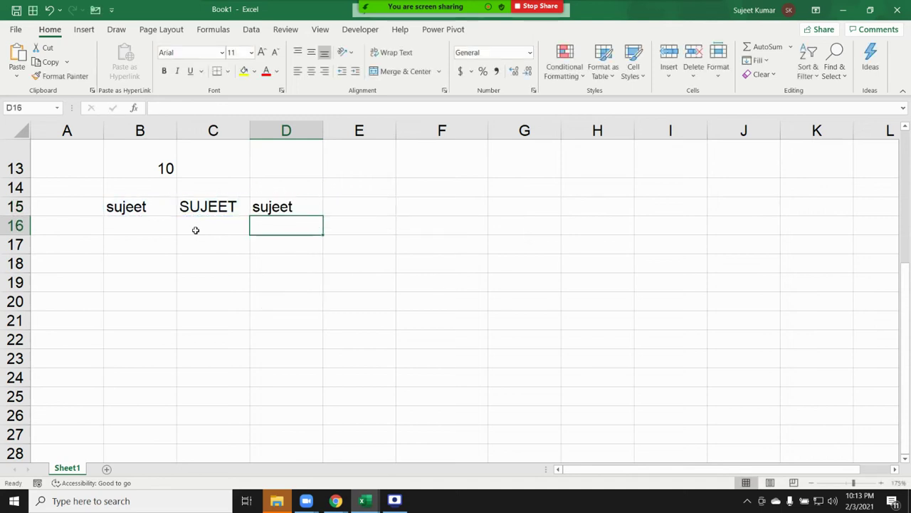
key(Up)
key(Right)
Enter =PROPER(D15) in E15 to show the name capitalised
text(=rp)
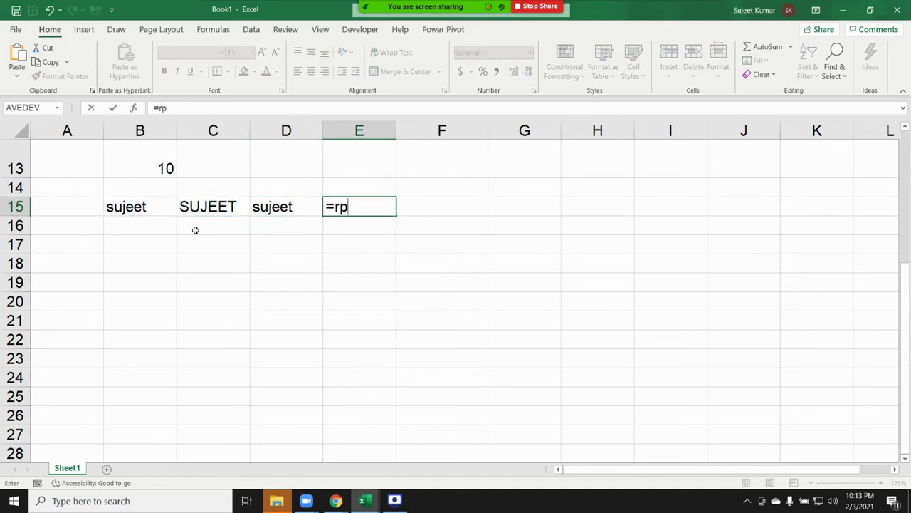
key(BackSpace)
key(BackSpace)
text(p)
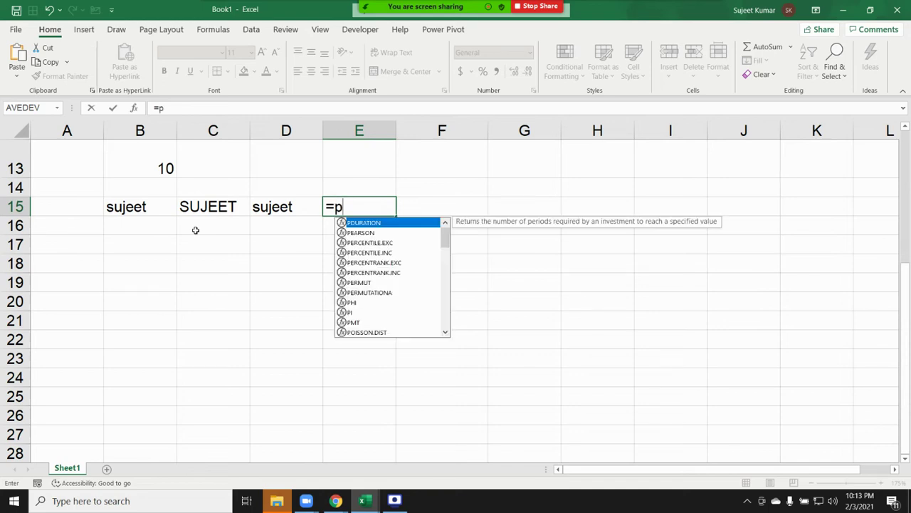
text(rop)
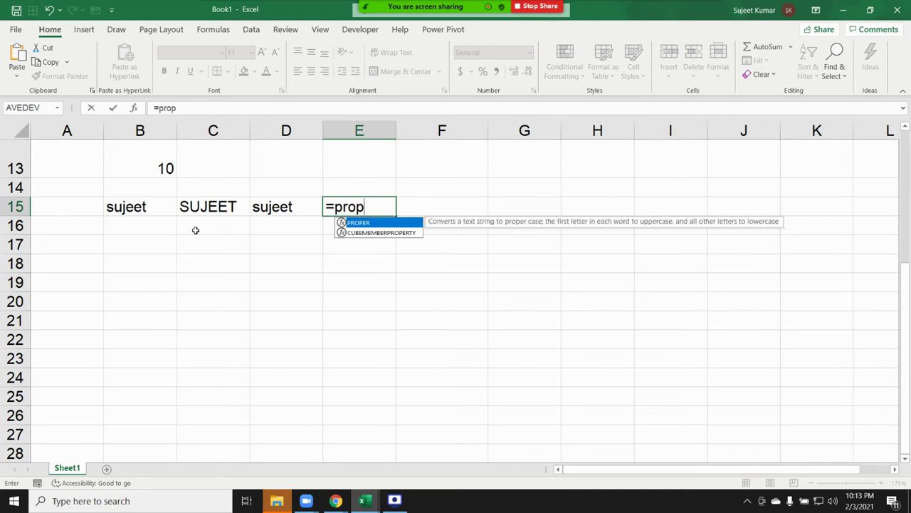
key(Tab)
key(Left)
key(Return)
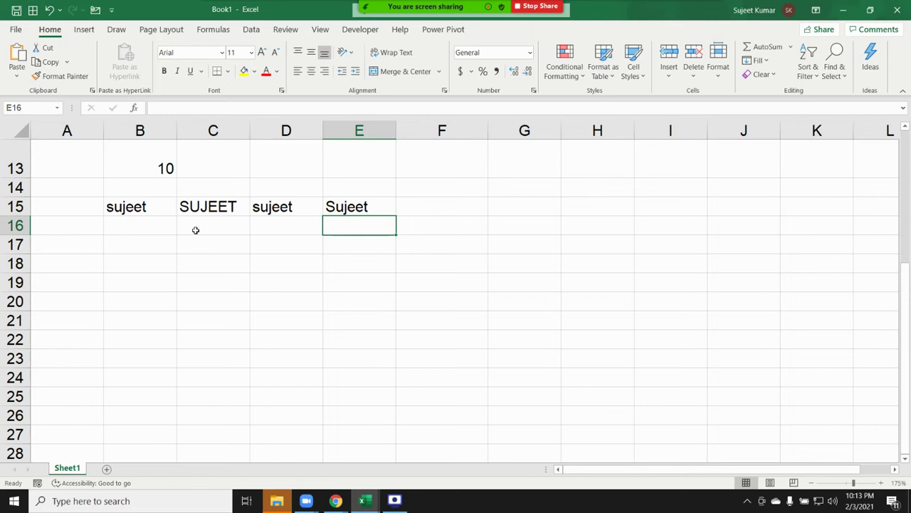
key(Down)
key(Down)
key(Left)
key(Left)
key(Left)
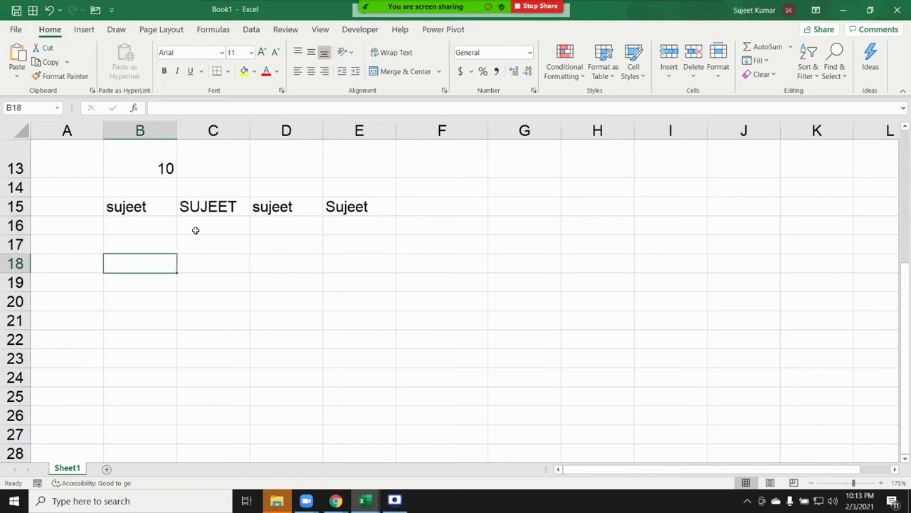
Try date, percentage, currency and general formats on 1254 in B18, then clear it
text(1254)
key(Return)
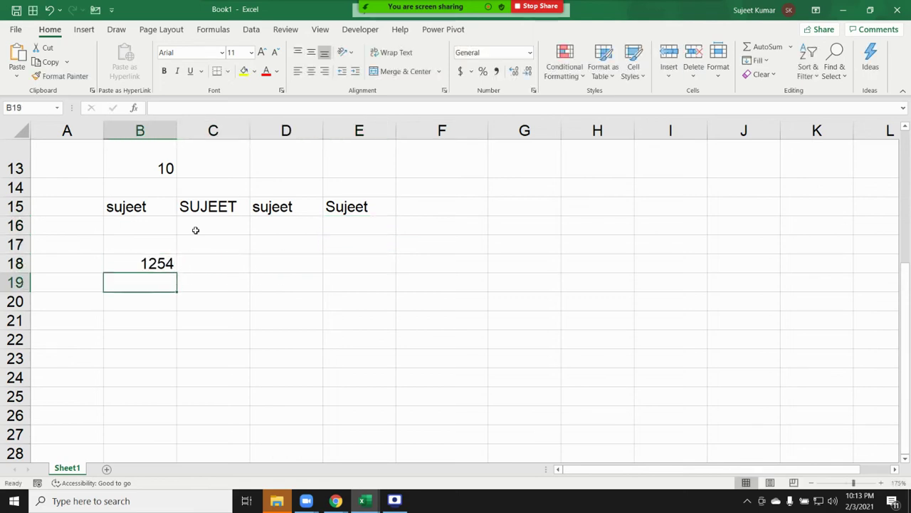
key(Up)
key(ctrl+shift+3)
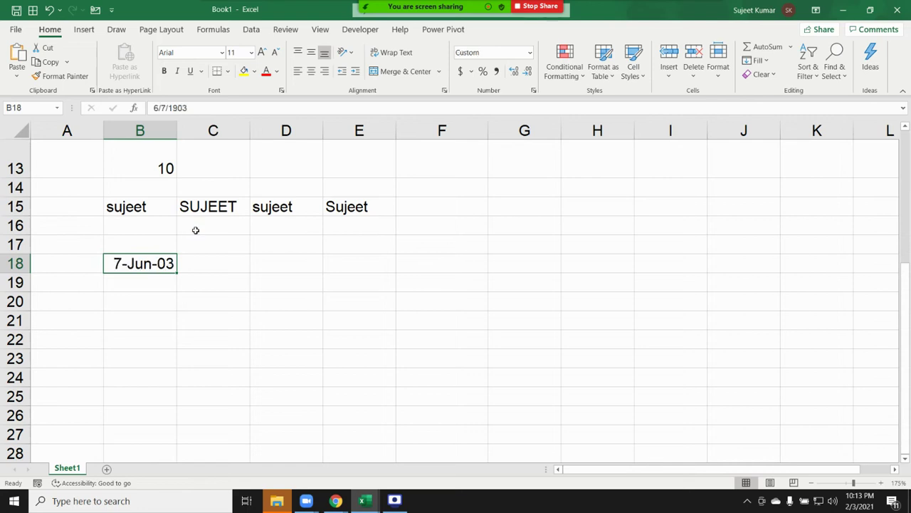
key(ctrl+shift+5)
key(ctrl+shift+4)
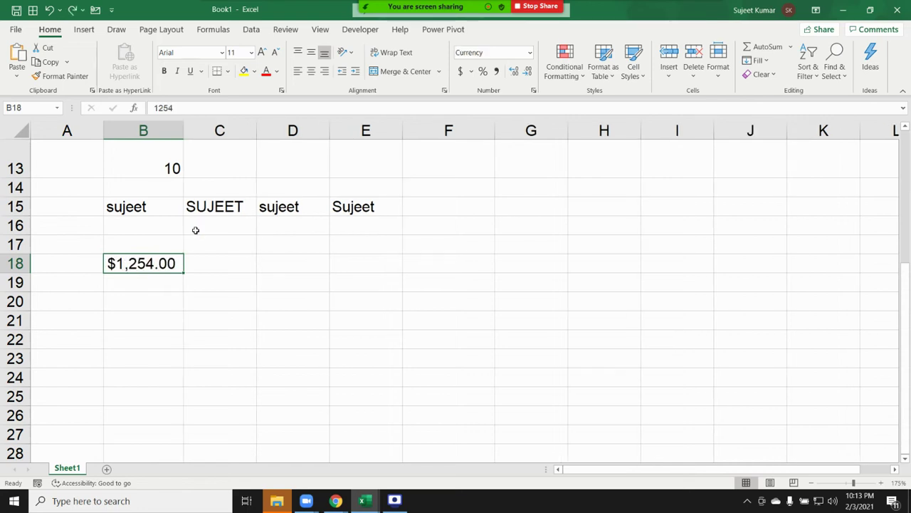
key(ctrl+shift+3)
key(ctrl+shift+grave)
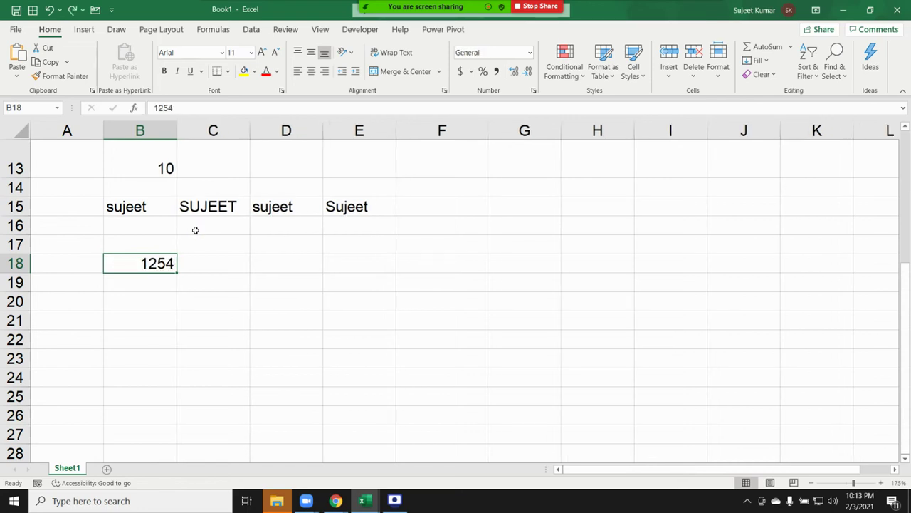
key(Delete)
Enter =FIXED(1235) in B18, showing 1,235.00
text(=)
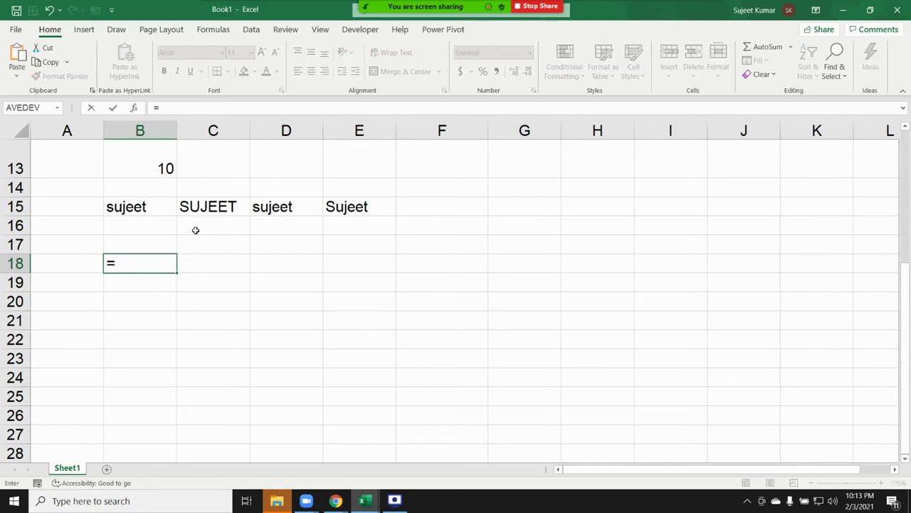
text(fix)
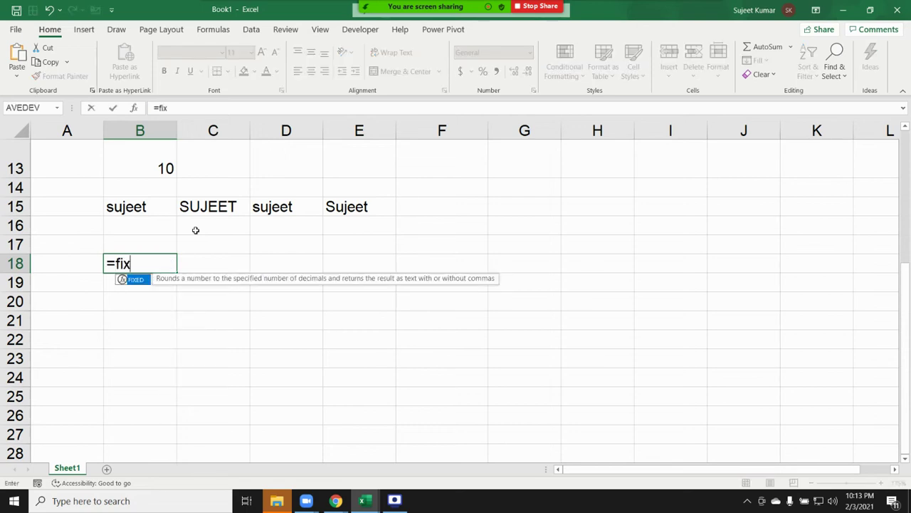
key(Tab)
text(1235)
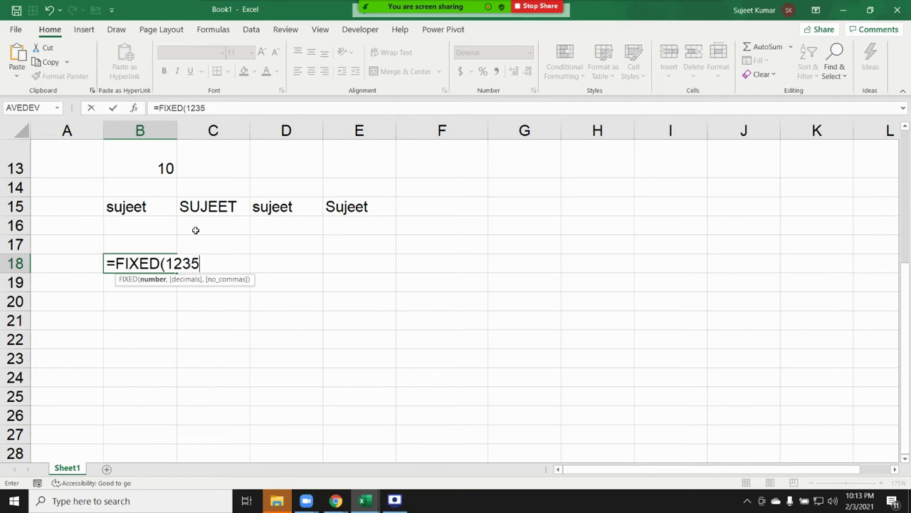
key(Return)
key(Up)
key(Right)
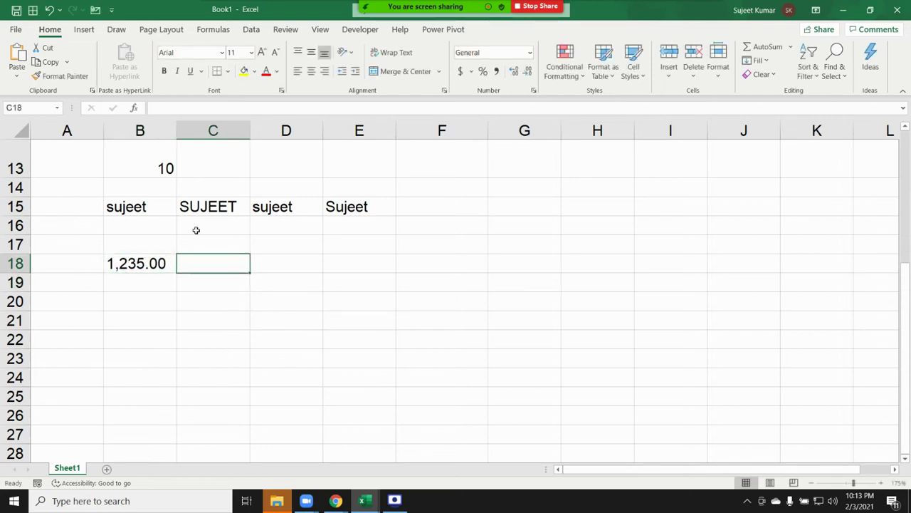
Enter =DOLLAR(1253) in C18, showing $1,253.00
text(=dol)
key(Tab)
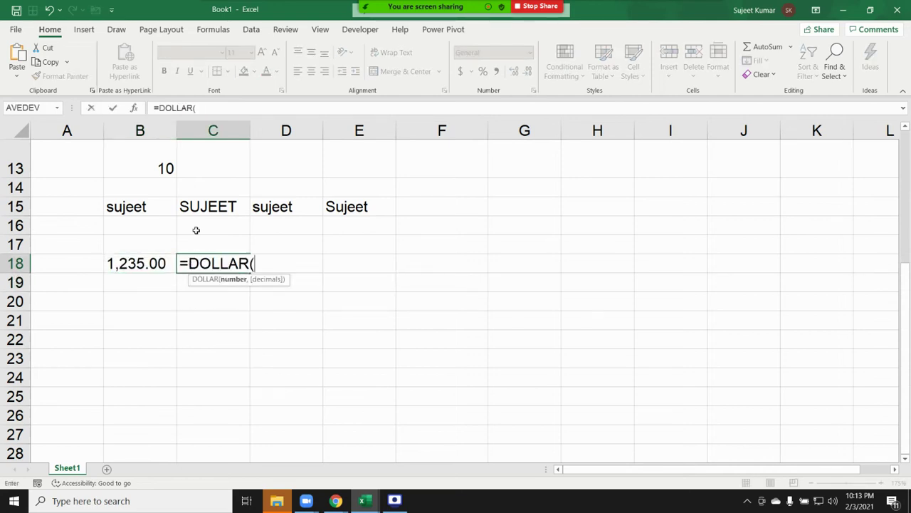
text(1,253)
key(Return)
key(Up)
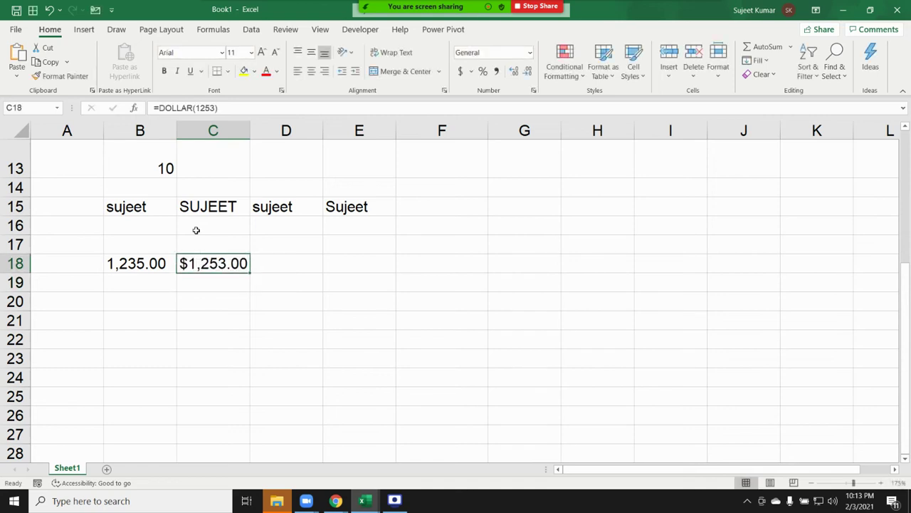
key(Left)
Apply currency and then percentage format to B18:C18
key(shift+Right)
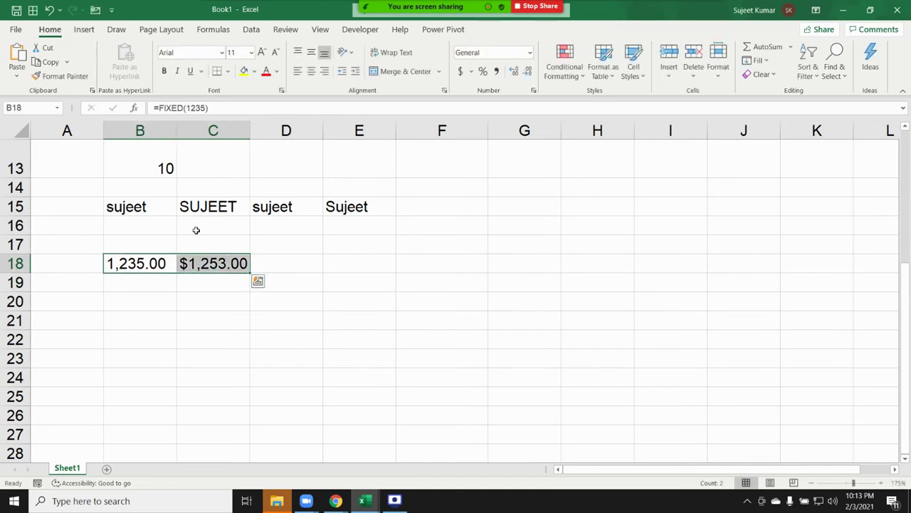
text(#$%)
key(Escape)
key(ctrl+shift+4)
key(ctrl+shift+5)
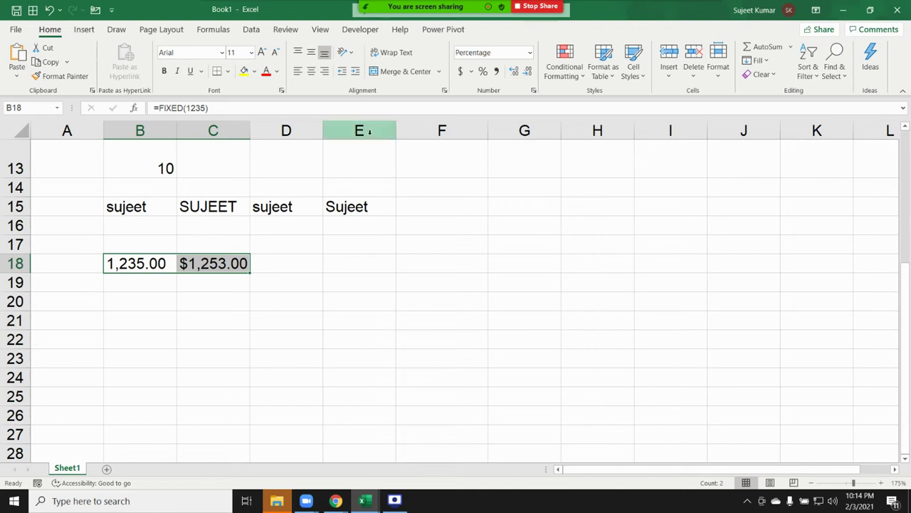
Enter Ram in B20 and ram in C20, and compare them with =B20=C20 in D20
click(174, 304)
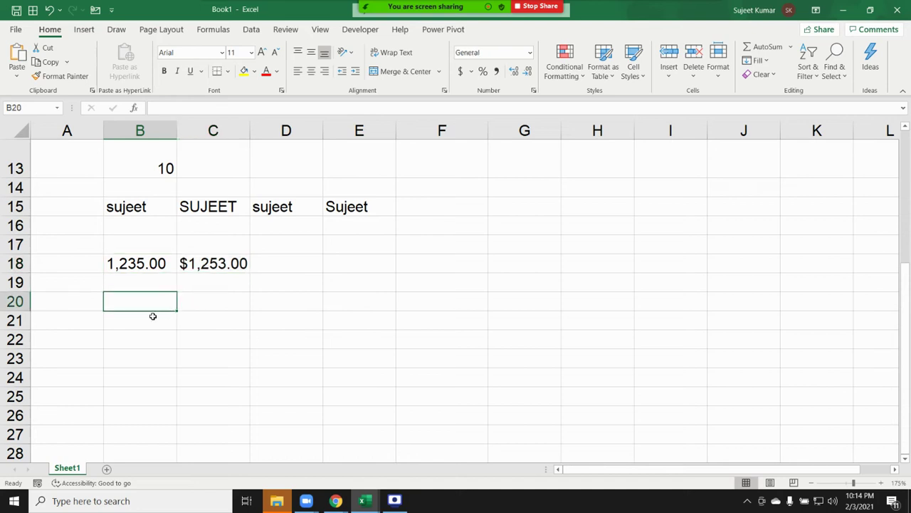
text(Ram)
key(Tab)
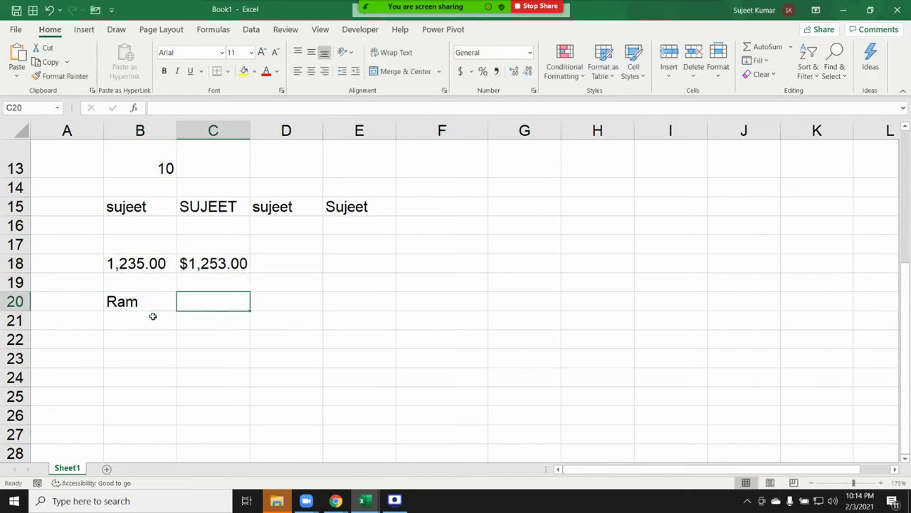
text(ram)
key(Tab)
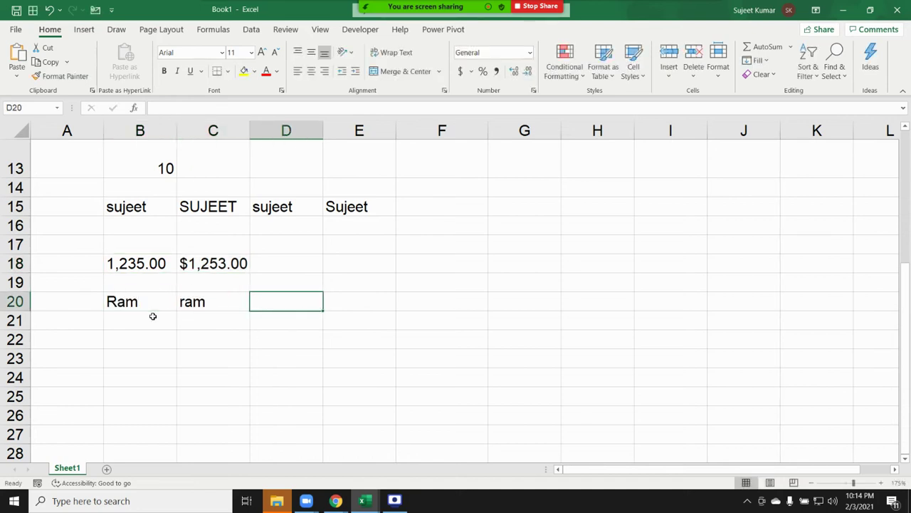
text(=)
click(152, 313)
text(=)
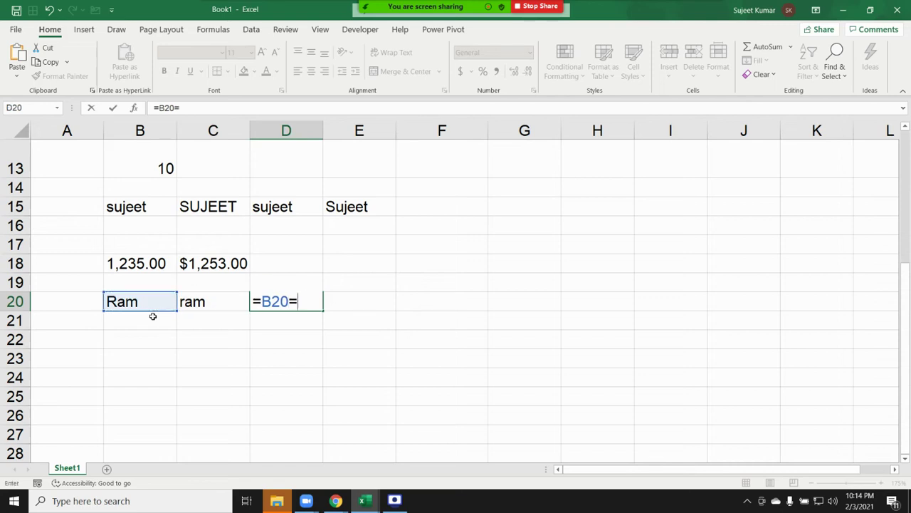
key(Left)
key(Return)
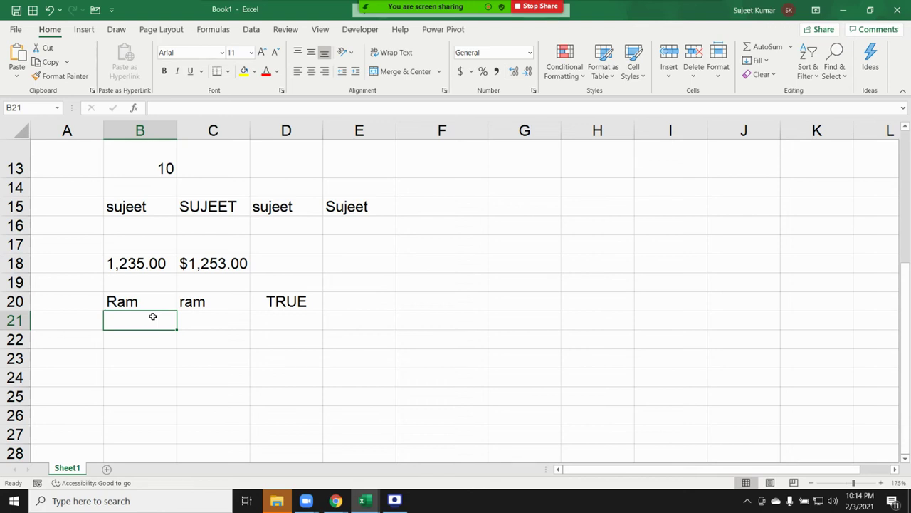
Add the case-sensitive test =EXACT(B20,C20) in D21, which returns FALSE
key(Right)
key(Right)
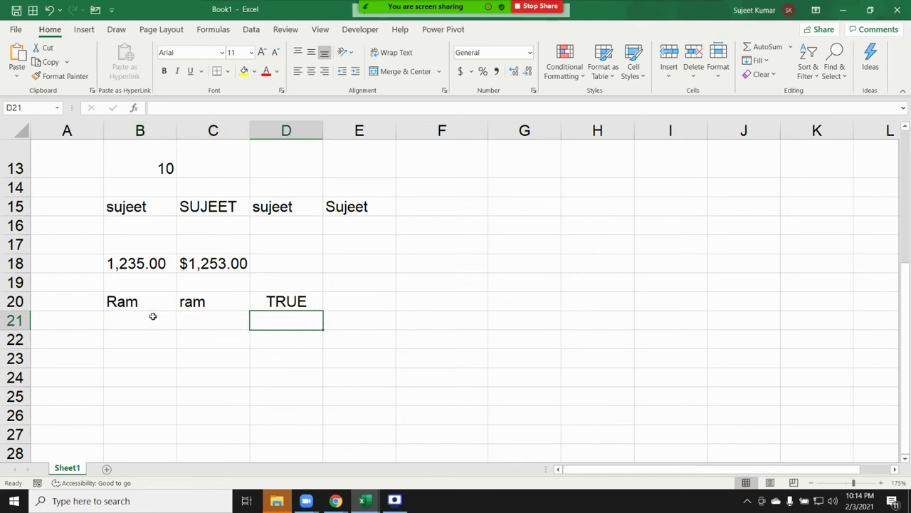
text(=e)
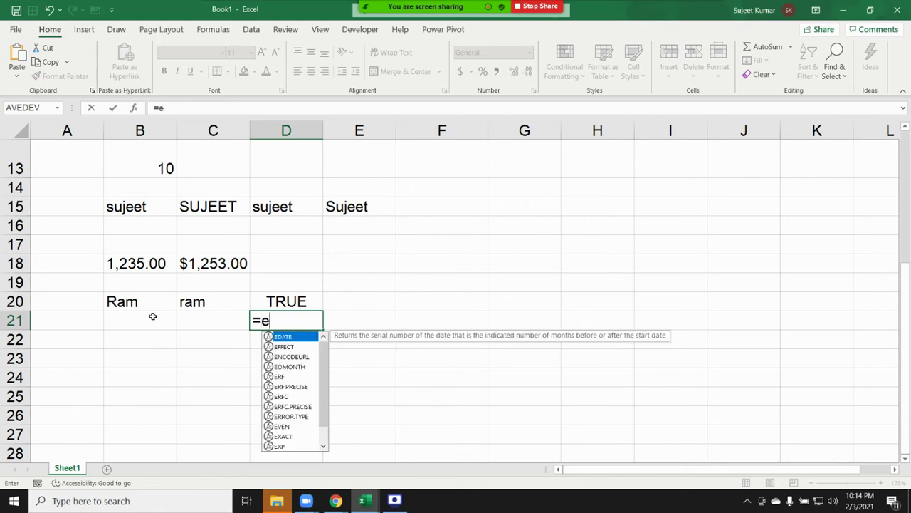
text(x)
key(Tab)
key(Left)
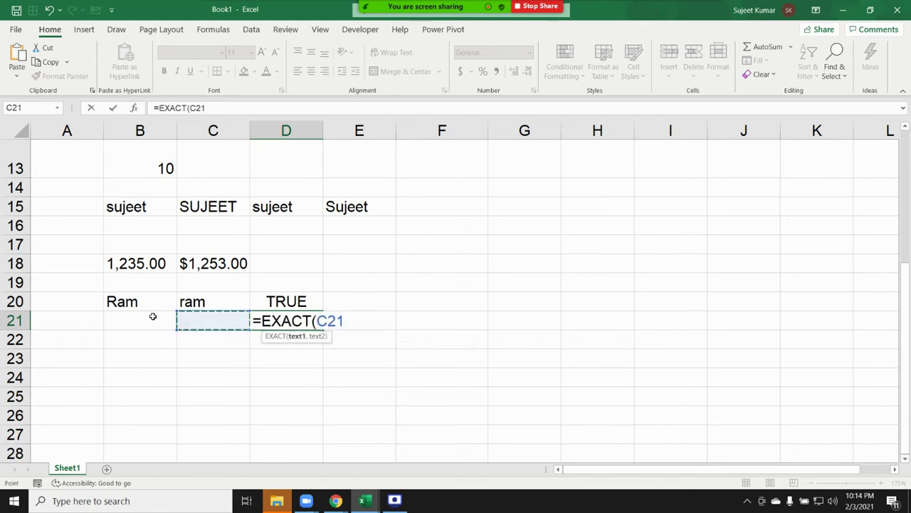
key(Left)
key(Up)
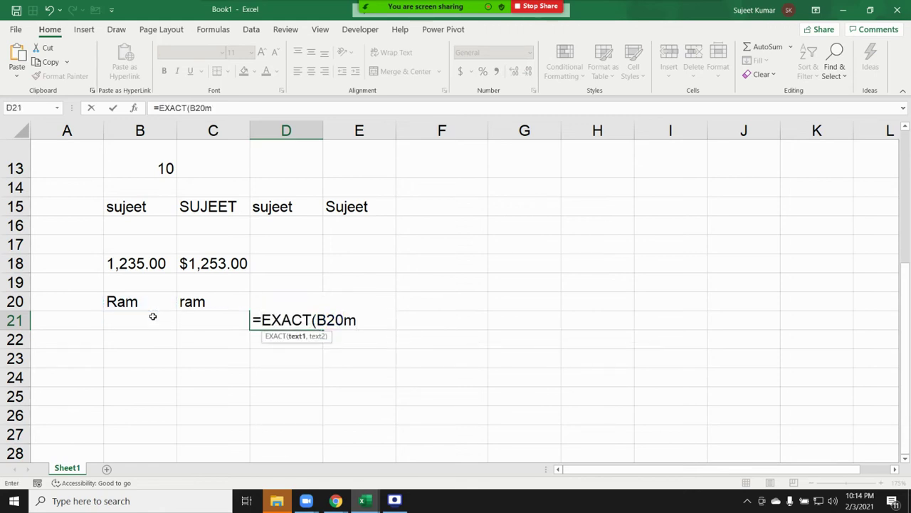
text(,)
key(Left)
key(Up)
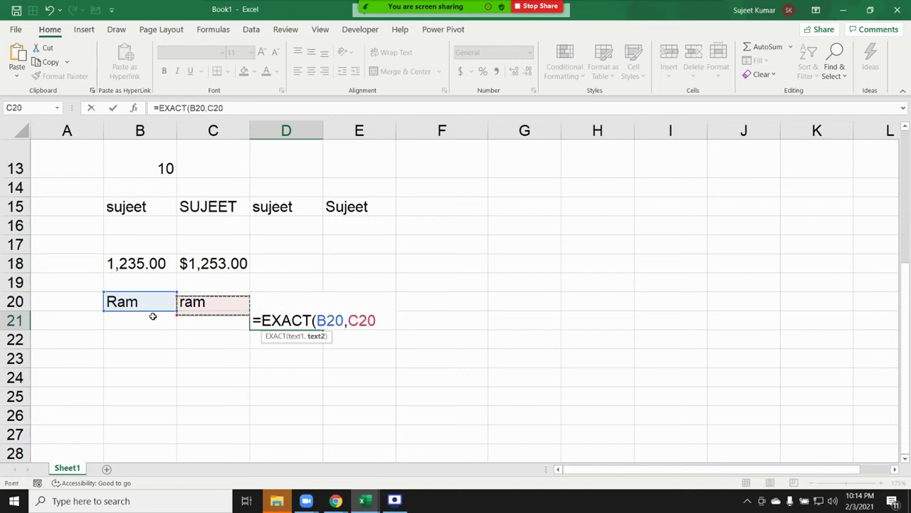
key(Return)
Change C20 to Ram so the EXACT test in D21 shows TRUE
key(Up)
key(Left)
key(Left)
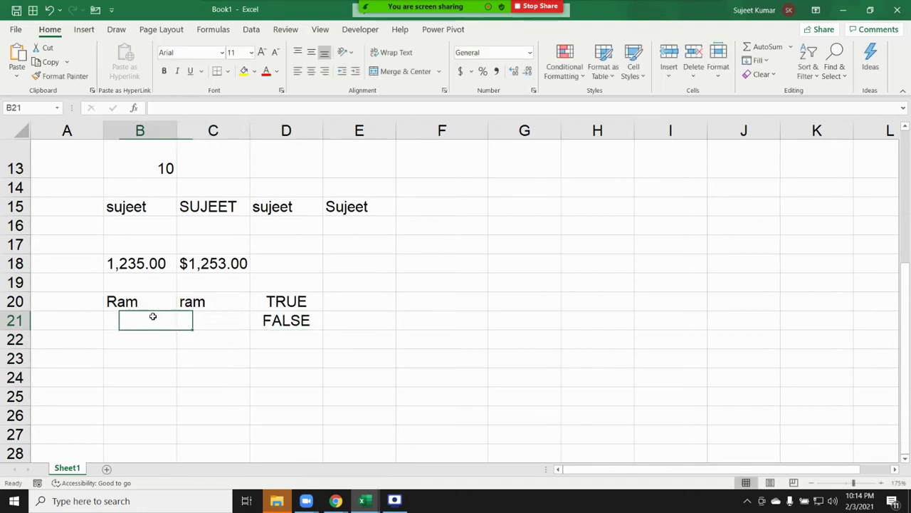
key(Up)
key(Right)
text(Ra)
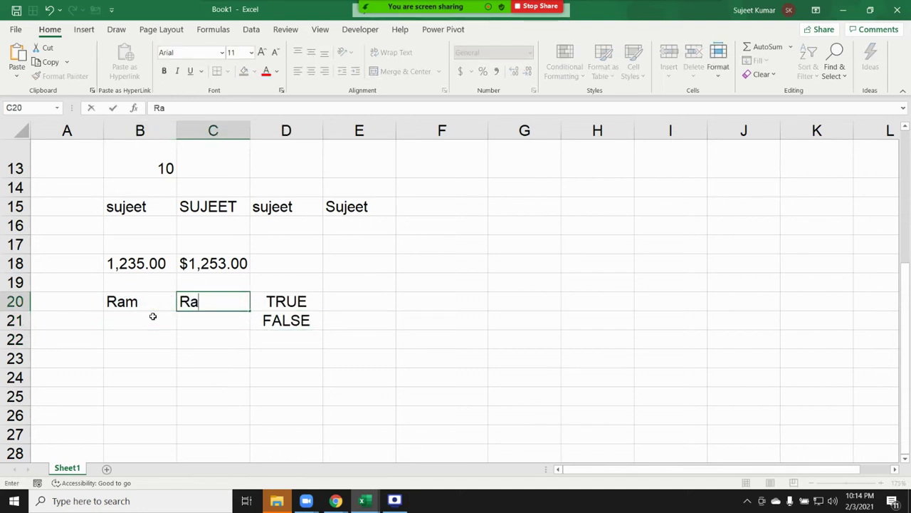
text(m)
key(Return)
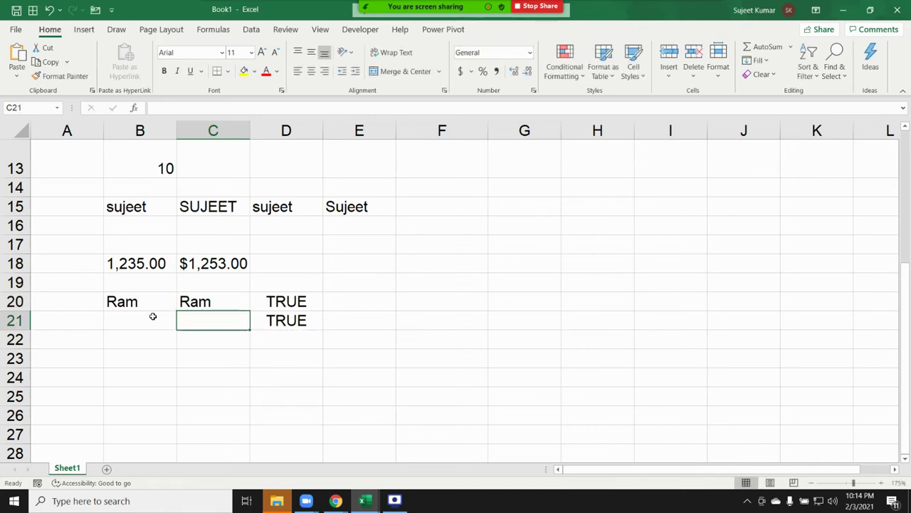
scroll(152, 316, down, 2)
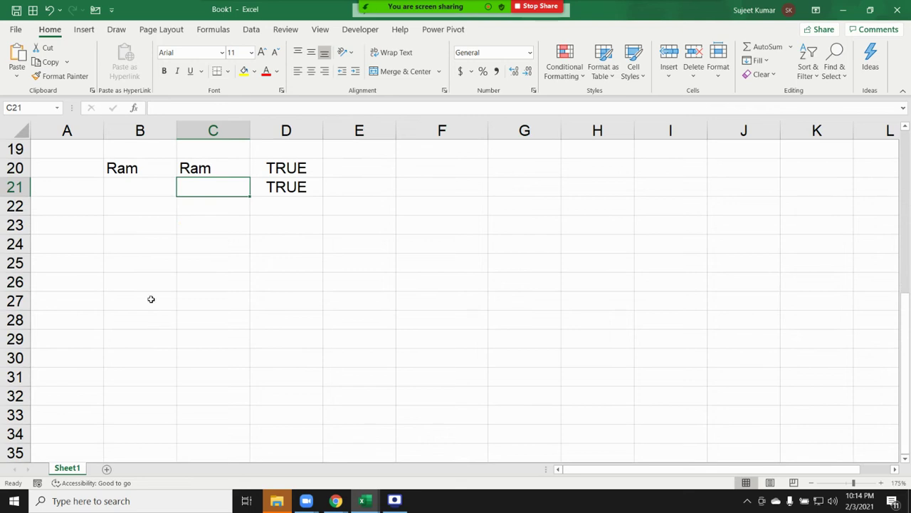
Store '13546 as text in B24 and convert it with =VALUE(B24) in C24
click(130, 237)
text('13)
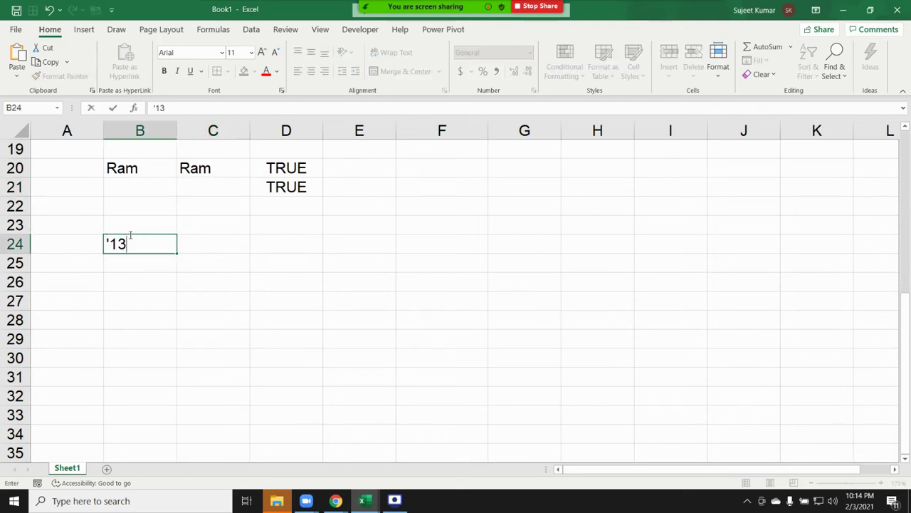
text(546)
key(Return)
key(Up)
key(Right)
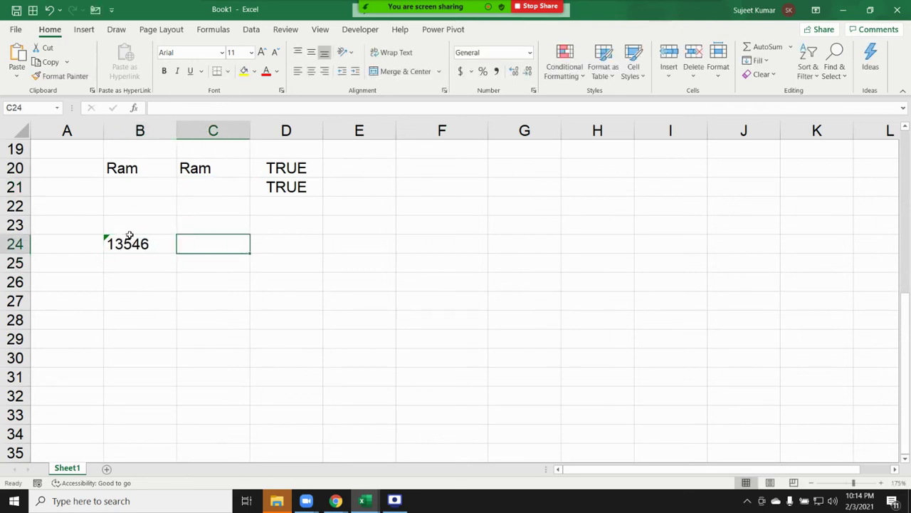
text(=v)
key(Tab)
click(130, 235)
key(Return)
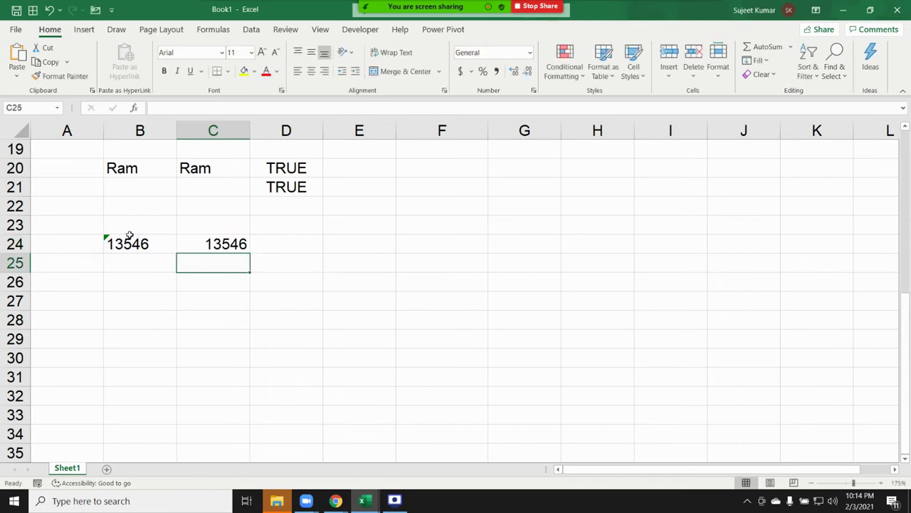
Add =NUMBERVALUE(B24) in C25, also returning 13546
key(Up)
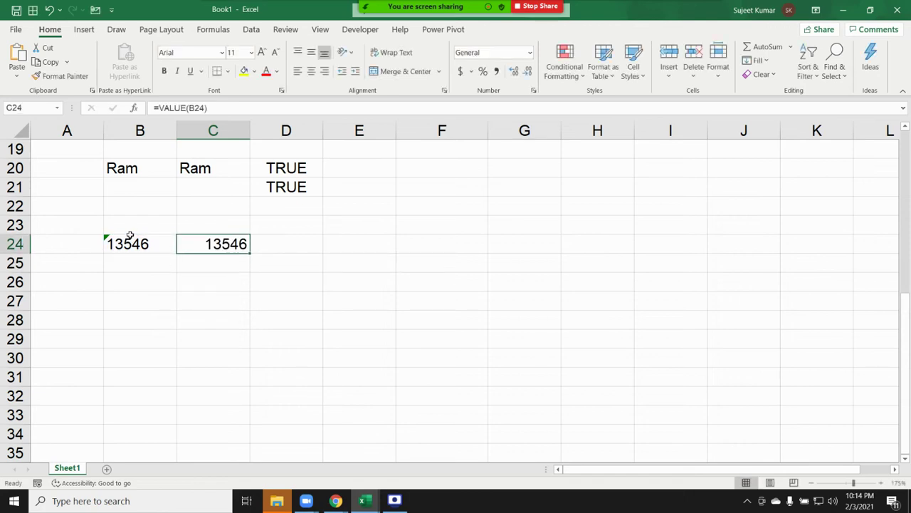
key(Tab)
key(Return)
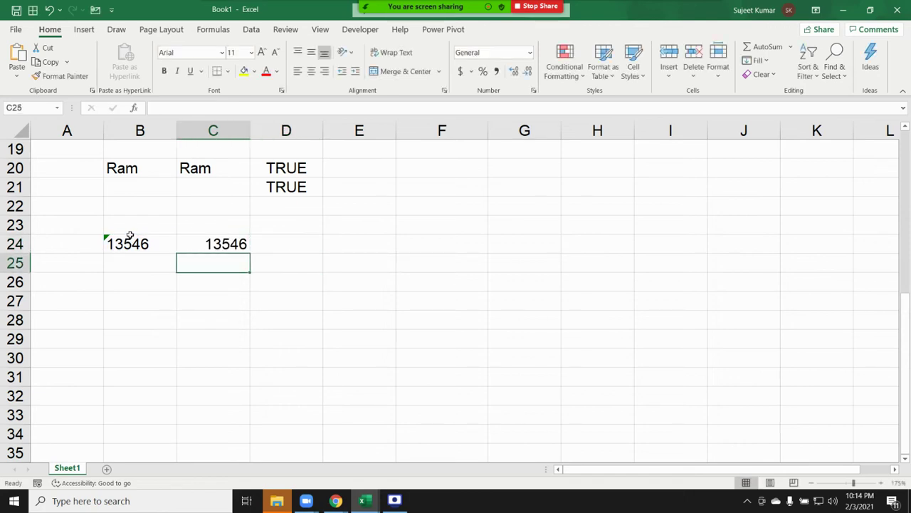
text(=nu)
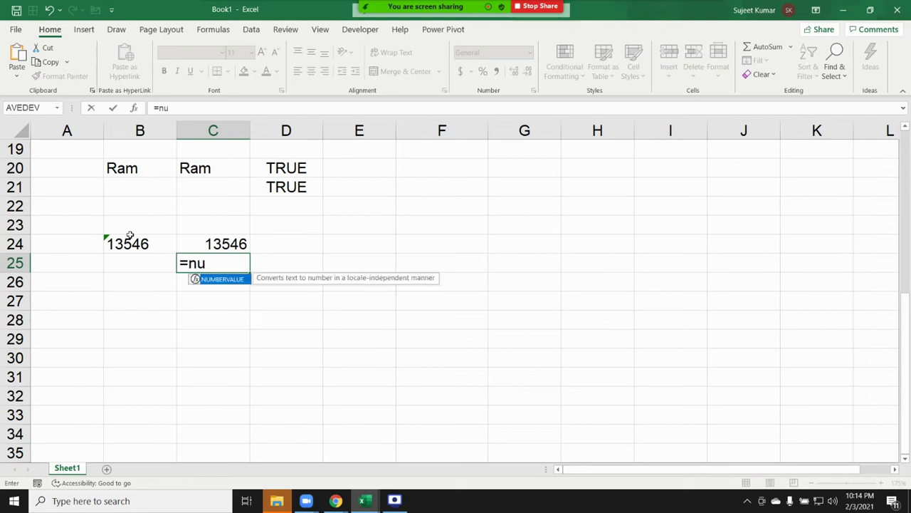
key(Tab)
click(129, 236)
key(Return)
key(Up)
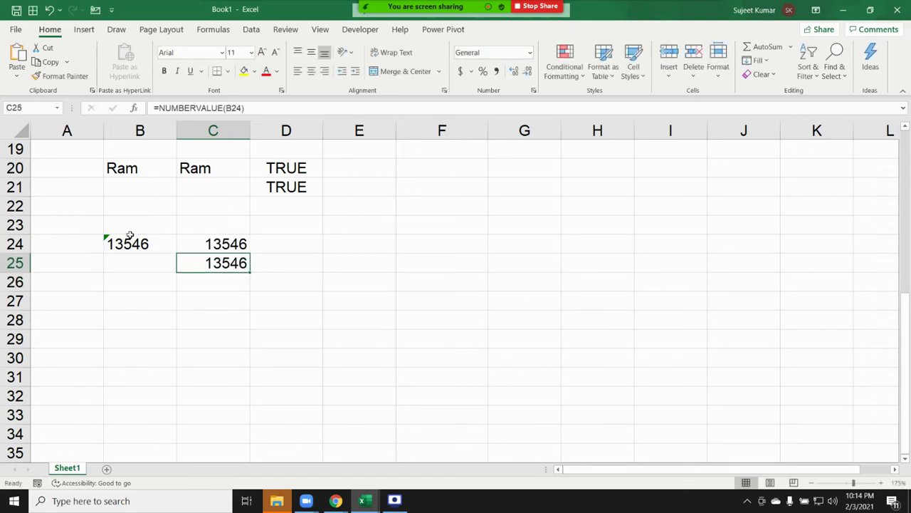
Scroll back up to the top of the sheet
scroll(297, 306, up, 2)
scroll(299, 307, up, 1)
scroll(300, 309, up, 2)
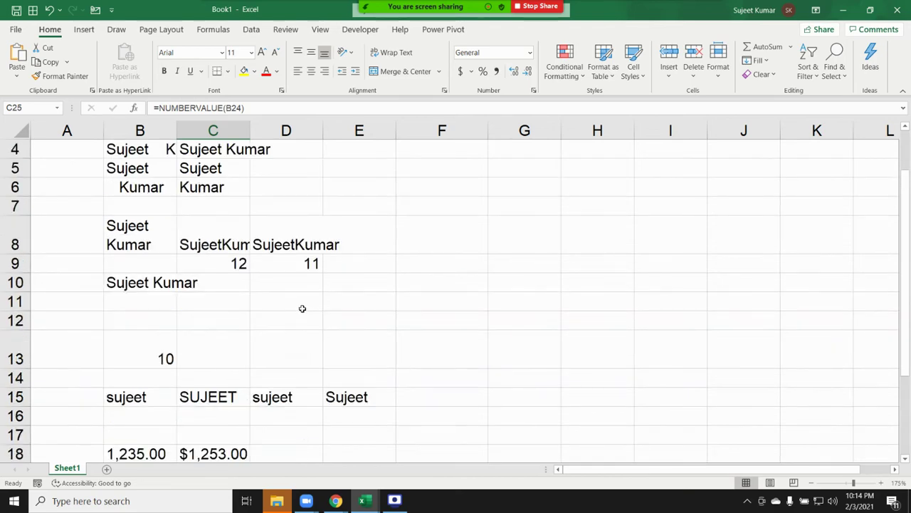
scroll(301, 310, up, 1)
scroll(366, 285, down, 4)
scroll(366, 284, down, 4)
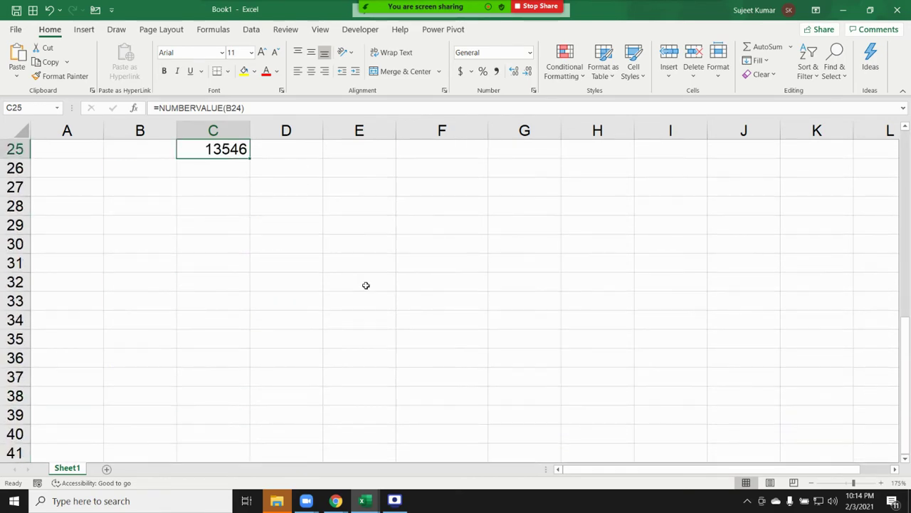
scroll(366, 285, up, 2)
scroll(365, 285, up, 1)
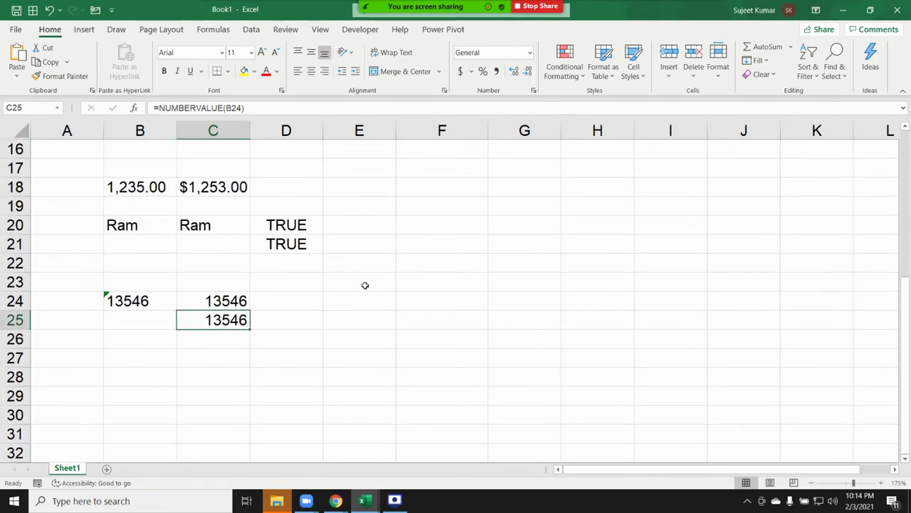
scroll(366, 285, up, 4)
scroll(398, 271, up, 1)
Fill H1:H10 with 85, 25, asd, 25, 652, 256, asd, asd, asd, 526
click(603, 150)
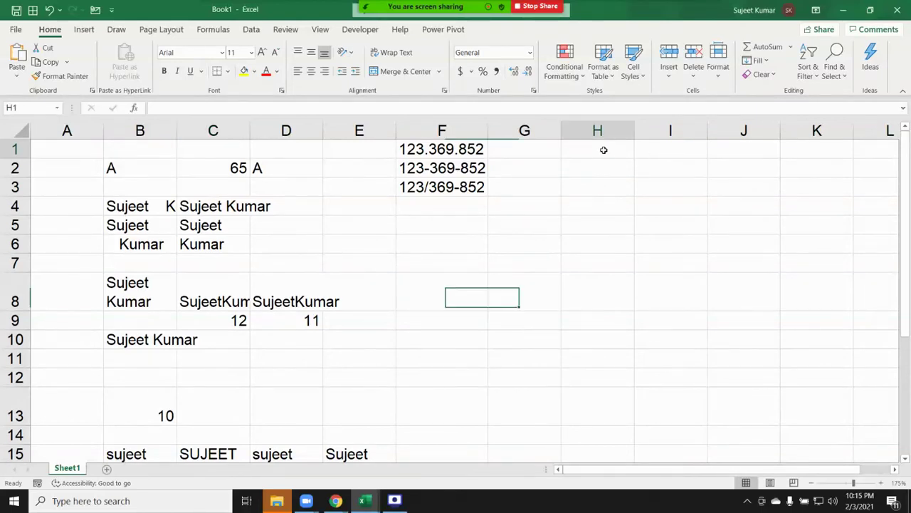
text(85)
key(Return)
text(25)
key(Return)
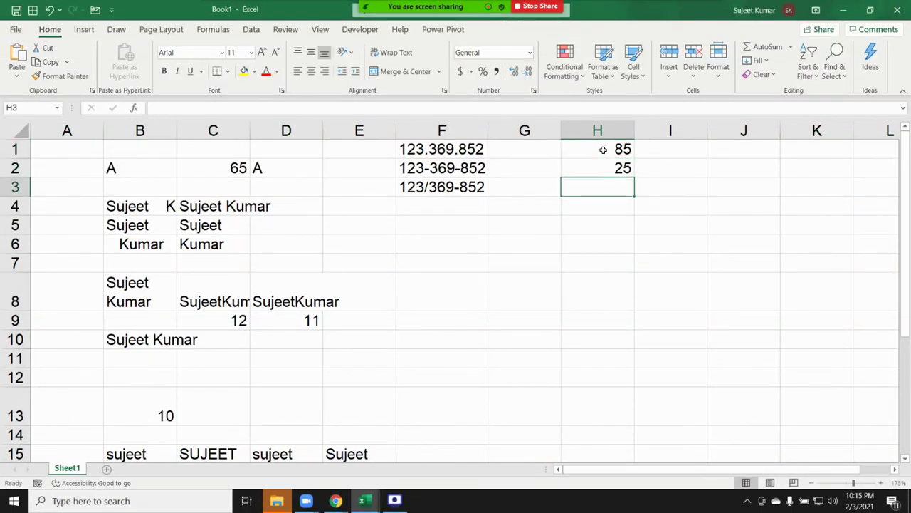
text(asd)
key(Return)
text(25)
key(Return)
text(6)
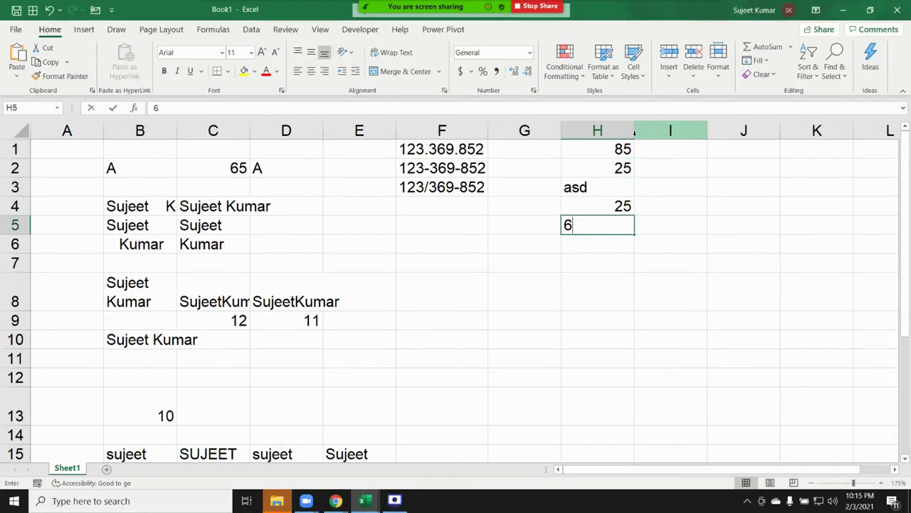
text(52)
key(Return)
text(256)
key(Return)
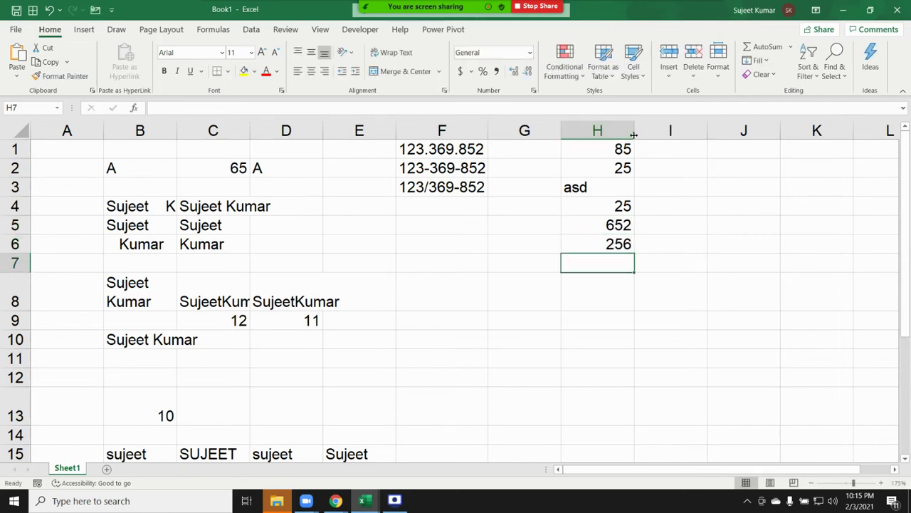
text(asd)
key(Return)
text(asd)
key(Return)
text(asd)
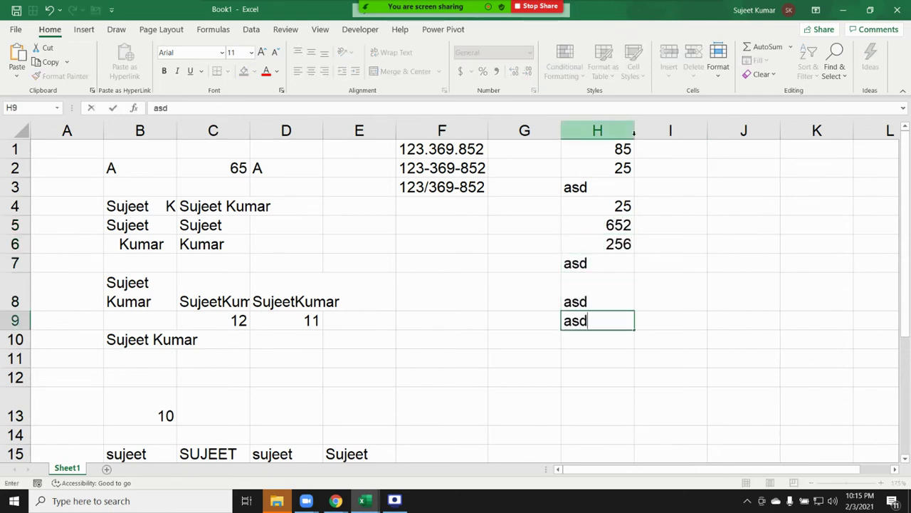
key(Return)
text(526)
key(Return)
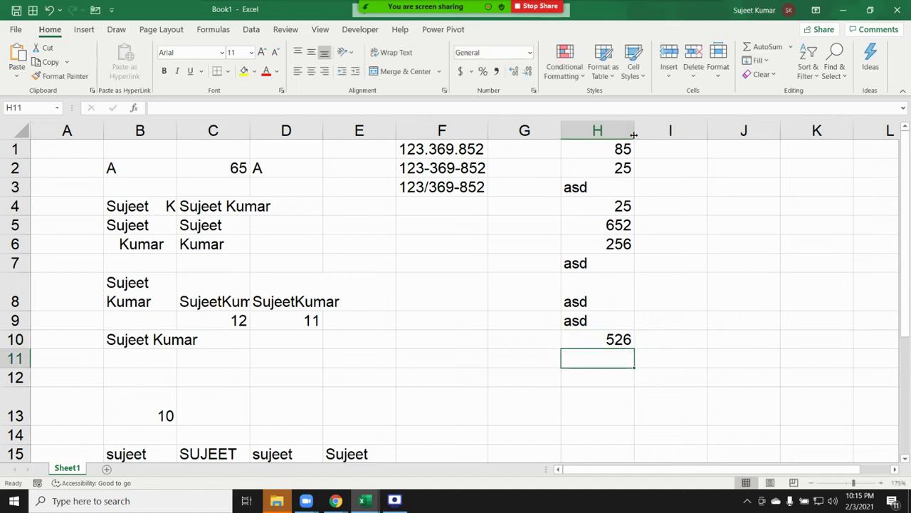
Enter =T(H1) in I1 and fill it down to I10 with Ctrl+D
click(659, 151)
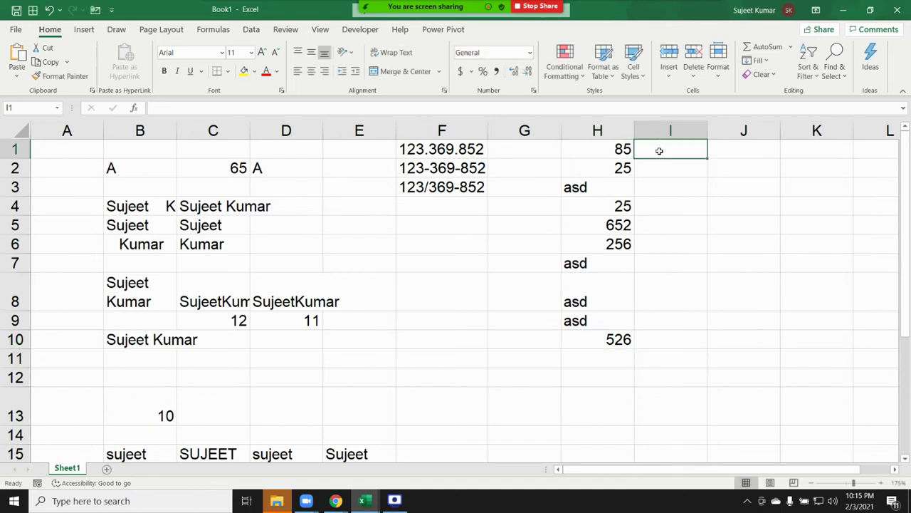
text(=)
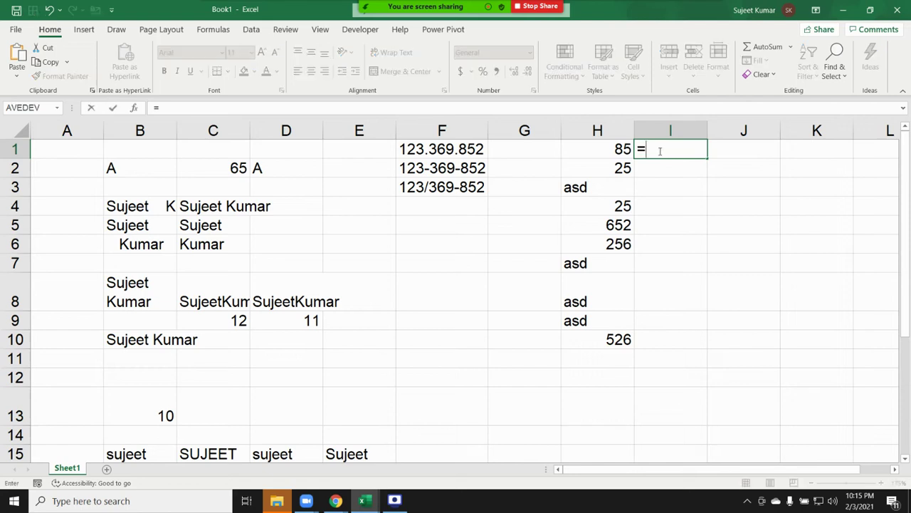
text(t)
key(Tab)
key(Left)
key(Return)
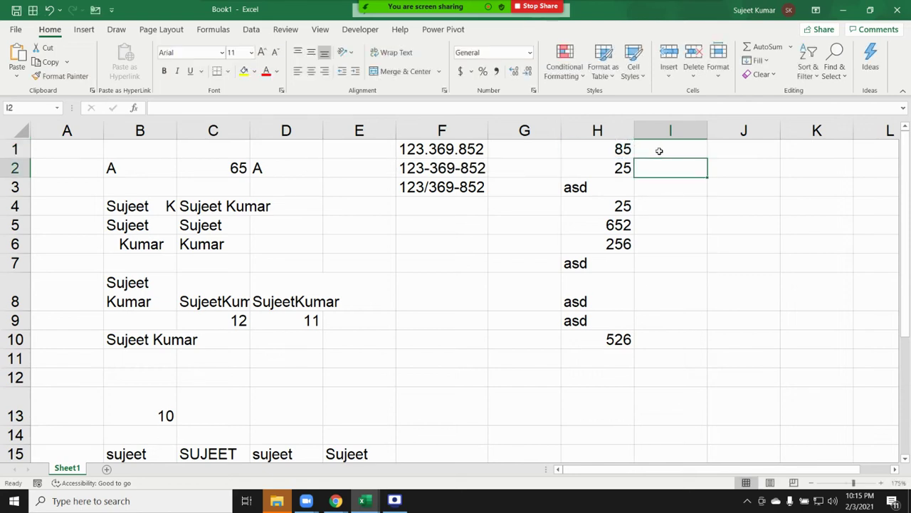
key(Left)
key(ctrl+Down)
key(Right)
key(ctrl+shift+Up)
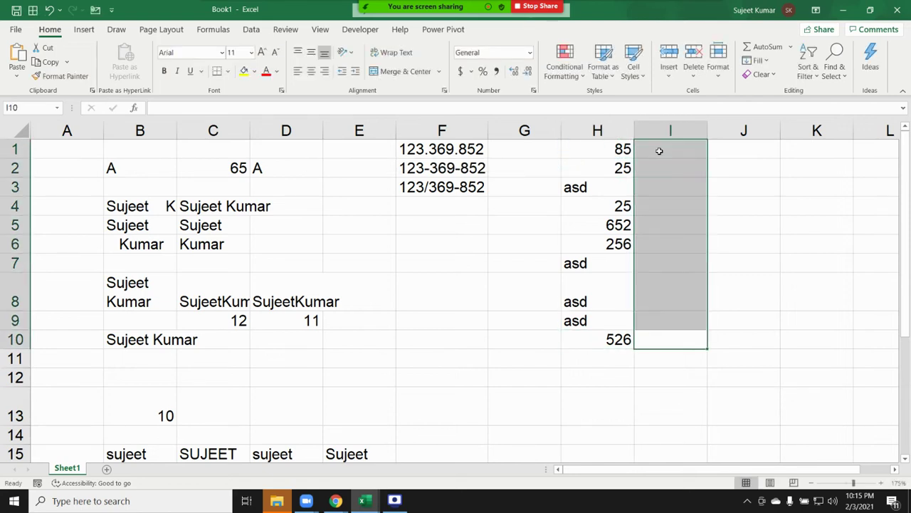
key(ctrl+d)
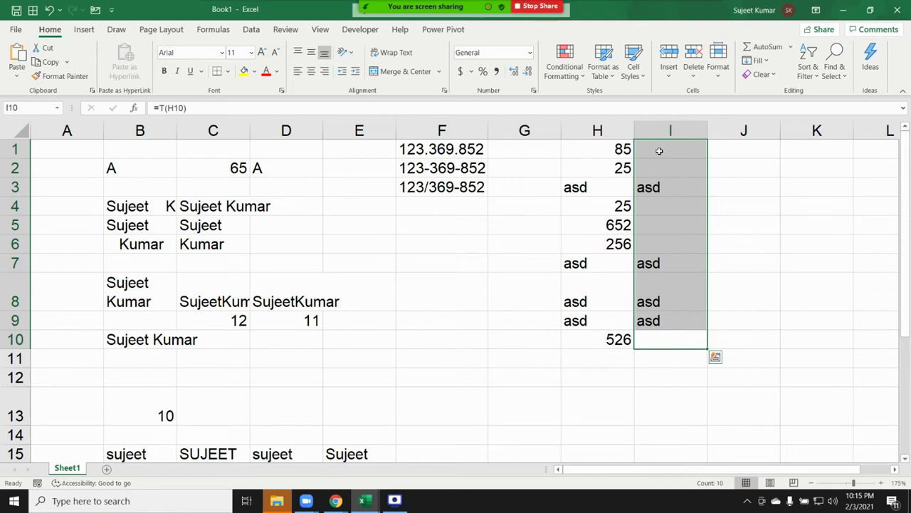
key(Up)
click(659, 151)
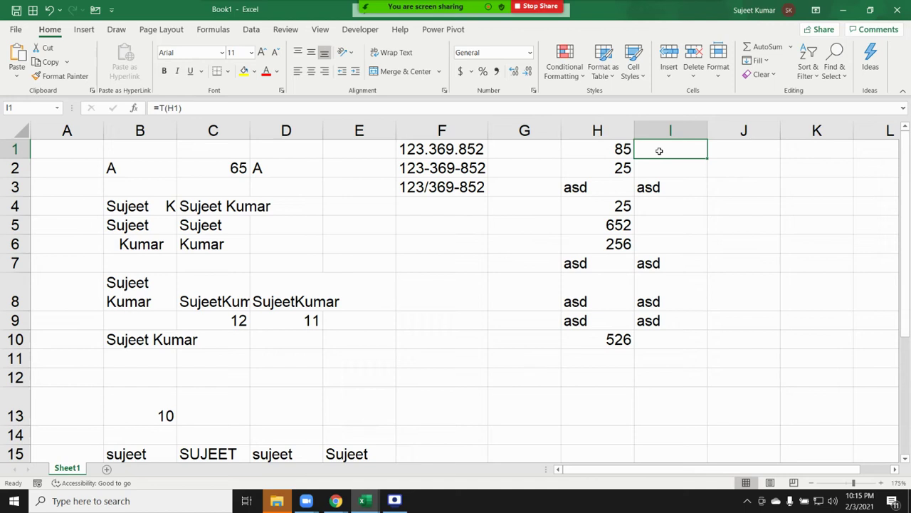
key(Right)
Enter =N(H1) in J1, fill it down to J10, and review the results
text(=)
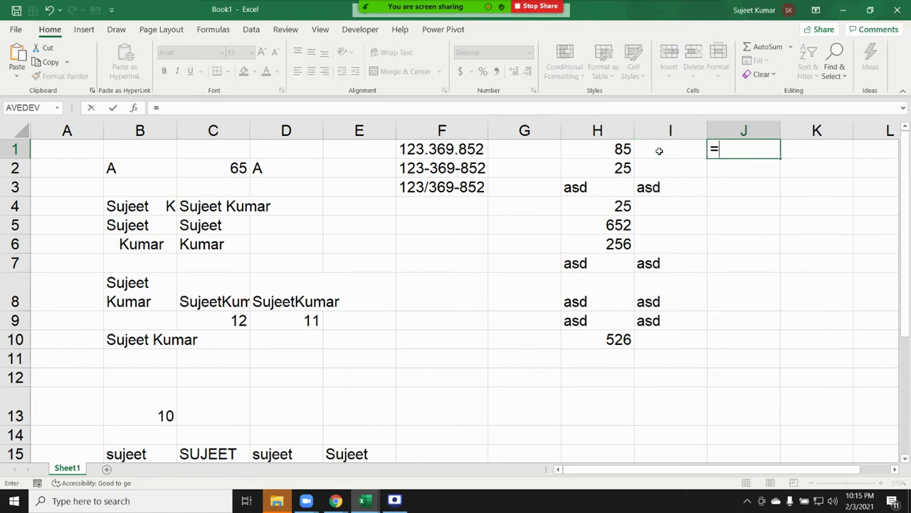
text(n()
key(Left)
key(Left)
key(Return)
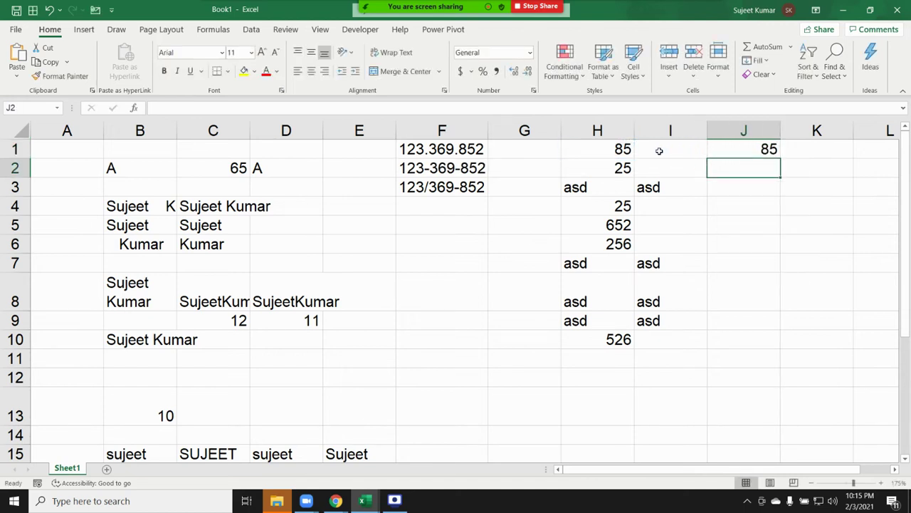
key(Left)
key(Left)
key(ctrl+Down)
key(Right)
key(Right)
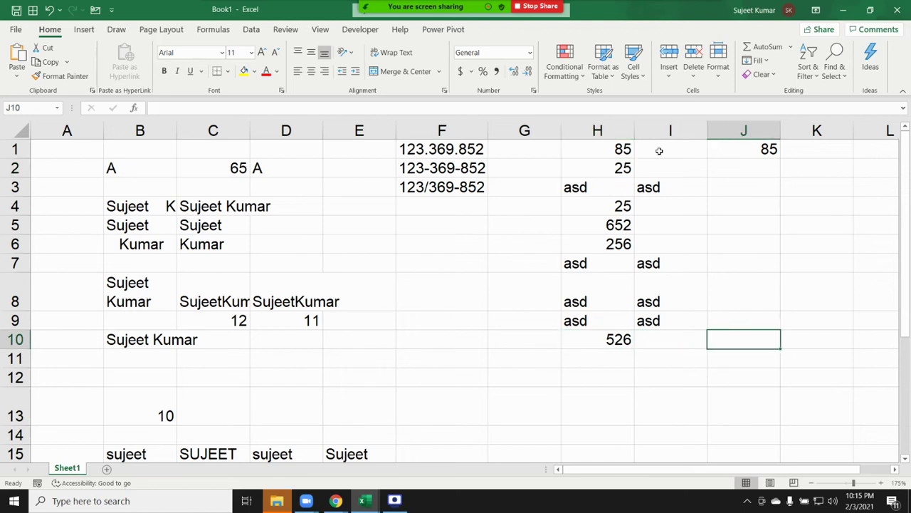
key(ctrl+shift+Up)
key(ctrl+d)
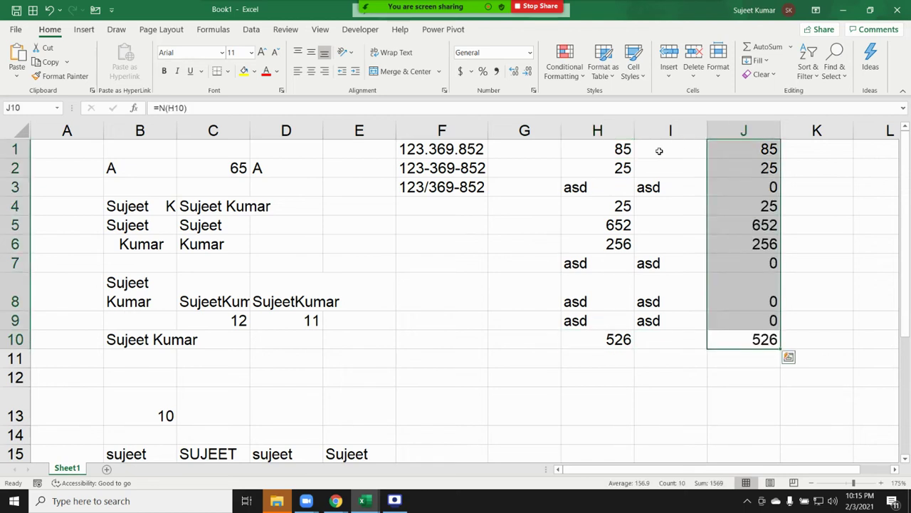
key(Up)
key(Up)
key(Up)
key(Up)
key(Up)
key(Up)
key(Up)
key(Up)
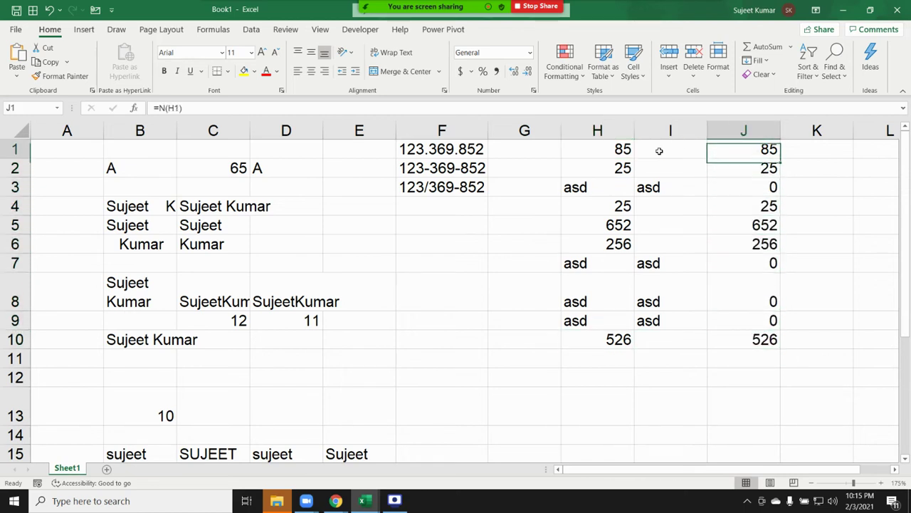
key(Down)
key(Down)
key(Down)
key(Down)
key(Down)
key(Down)
key(Down)
key(Down)
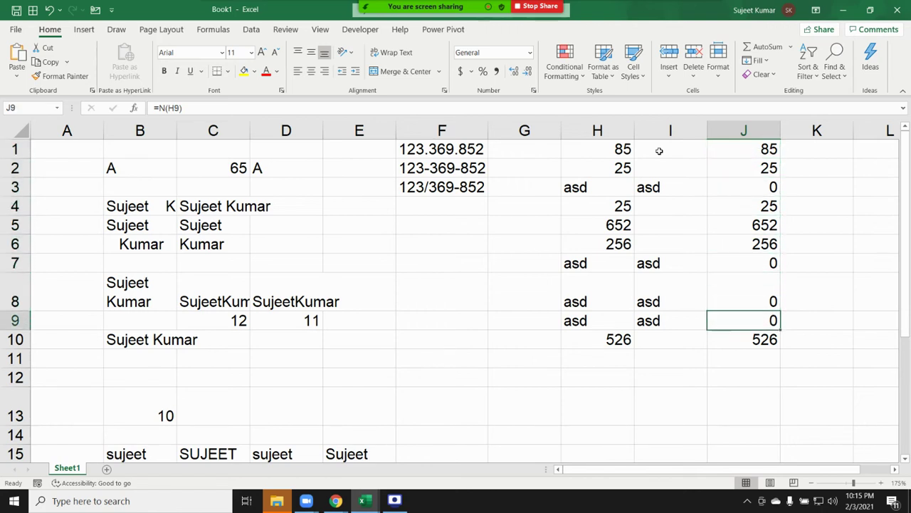
key(Down)
key(Down)
key(Up)
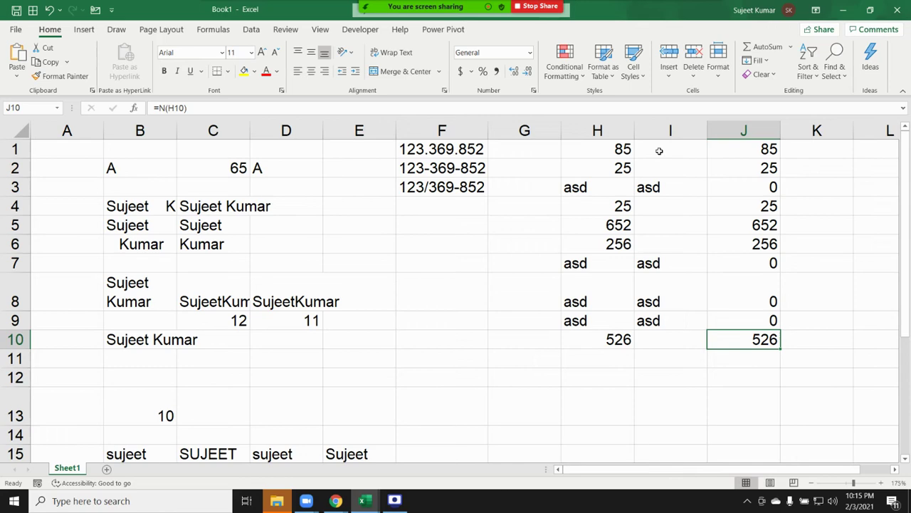
Move to empty cell F12 and open the Developer options
click(334, 373)
click(449, 372)
scroll(467, 377, down, 2)
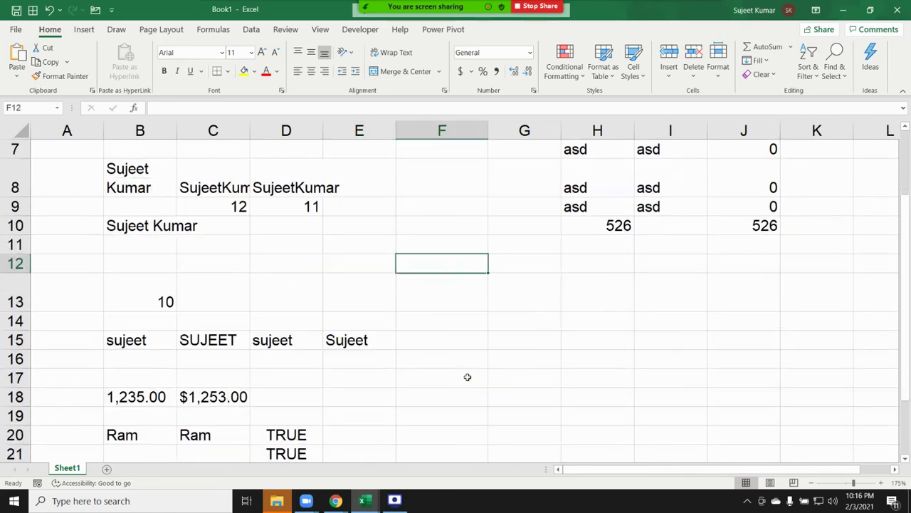
scroll(467, 377, up, 2)
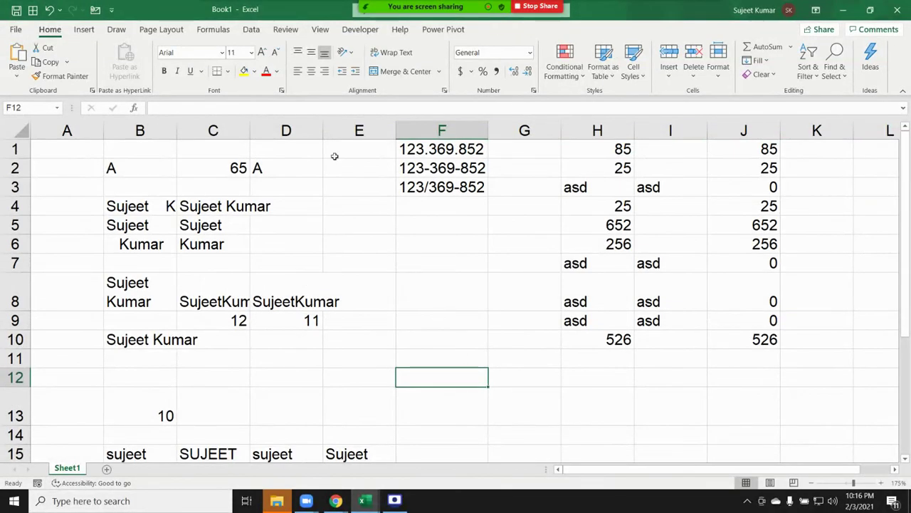
click(361, 29)
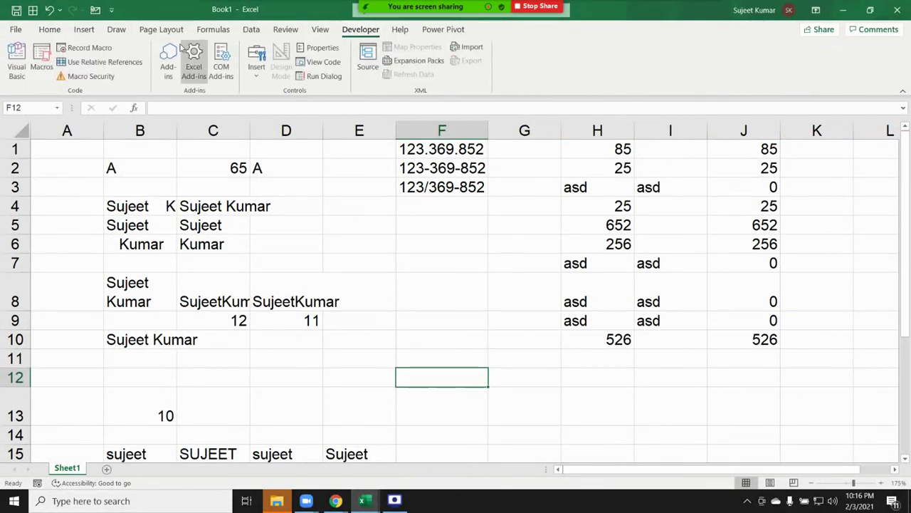
click(159, 30)
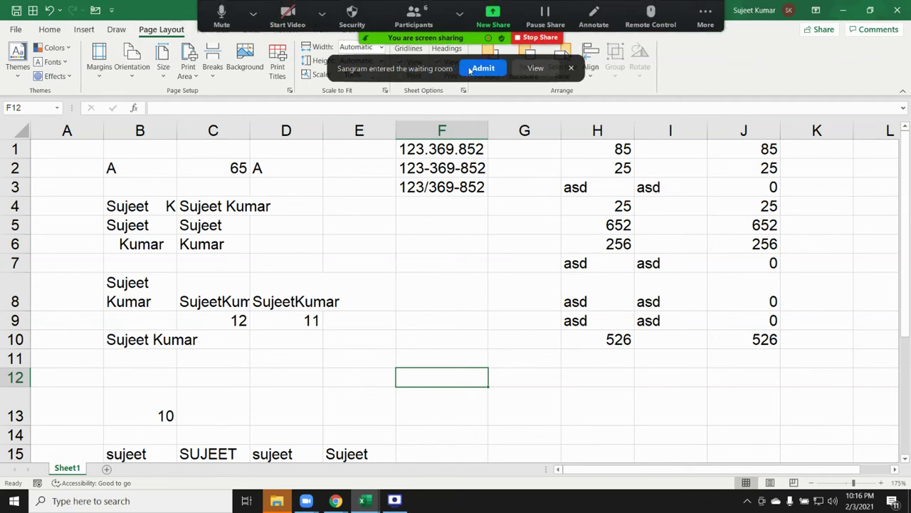
click(761, 350)
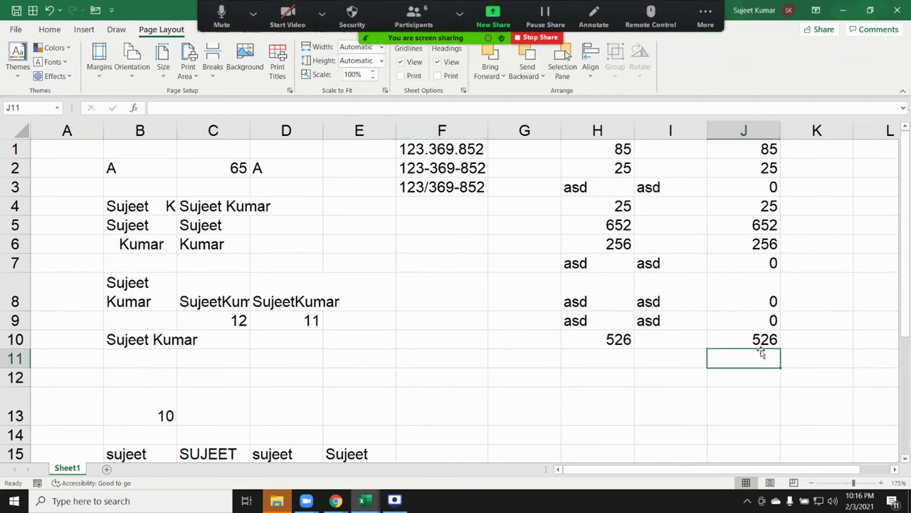
click(682, 321)
click(767, 317)
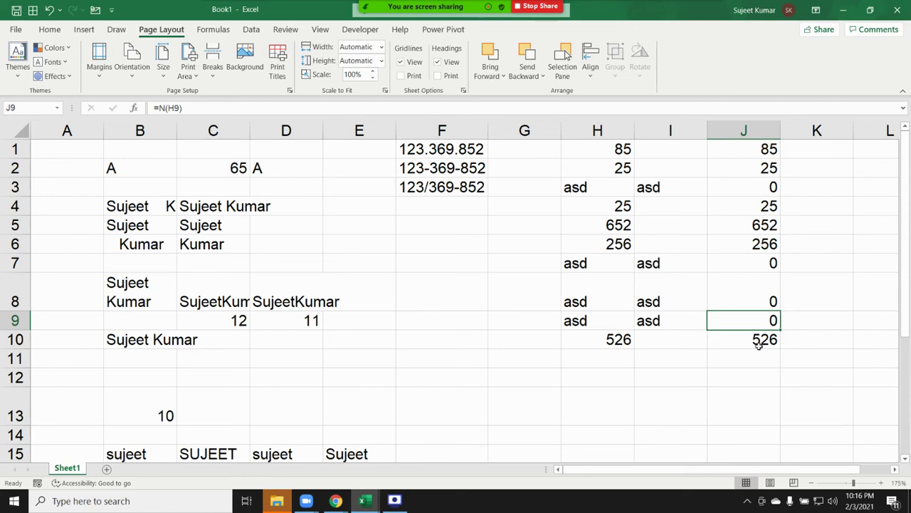
Select F7 and scroll down so rows 24–40 are visible
click(442, 262)
scroll(427, 305, down, 3)
scroll(356, 306, down, 4)
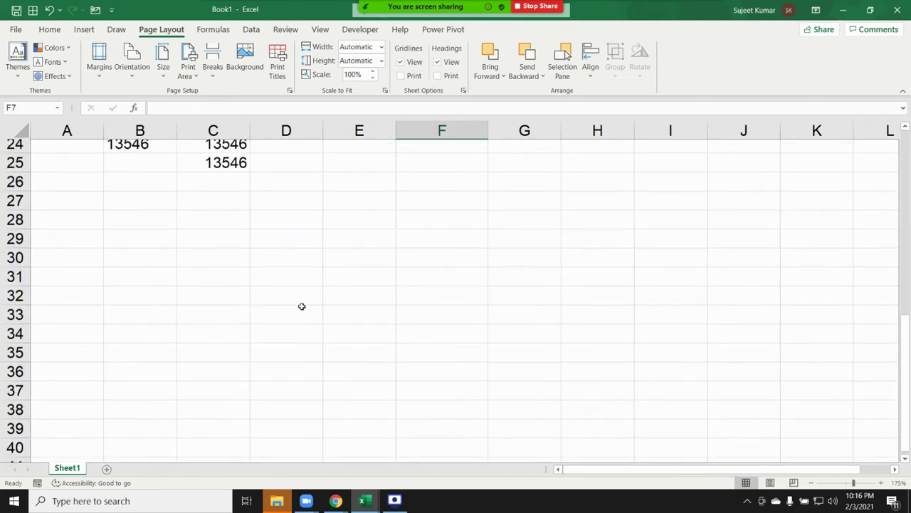
Enter 123.369.8521 in B28 and widen column B to fit it
click(119, 205)
text(1)
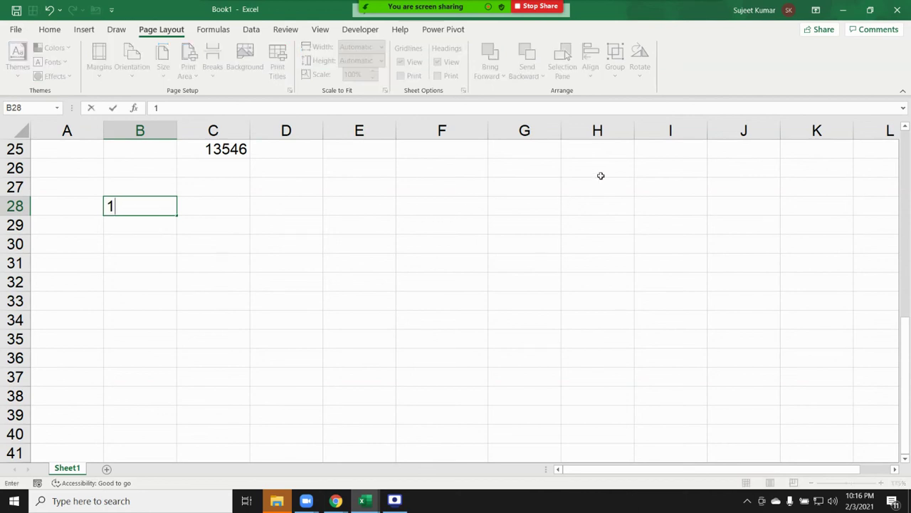
text(23.369.)
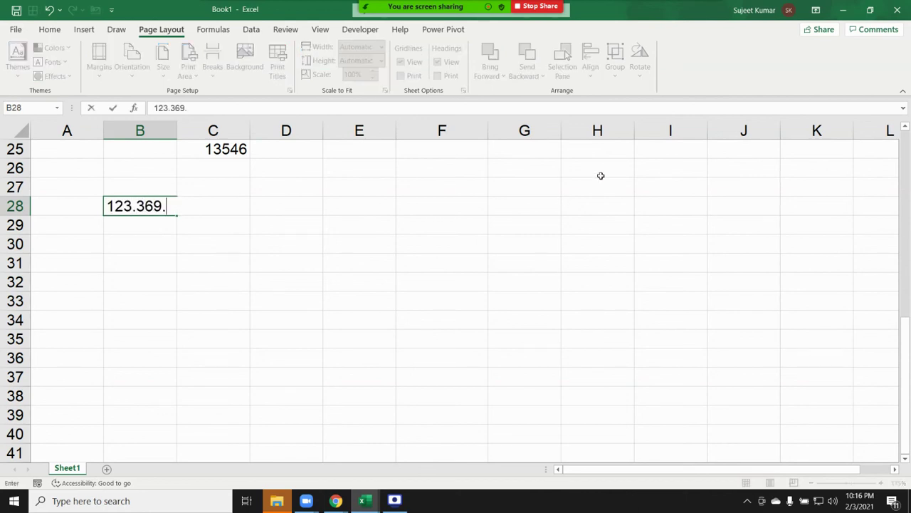
text(8521)
key(Return)
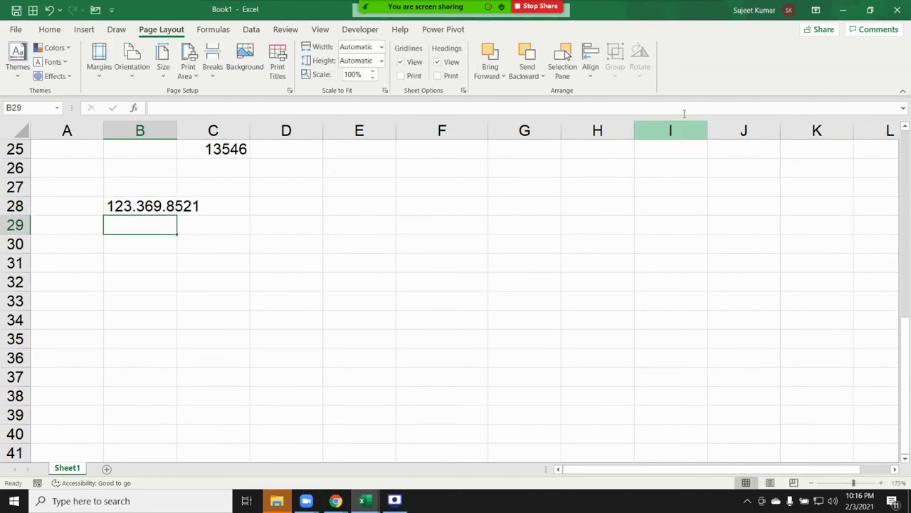
double_click(176, 130)
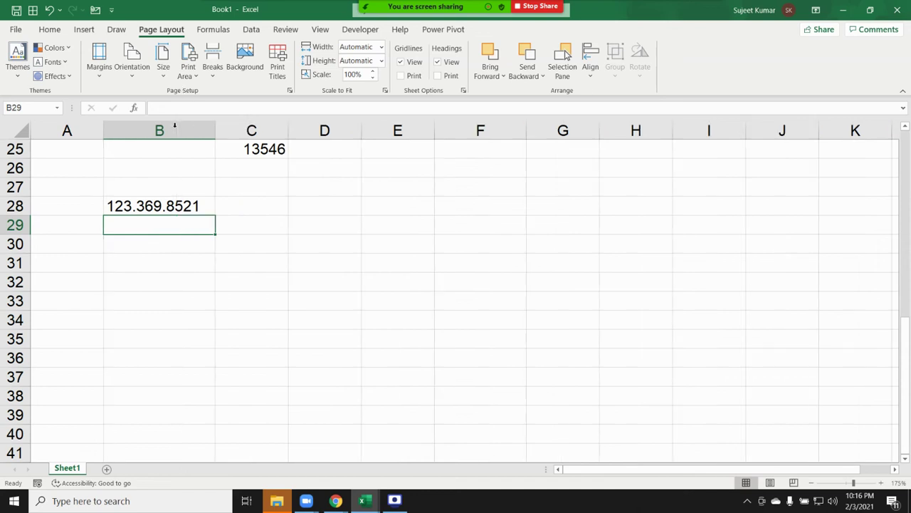
Enter =LEFT(B28,3) in C28, returning 123
click(245, 201)
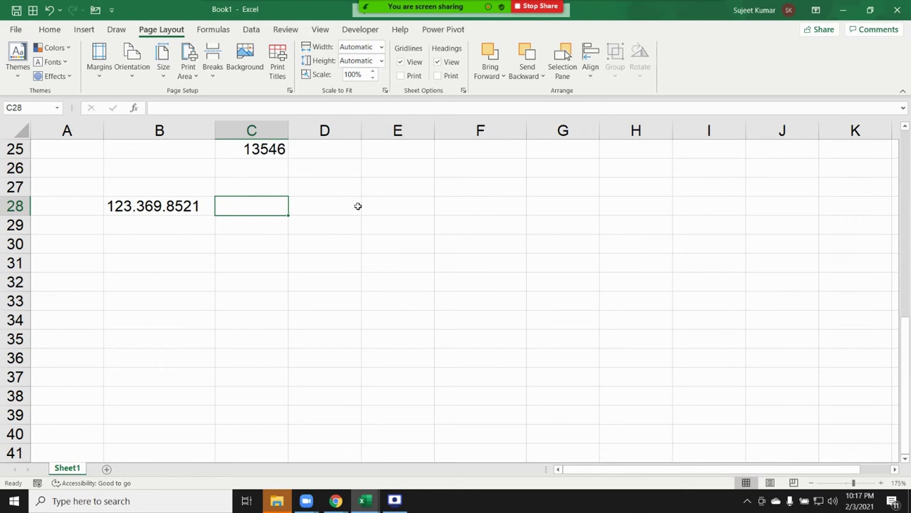
text(=l)
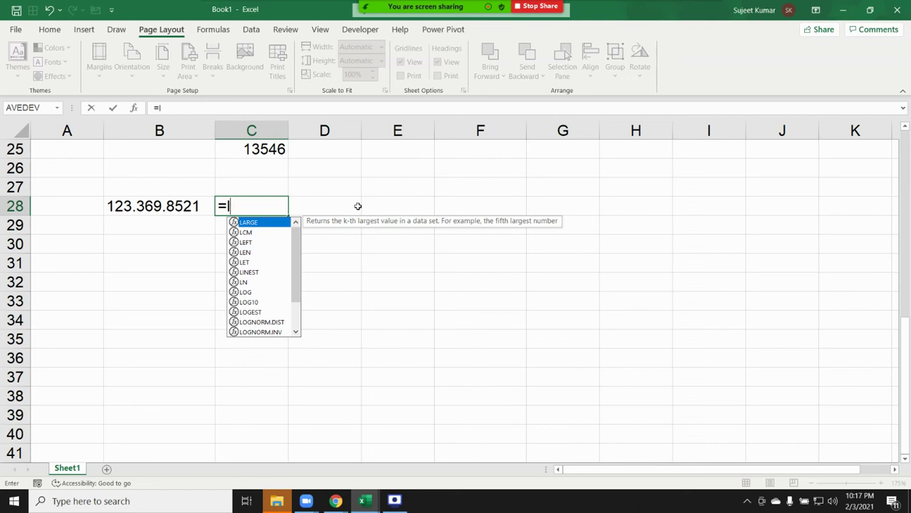
text(e)
key(Tab)
key(Left)
key(Left)
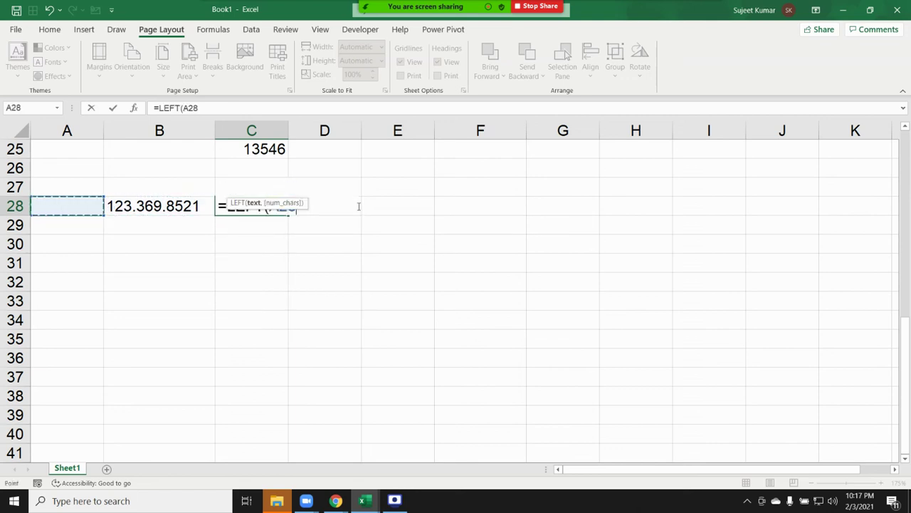
key(Right)
text(,3)
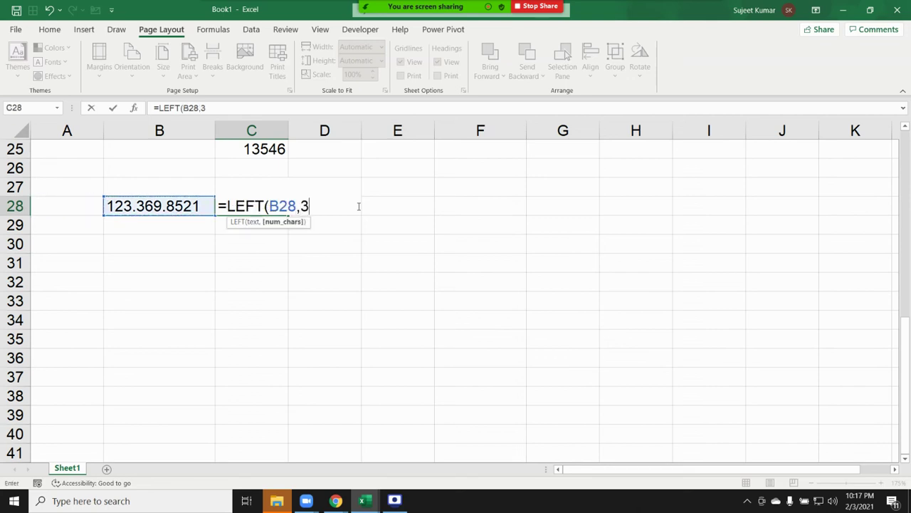
key(Return)
Enter =MID(B28,5,3) in D28, returning 369
click(337, 205)
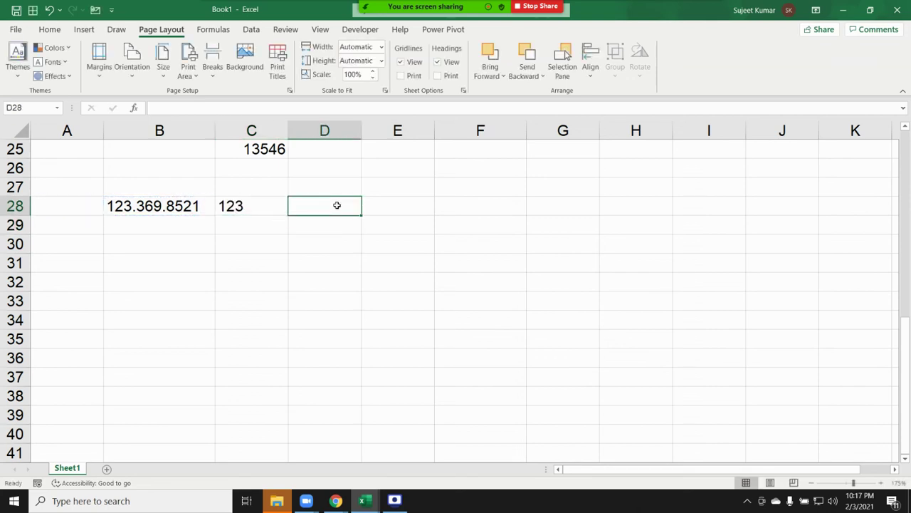
text(=,id)
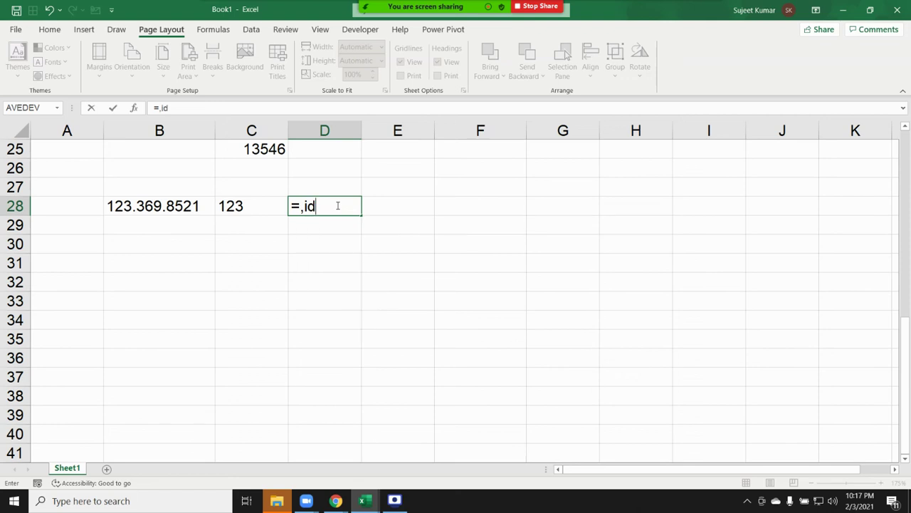
key(BackSpace)
key(BackSpace)
key(BackSpace)
text(mid)
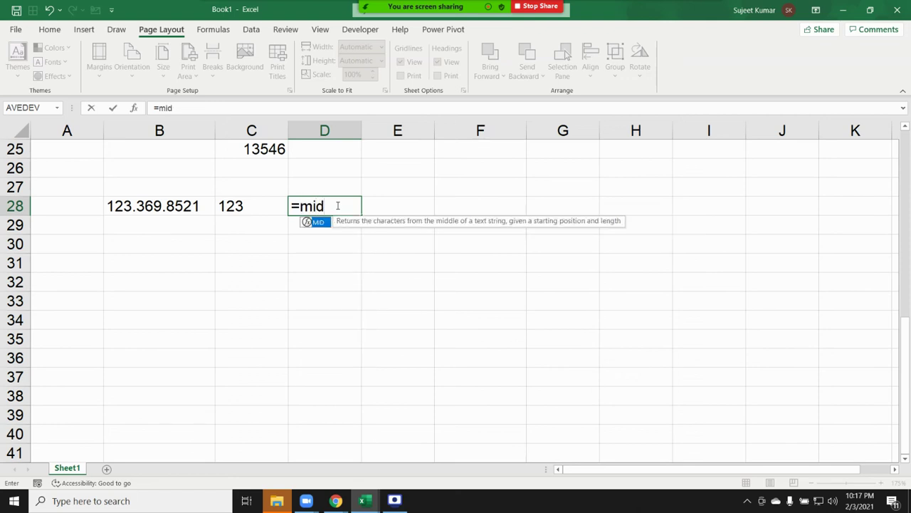
key(Tab)
key(Left)
key(Left)
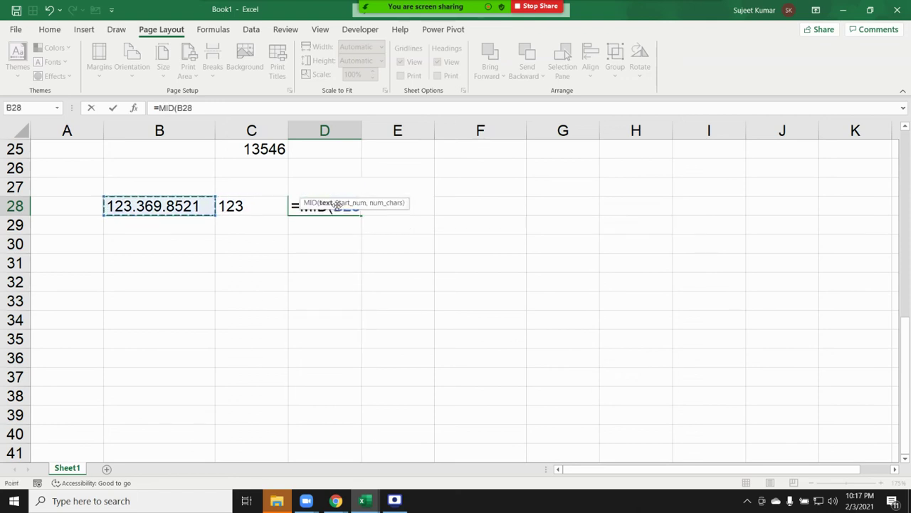
text(,)
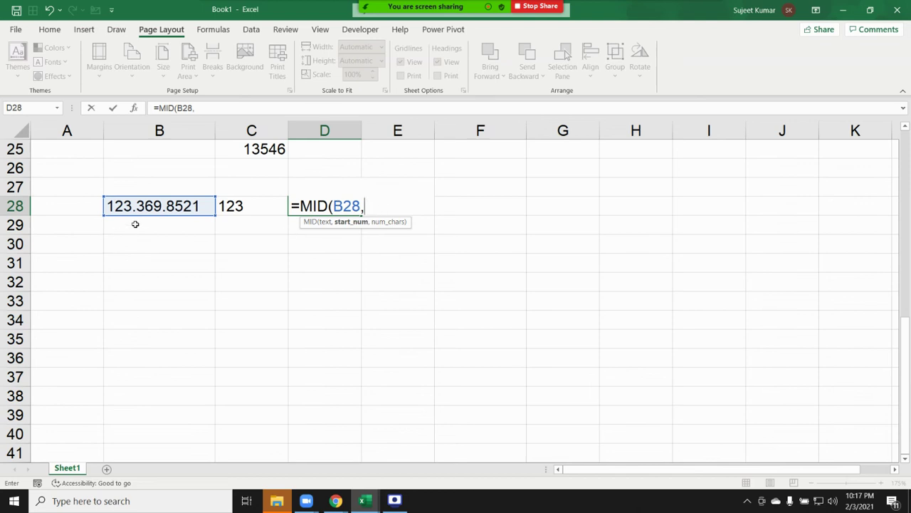
text(5)
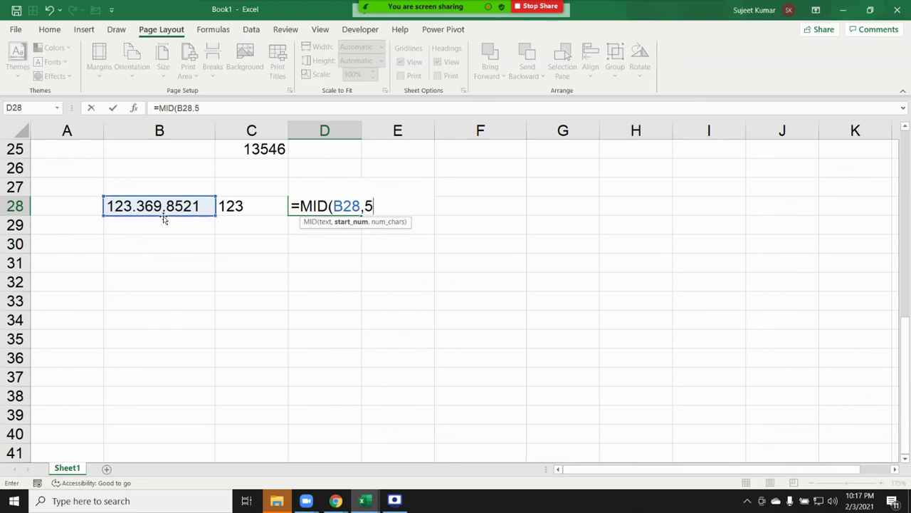
text(,3)
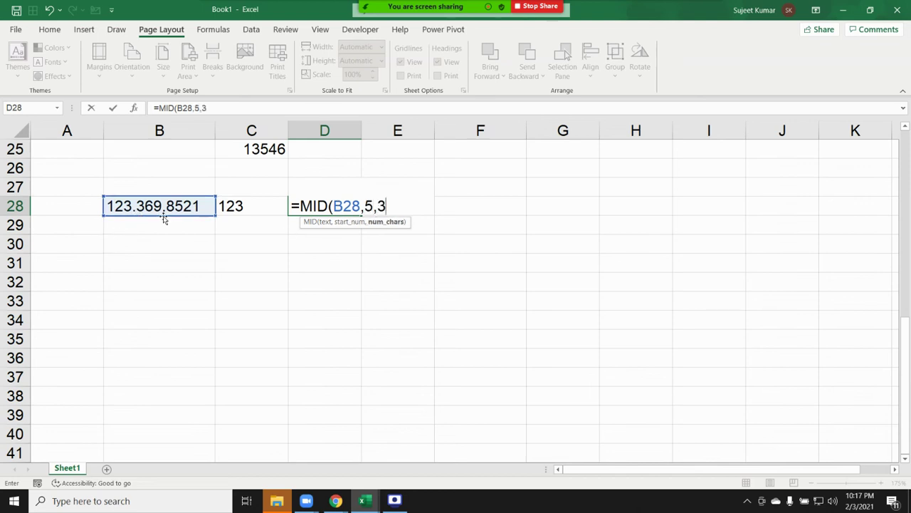
key(Return)
key(Up)
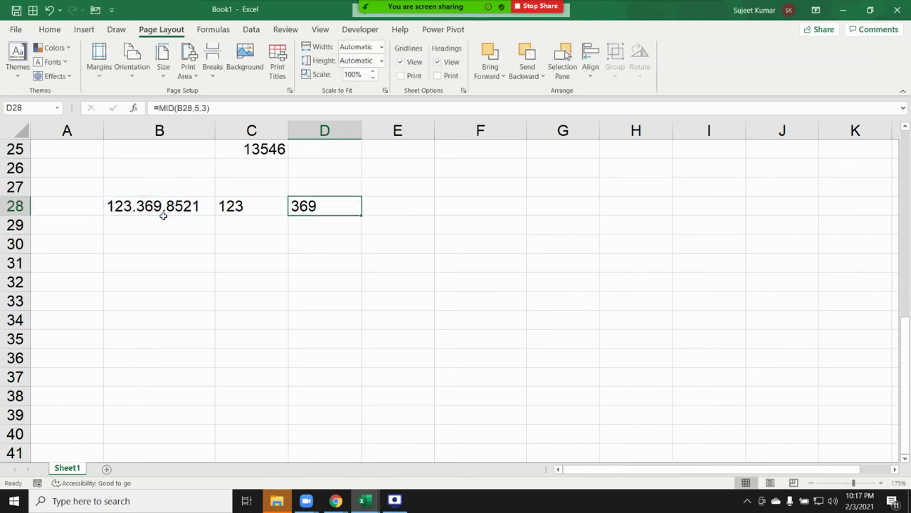
key(Right)
Enter =RIGHT(B28,4) in E28, returning 8521
text(=)
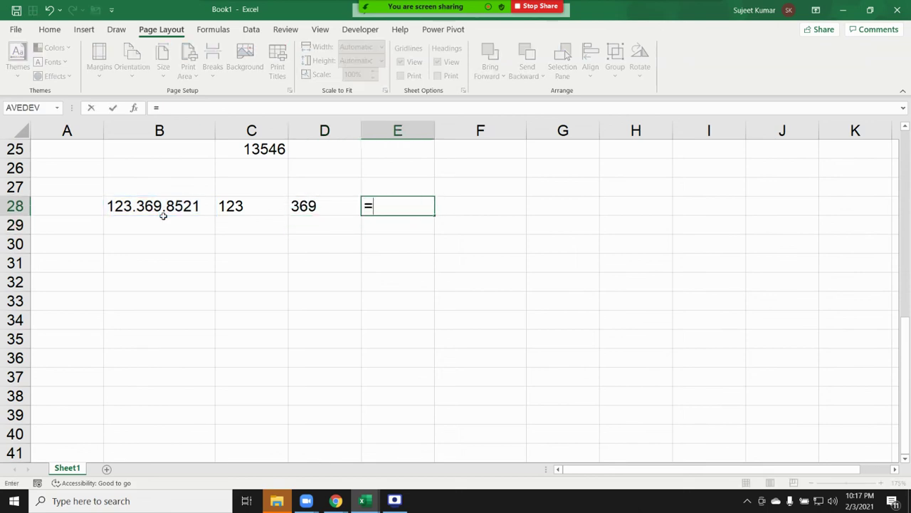
text(ri)
key(Tab)
key(Left)
key(Left)
click(163, 215)
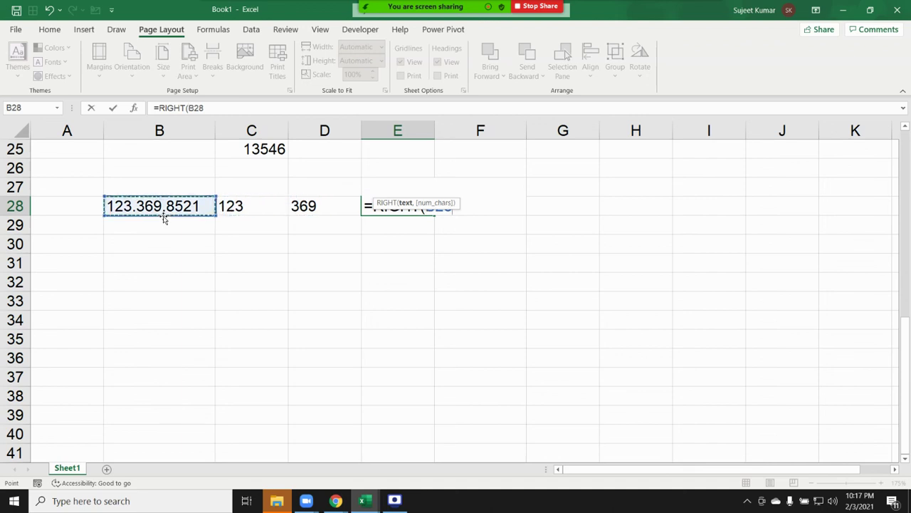
text(,4)
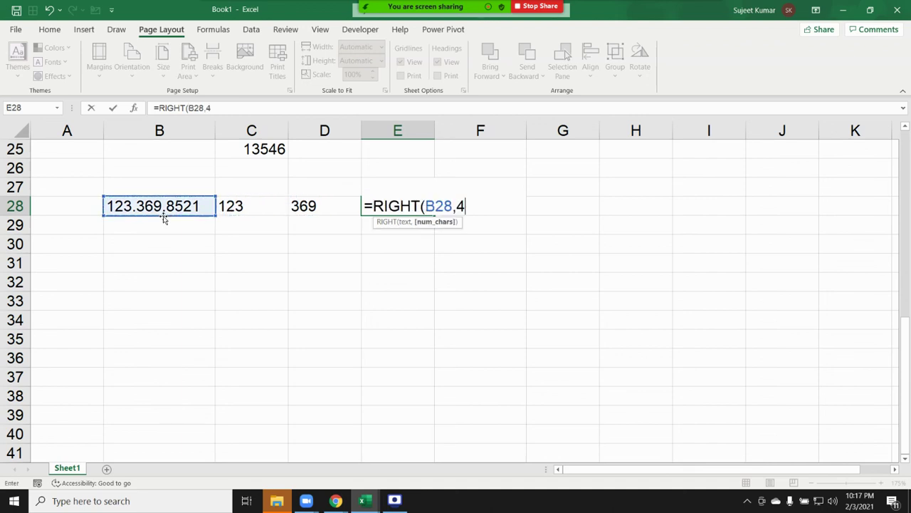
key(Return)
key(Up)
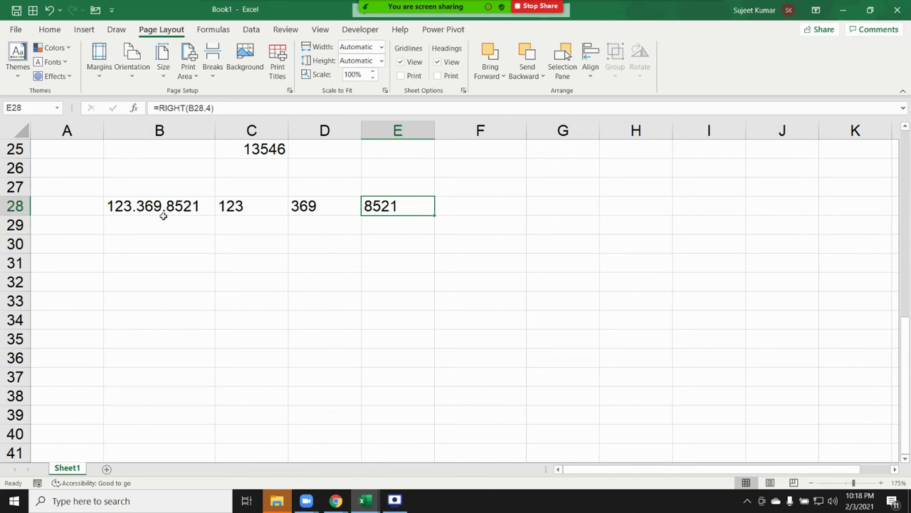
Scroll the Excel sheet back to the top and check Zoom's More meeting options
scroll(181, 244, up, 2)
scroll(181, 244, up, 4)
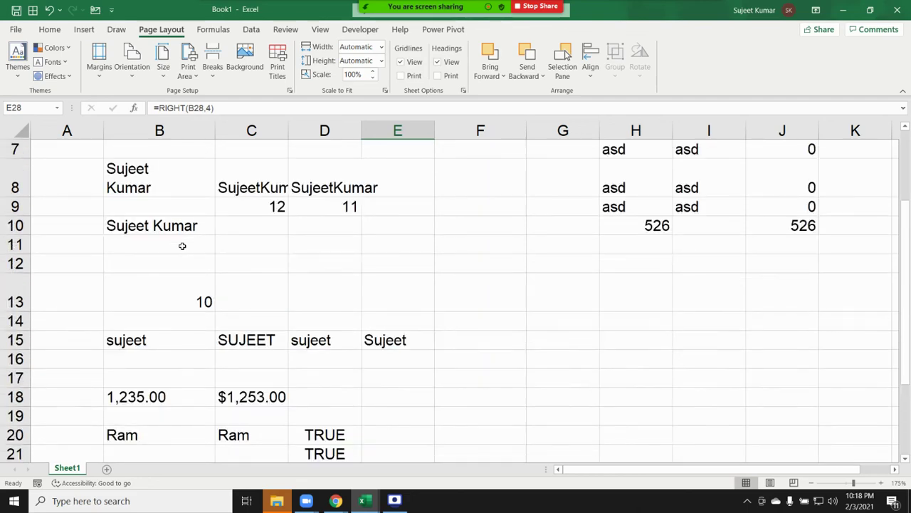
scroll(181, 244, up, 2)
mouse_move(456, 7)
click(706, 15)
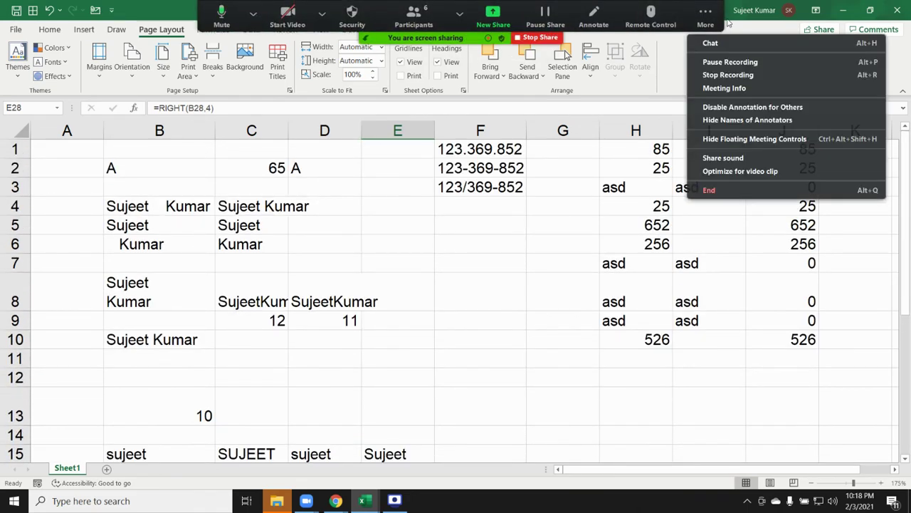
click(706, 15)
Bring up the screen recorder, then switch to Chrome's Classplus Messages window
click(753, 136)
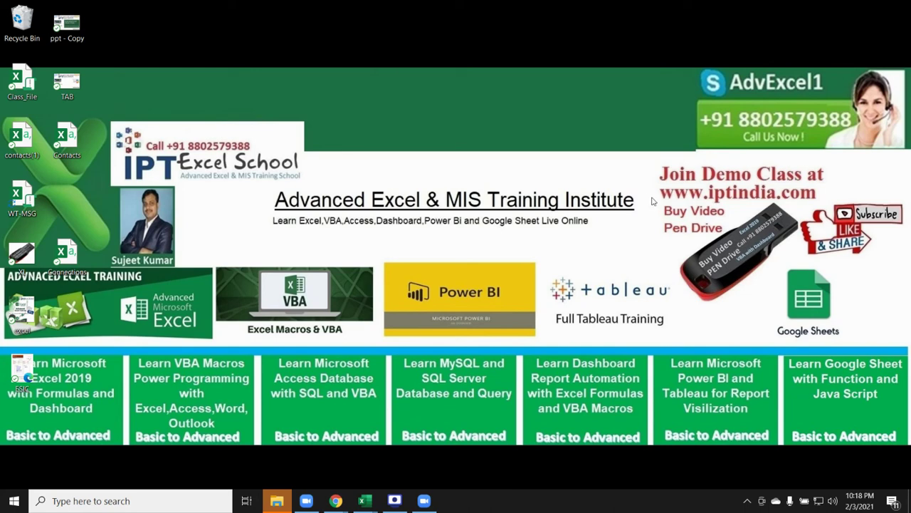
drag(653, 187, 828, 206)
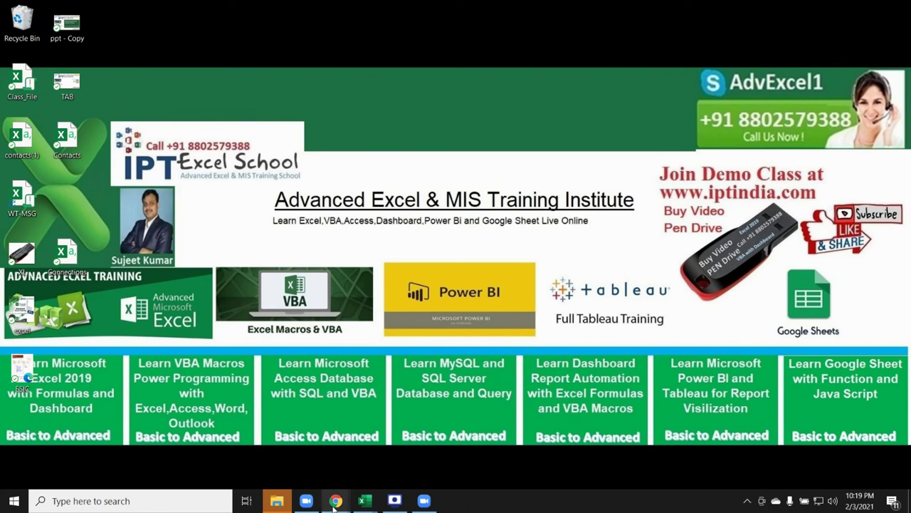
mouse_move(335, 501)
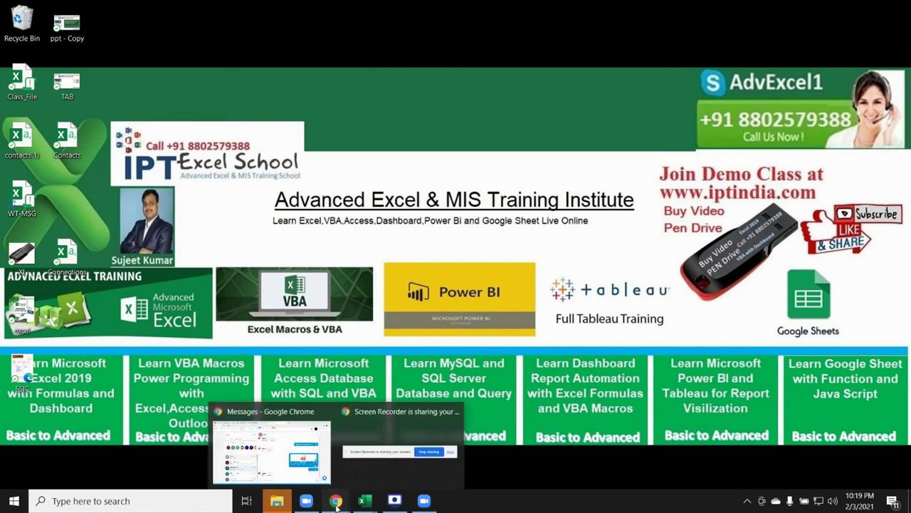
click(320, 475)
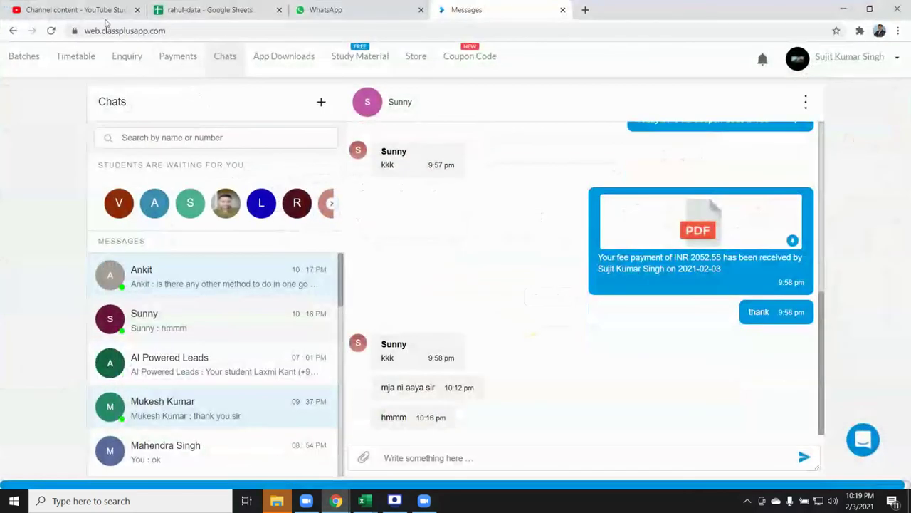
click(90, 13)
scroll(373, 315, down, 3)
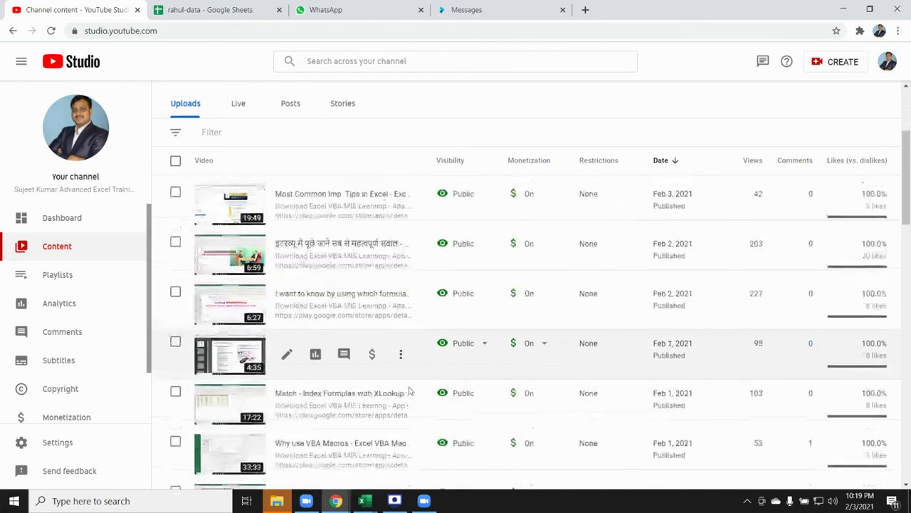
scroll(381, 335, down, 5)
scroll(392, 356, down, 5)
scroll(410, 391, down, 5)
scroll(409, 391, up, 4)
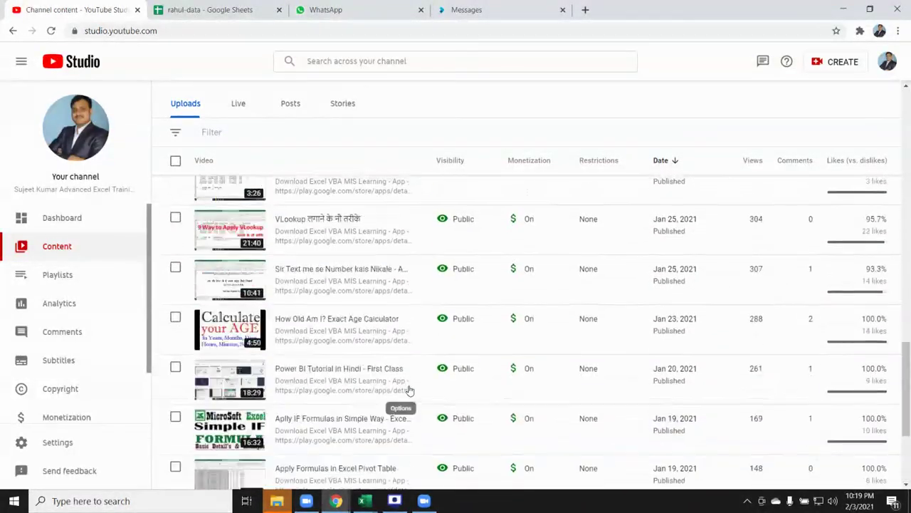
scroll(410, 392, up, 4)
scroll(410, 391, up, 4)
scroll(409, 390, up, 4)
scroll(409, 390, up, 3)
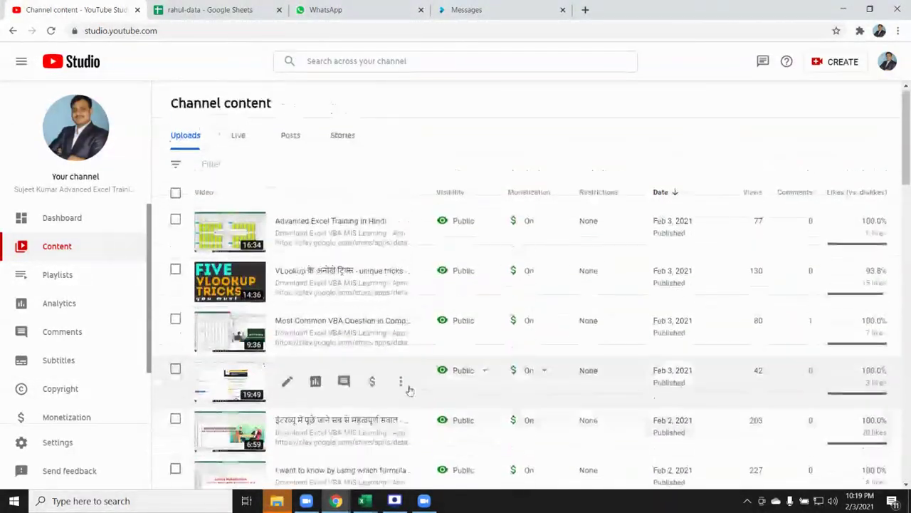
scroll(410, 391, down, 3)
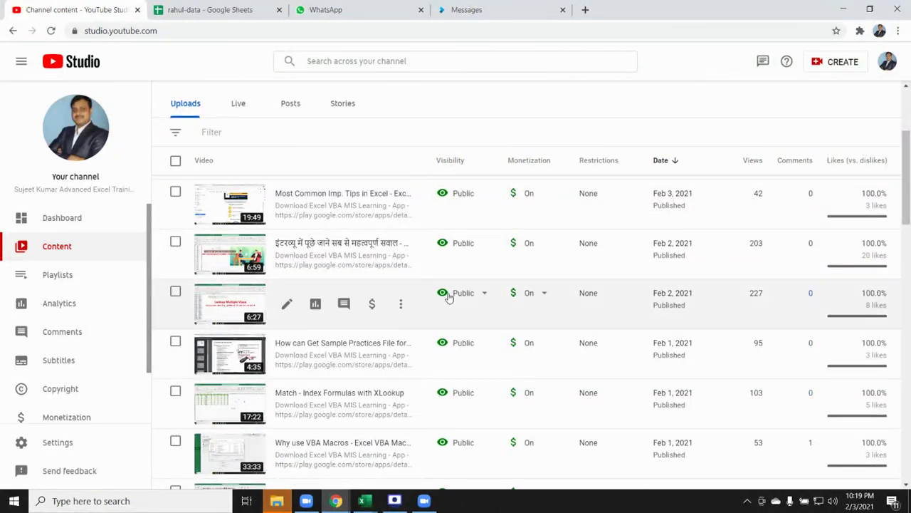
scroll(431, 356, up, 3)
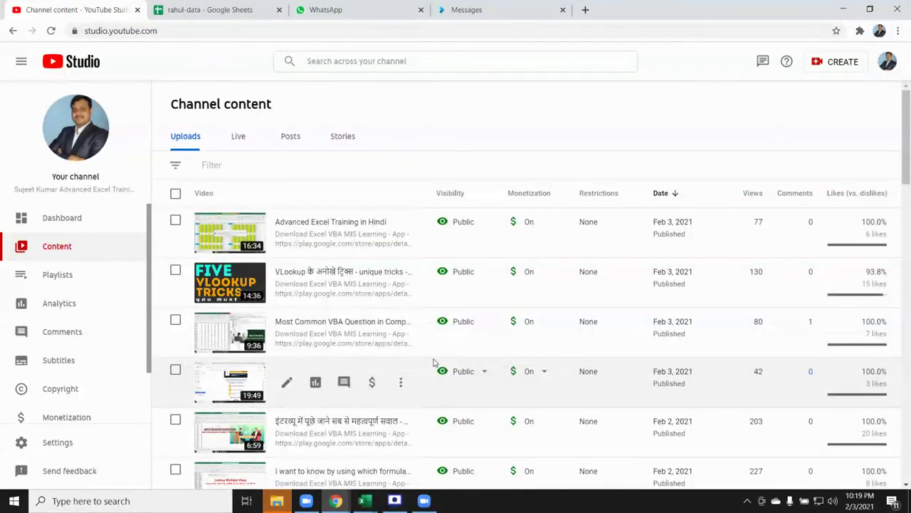
click(508, 11)
Open Classplus Study Material and browse its Videos
click(373, 64)
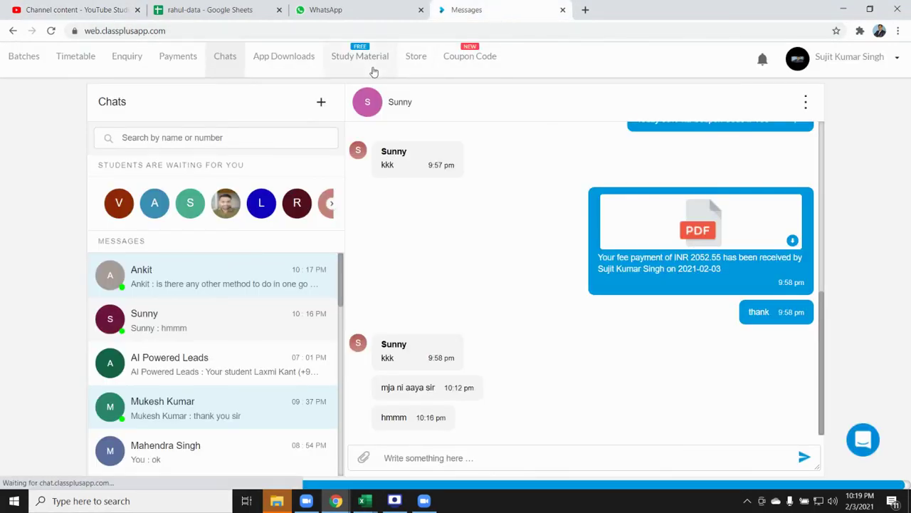
click(48, 158)
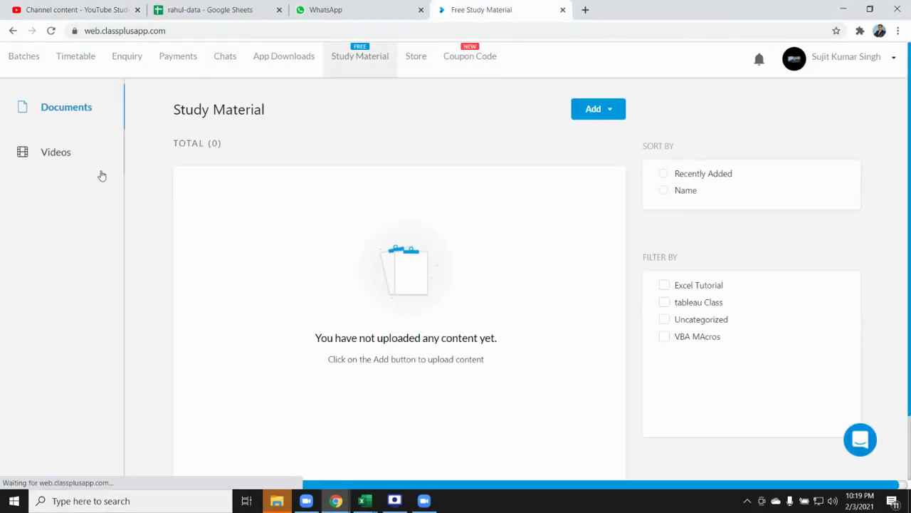
scroll(311, 274, down, 3)
scroll(325, 295, down, 4)
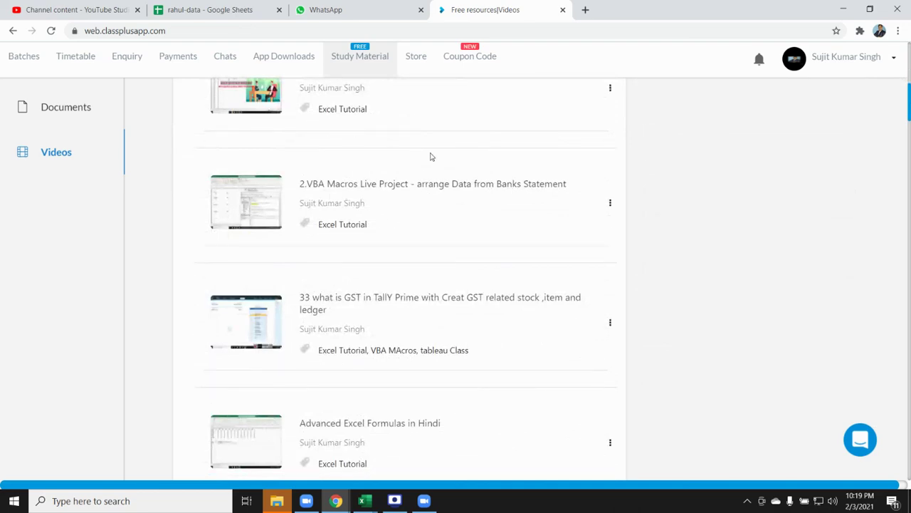
Browse the listings in the Classplus content Store
click(410, 63)
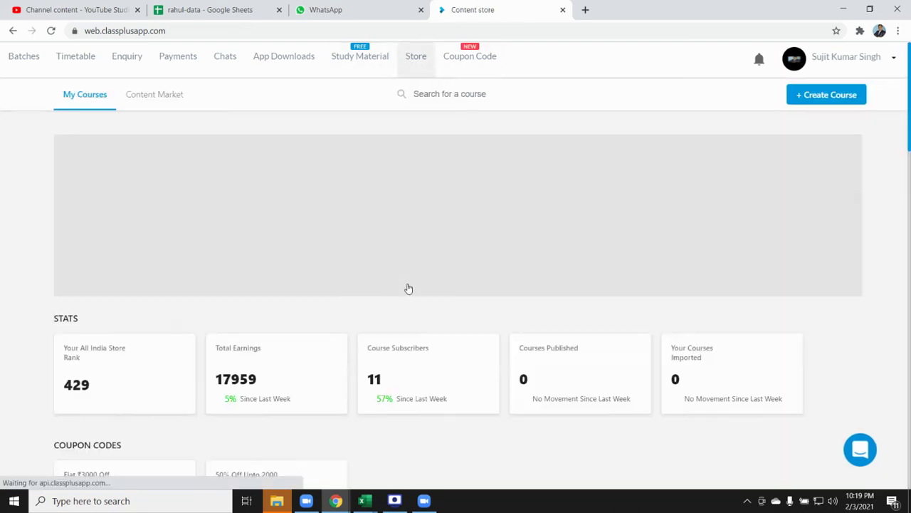
scroll(407, 291, down, 3)
scroll(407, 290, down, 3)
scroll(380, 309, up, 1)
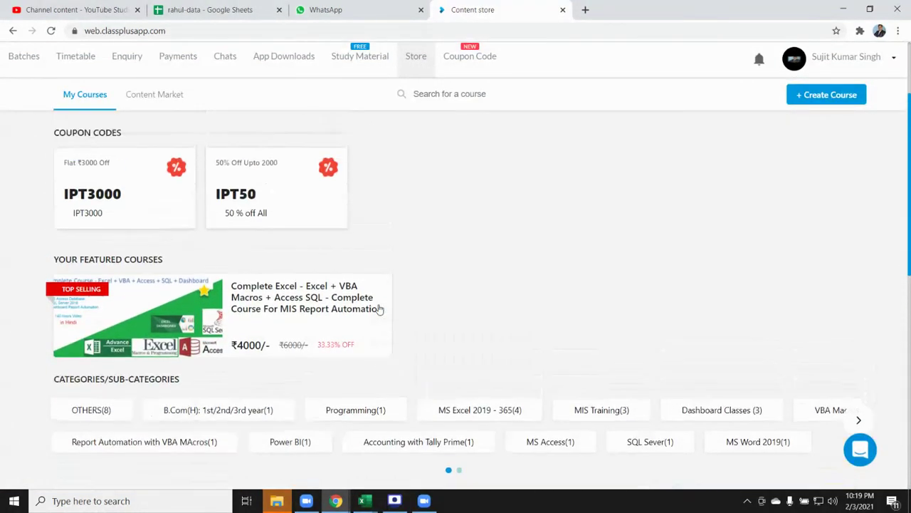
scroll(380, 310, down, 3)
scroll(380, 309, down, 2)
scroll(379, 310, down, 2)
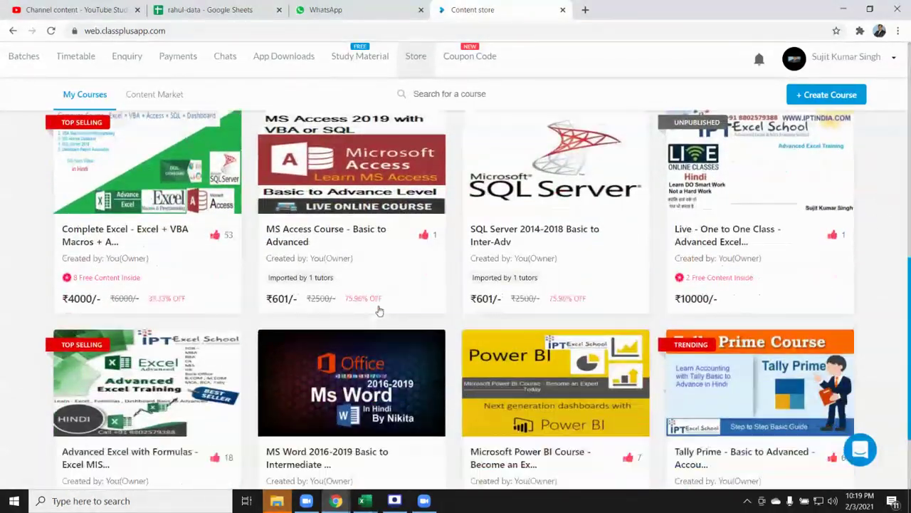
scroll(379, 310, down, 2)
View the full My Courses (10) list, then minimize Chrome
click(444, 443)
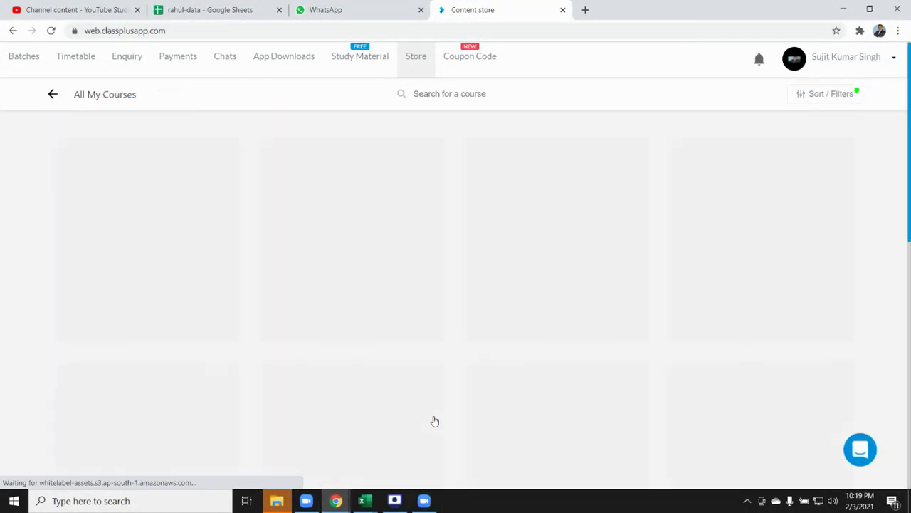
scroll(427, 388, down, 5)
scroll(427, 388, down, 2)
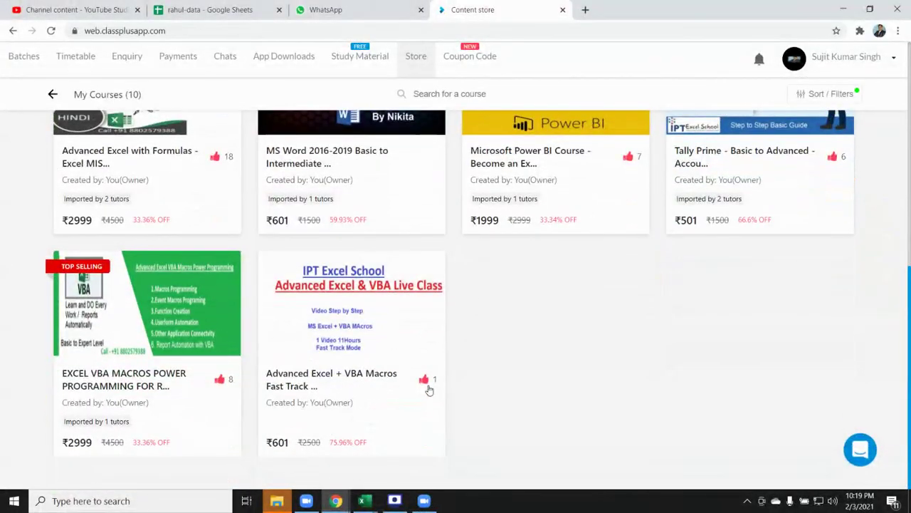
scroll(429, 389, up, 3)
scroll(428, 387, up, 2)
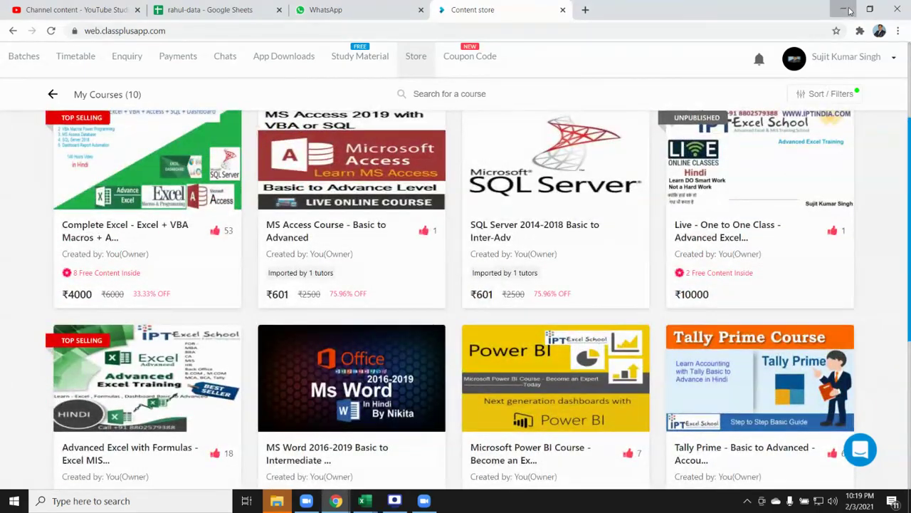
click(846, 10)
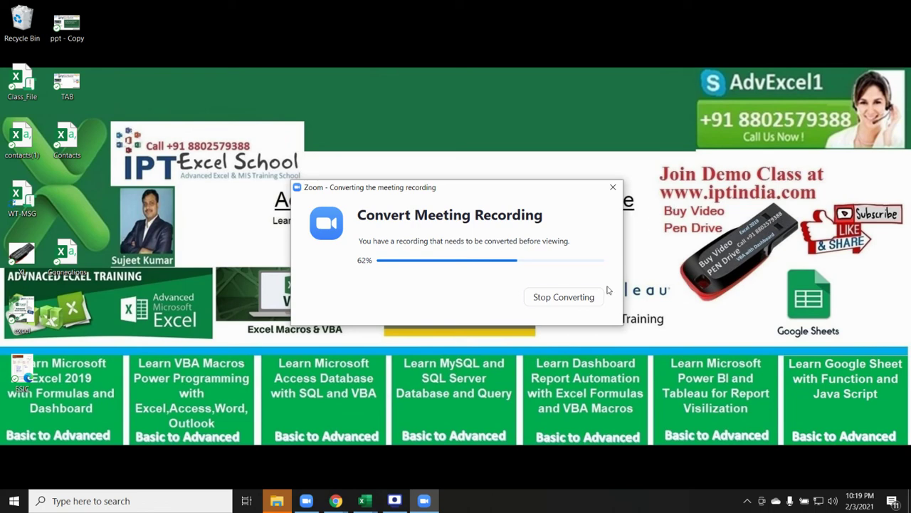
Bring the Screen Recorder window in front of Zoom's Convert Meeting Recording dialog
click(395, 501)
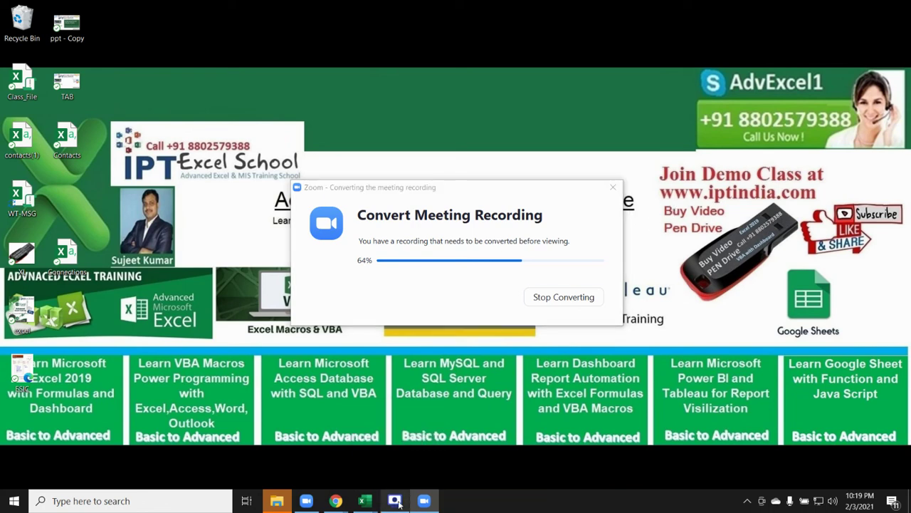